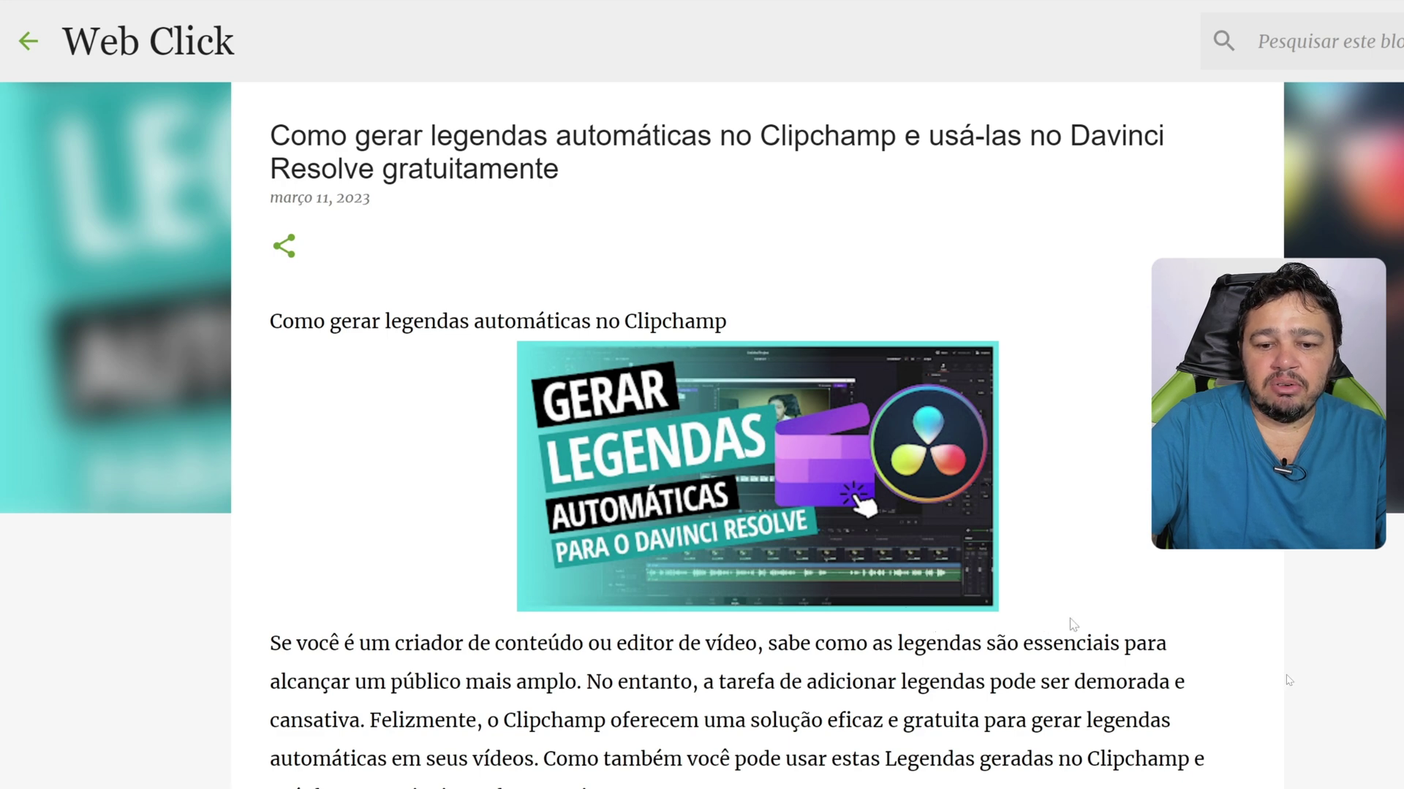
pyautogui.scroll(-2, 702, 435)
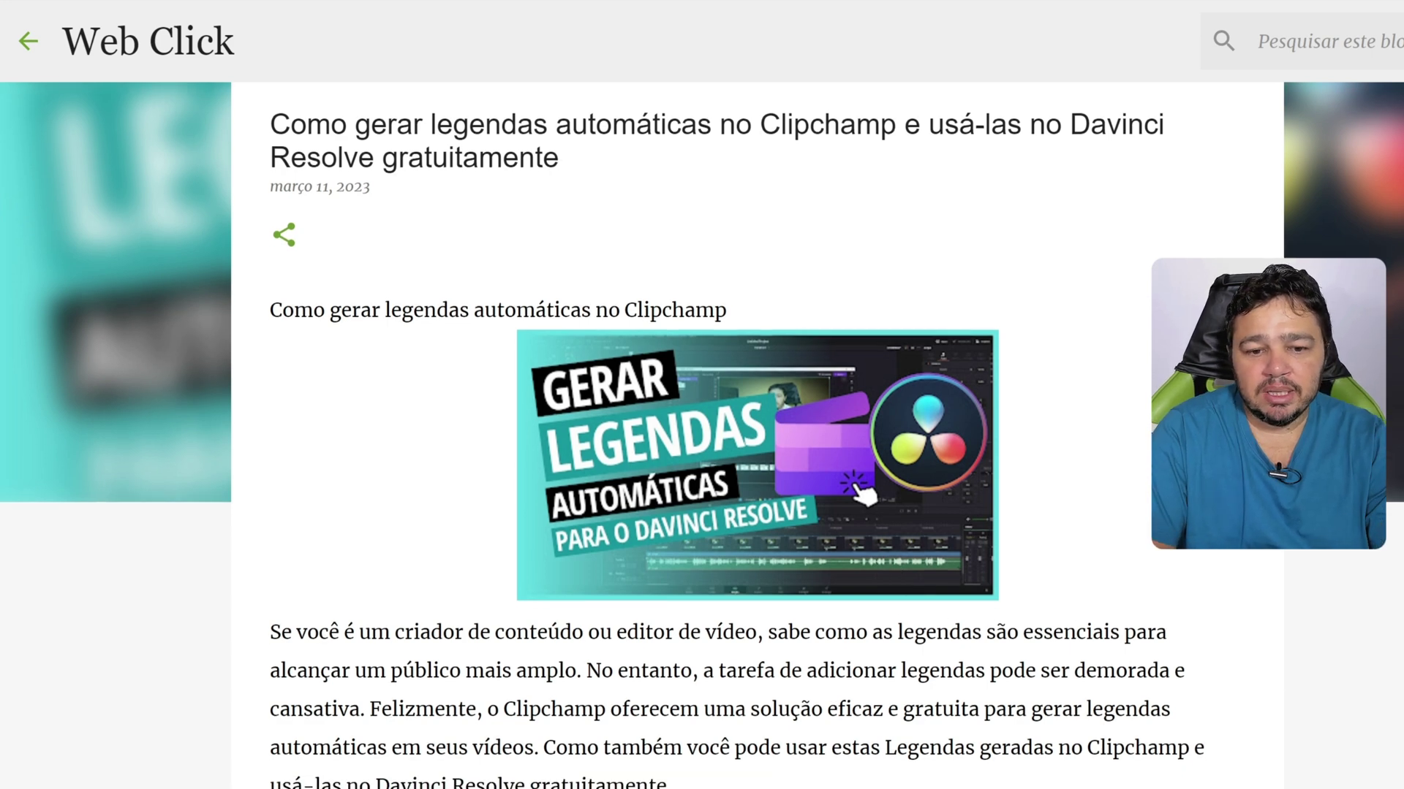
pyautogui.scroll(-2, 701, 435)
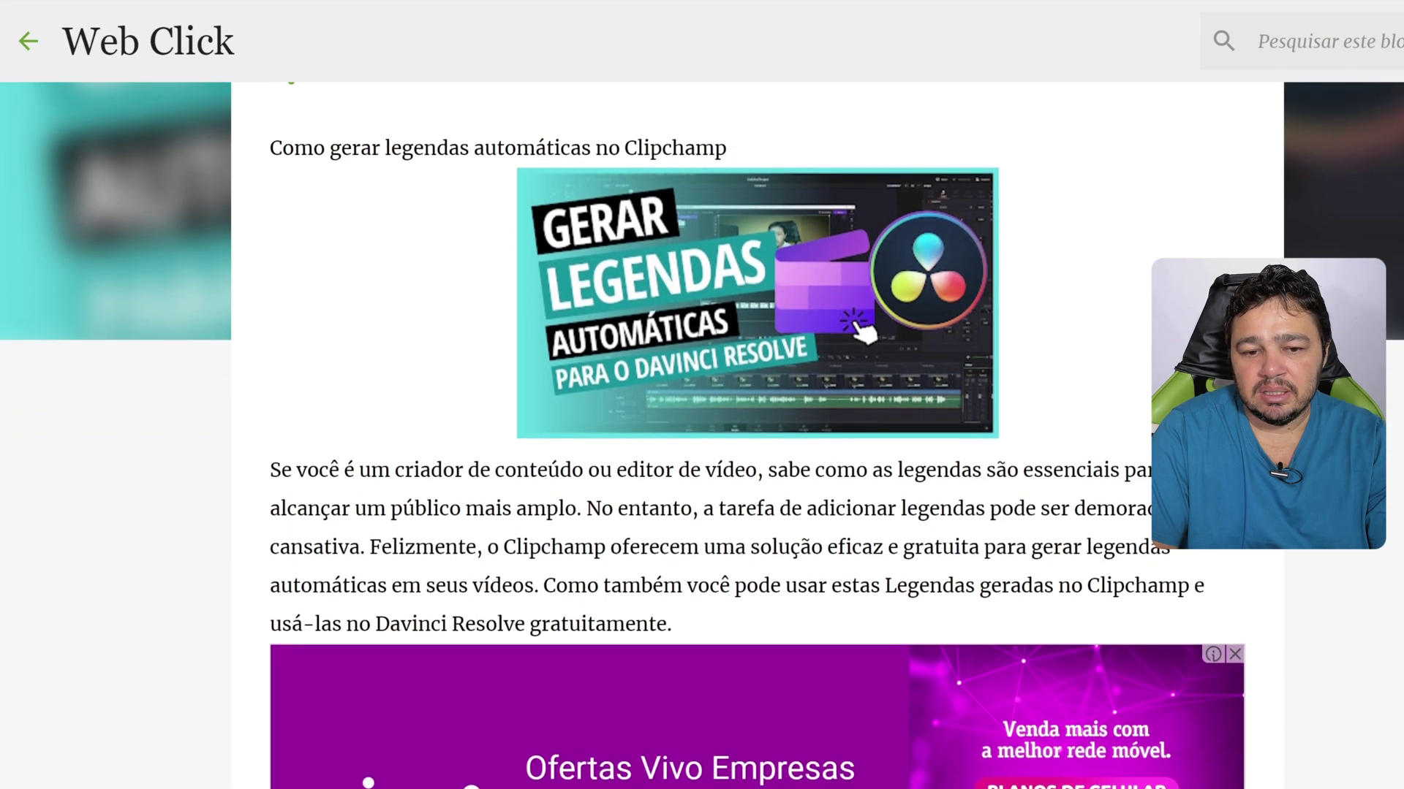
pyautogui.scroll(-3, 701, 435)
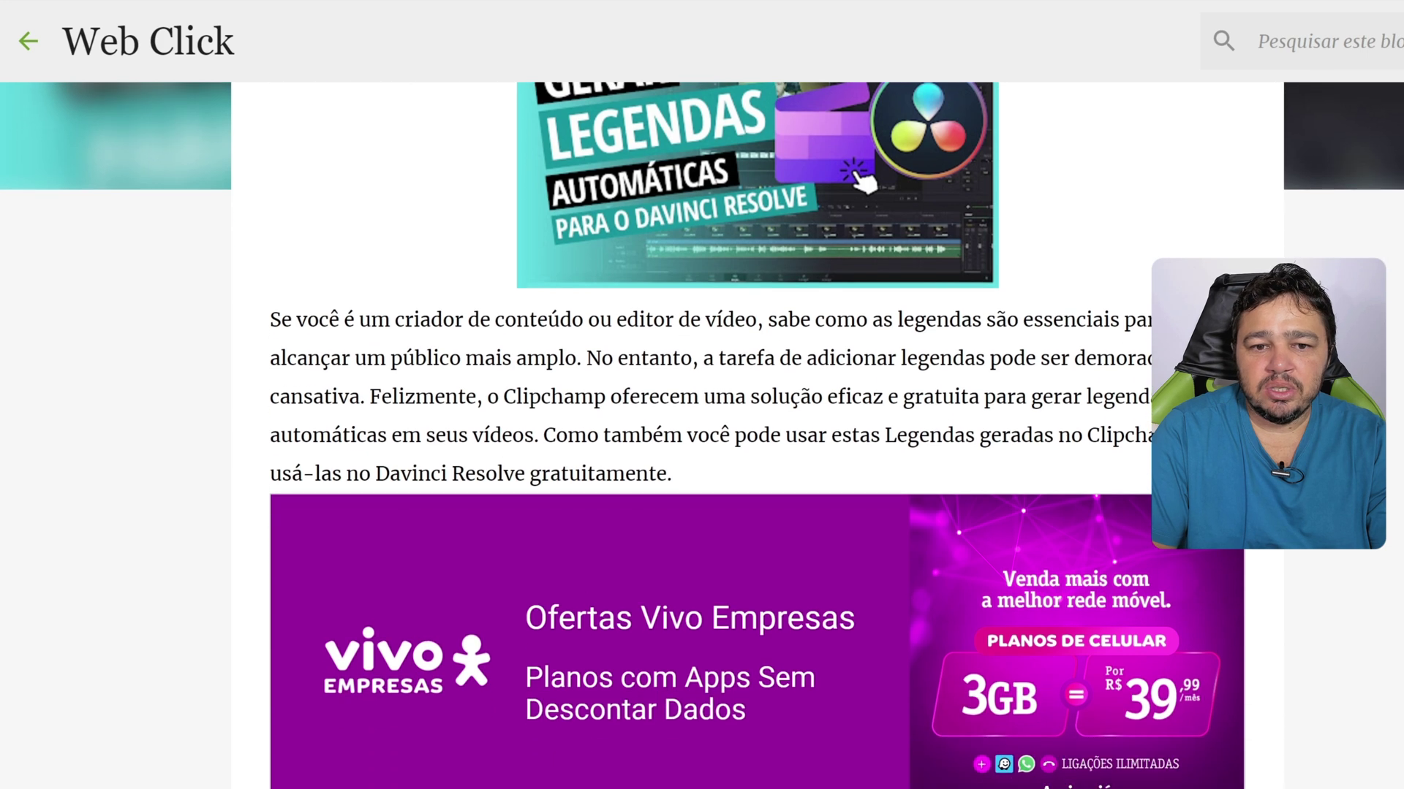
pyautogui.scroll(-2, 702, 435)
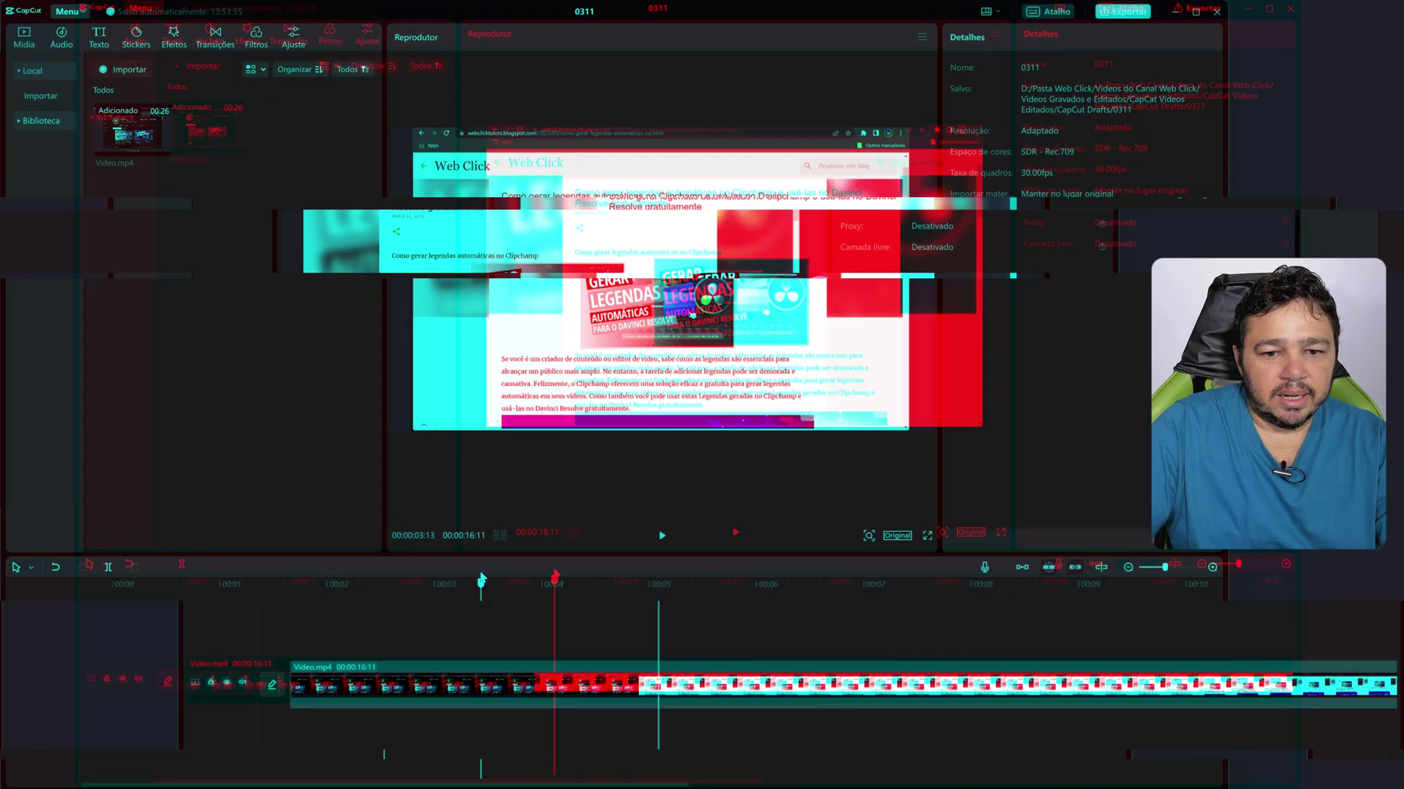
# - Split the video clip at 00:00:03:05, just before the YouTube channel page changes to the blog post
pyautogui.moveTo(480, 578); pyautogui.dragTo(401, 569)
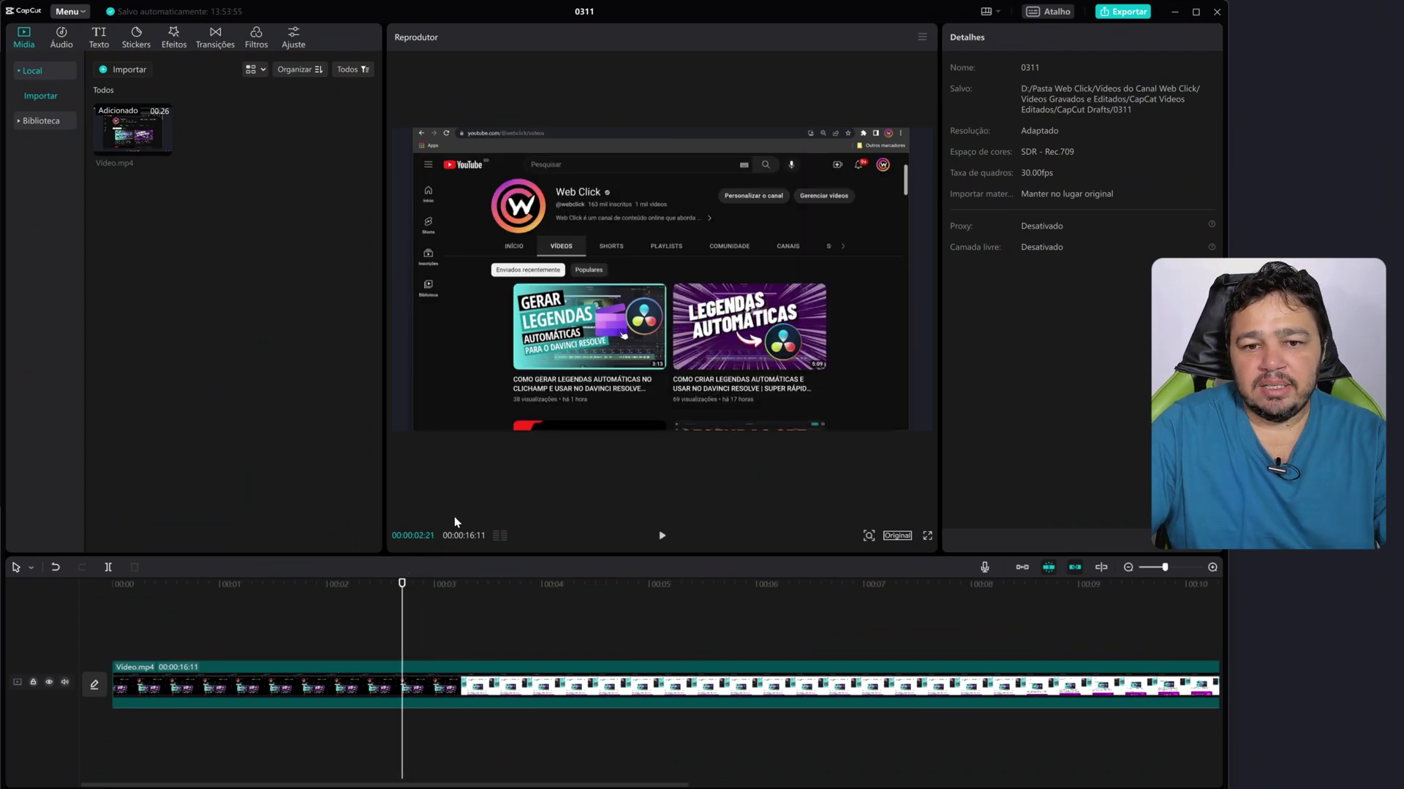
pyautogui.click(297, 612)
pyautogui.press('space')
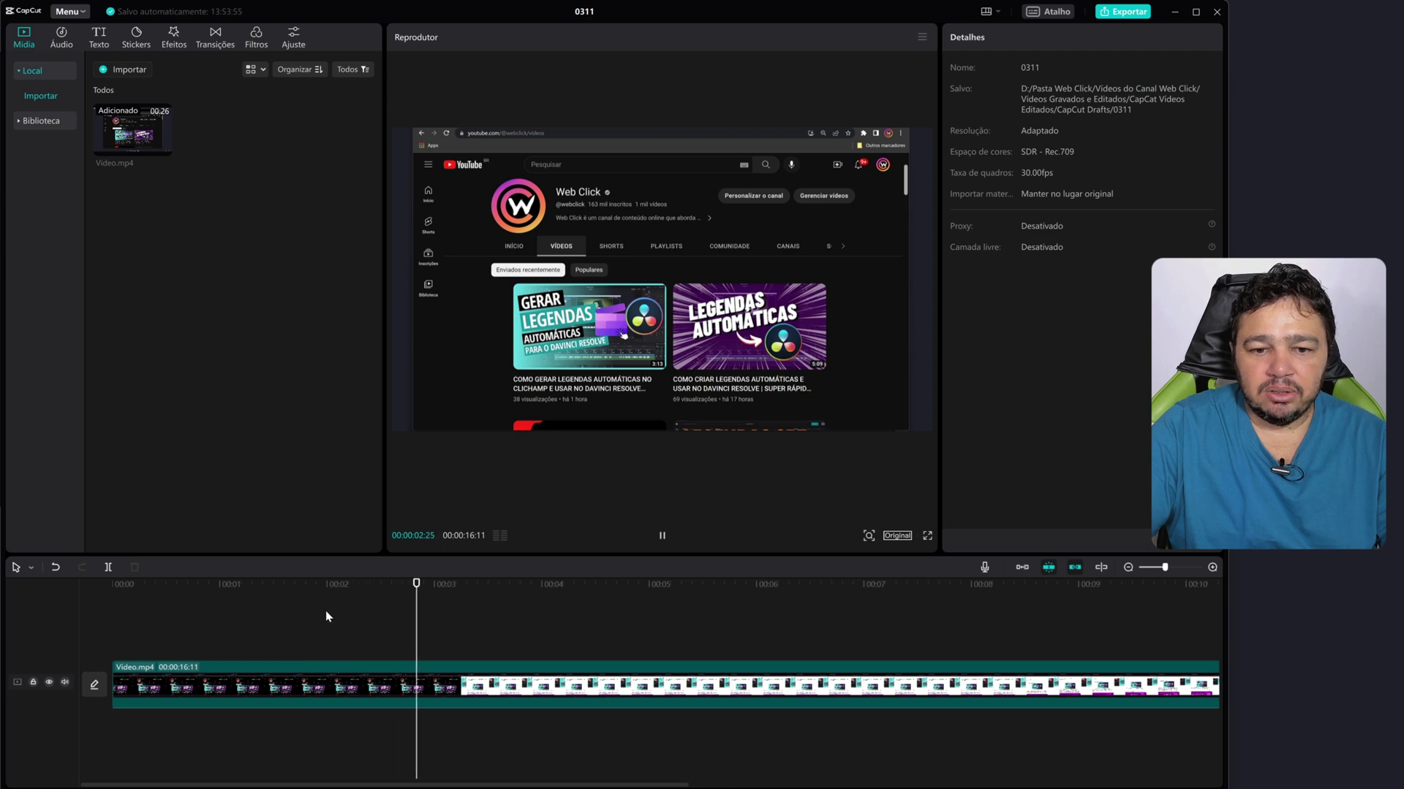
pyautogui.click(494, 645)
pyautogui.moveTo(456, 625); pyautogui.dragTo(480, 628)
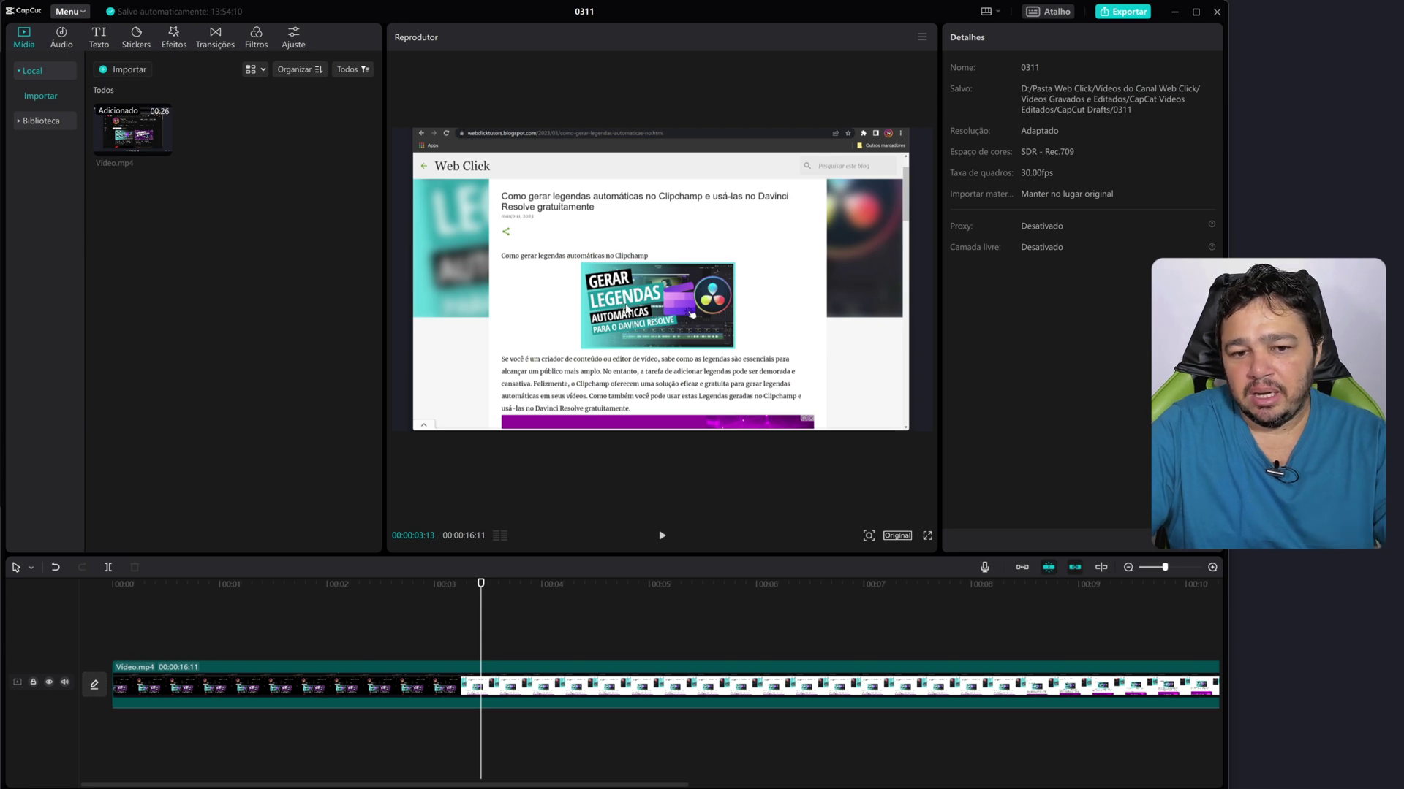
pyautogui.click(426, 629)
pyautogui.moveTo(427, 614); pyautogui.dragTo(453, 609)
pyautogui.click(471, 672)
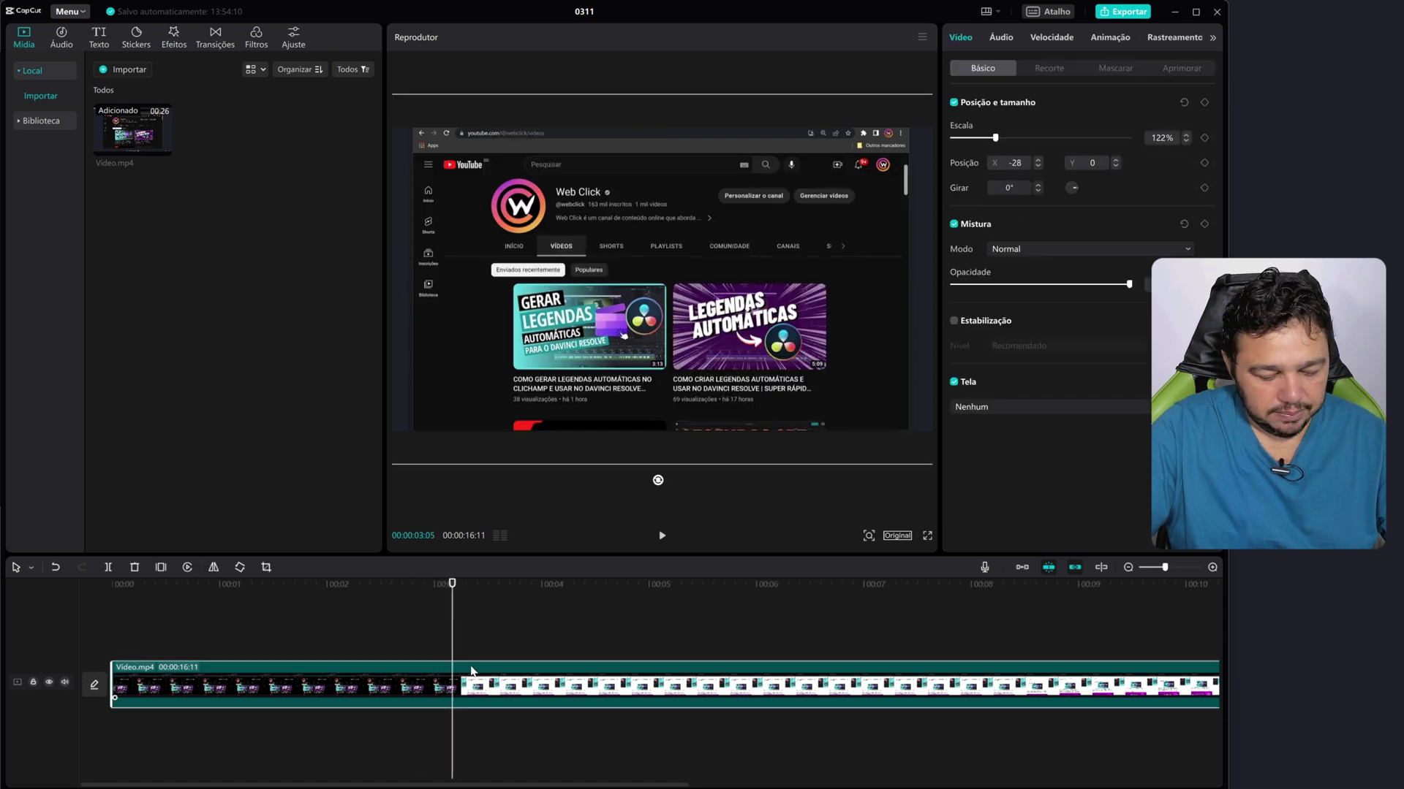
pyautogui.hotkey('ctrl', 'b')
# - Trim two frames off the start of the second clip and play back across the cut to check it
pyautogui.click(461, 594)
pyautogui.moveTo(451, 667); pyautogui.dragTo(467, 679)
pyautogui.click(455, 670)
pyautogui.click(412, 646)
pyautogui.press('space')
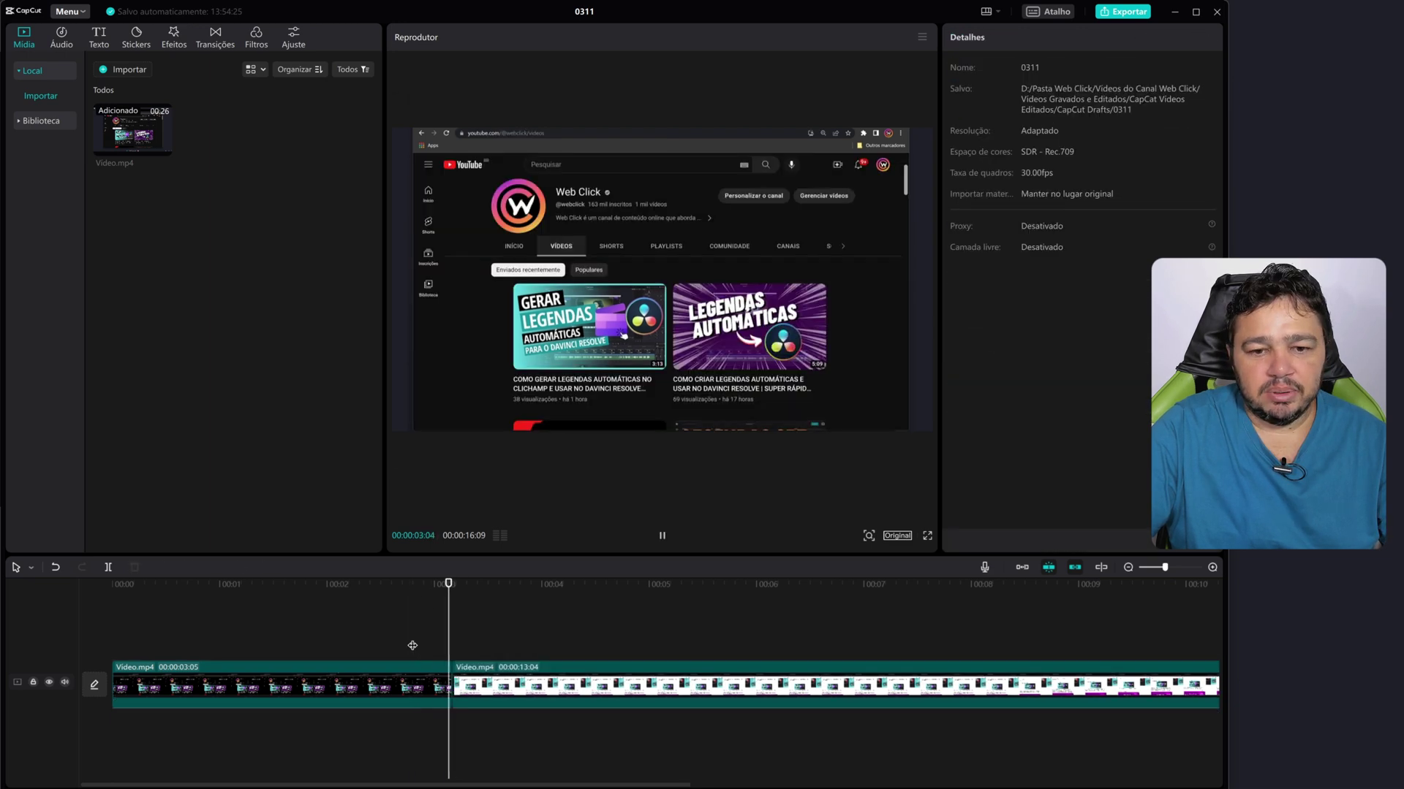
pyautogui.click(395, 640)
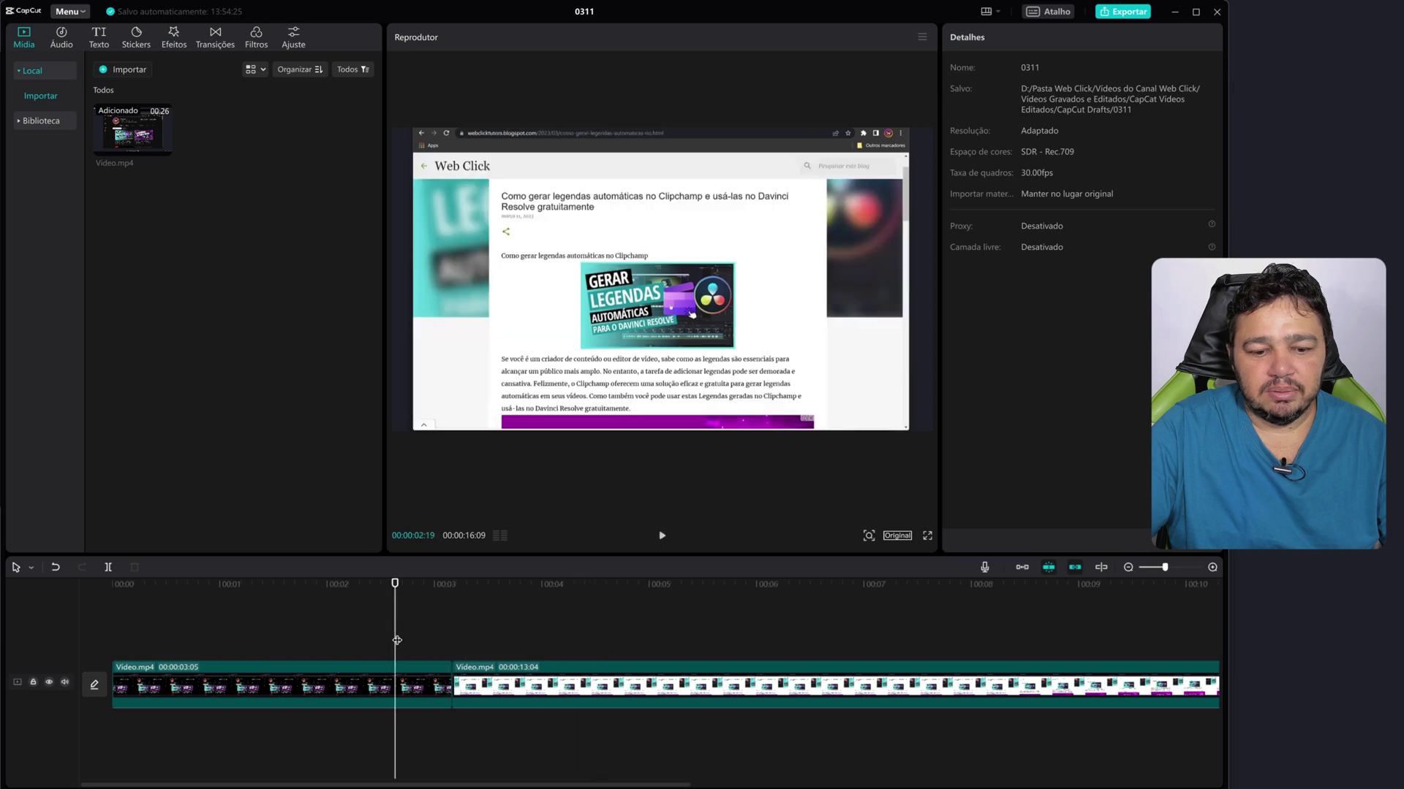
pyautogui.press('space')
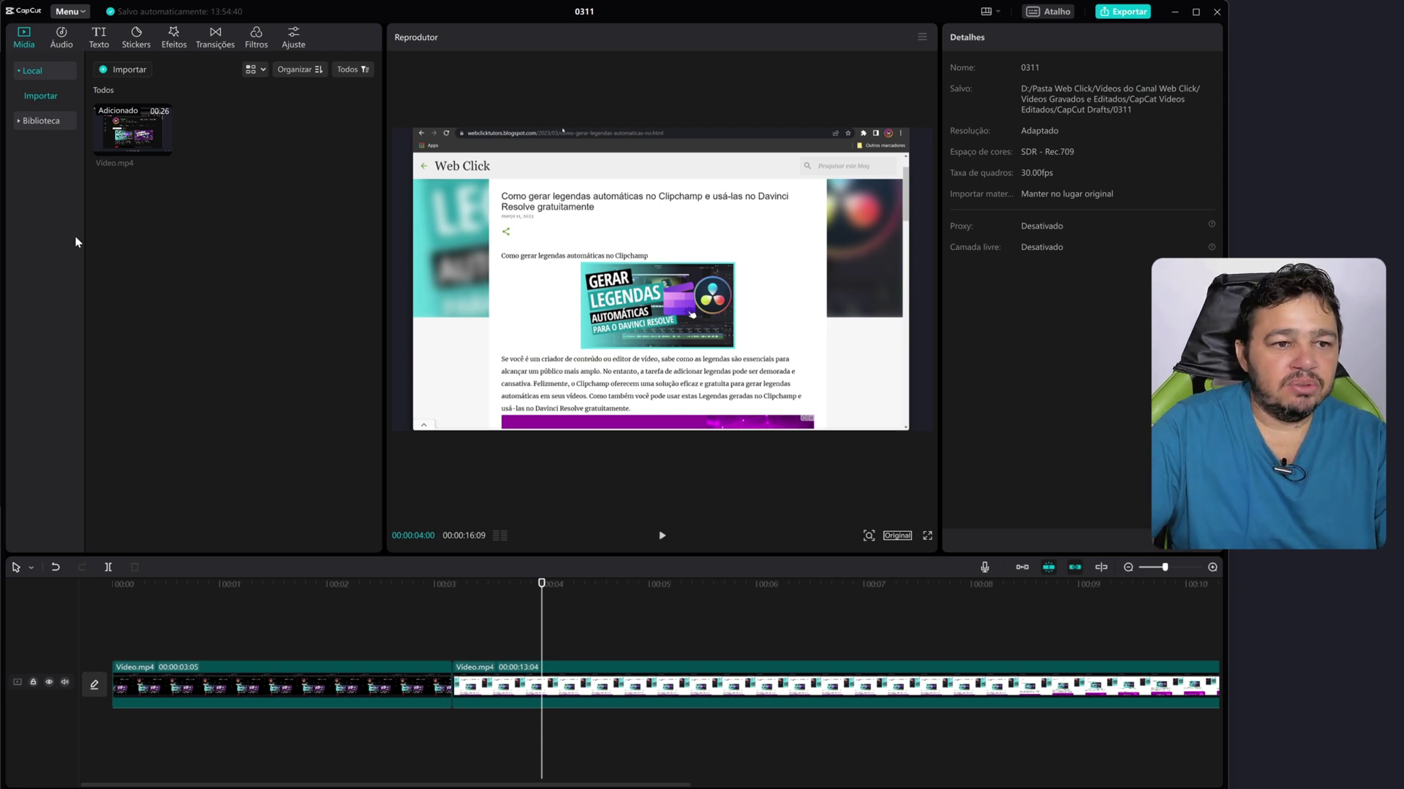
# - Remove Desfocar from the favourite video effects
pyautogui.click(174, 40)
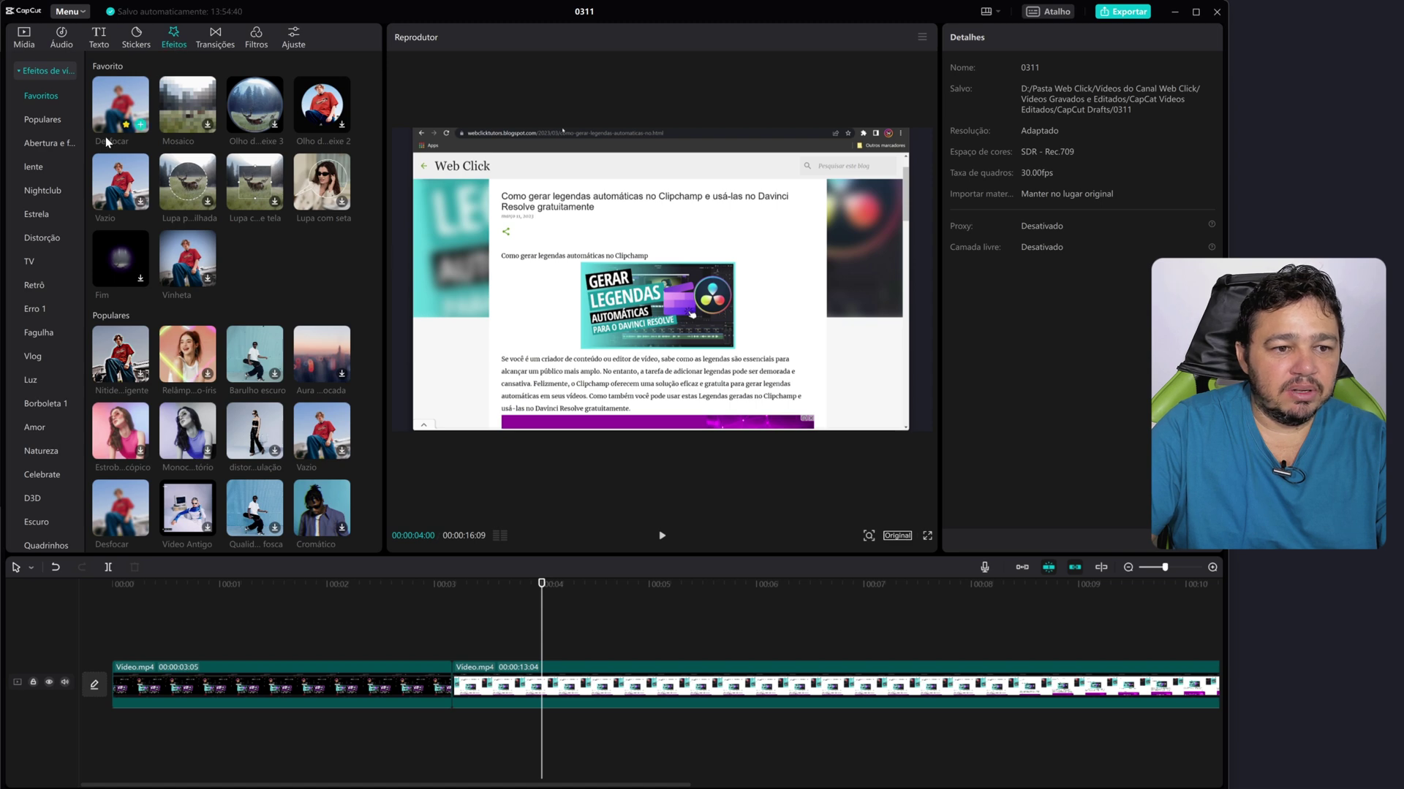
pyautogui.click(129, 125)
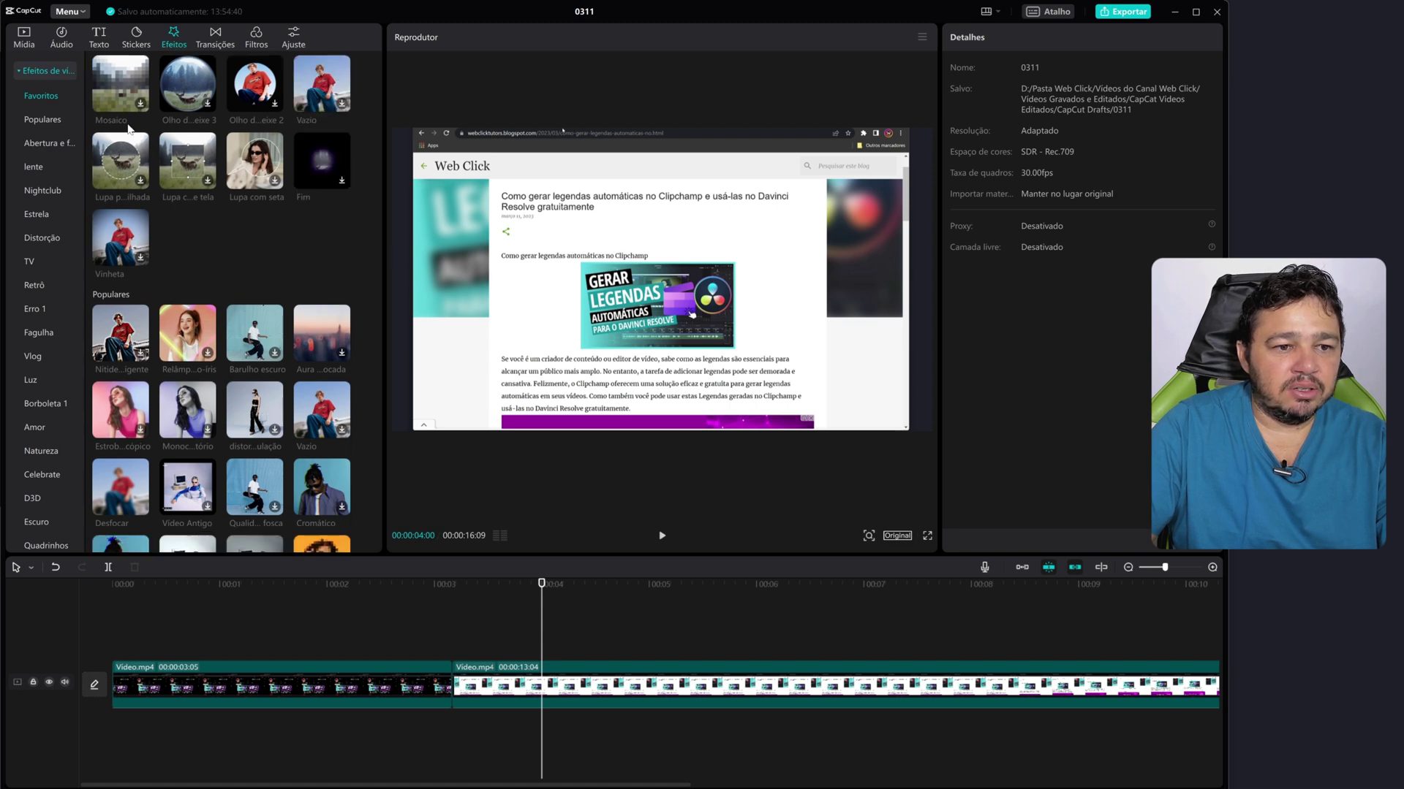
pyautogui.click(48, 71)
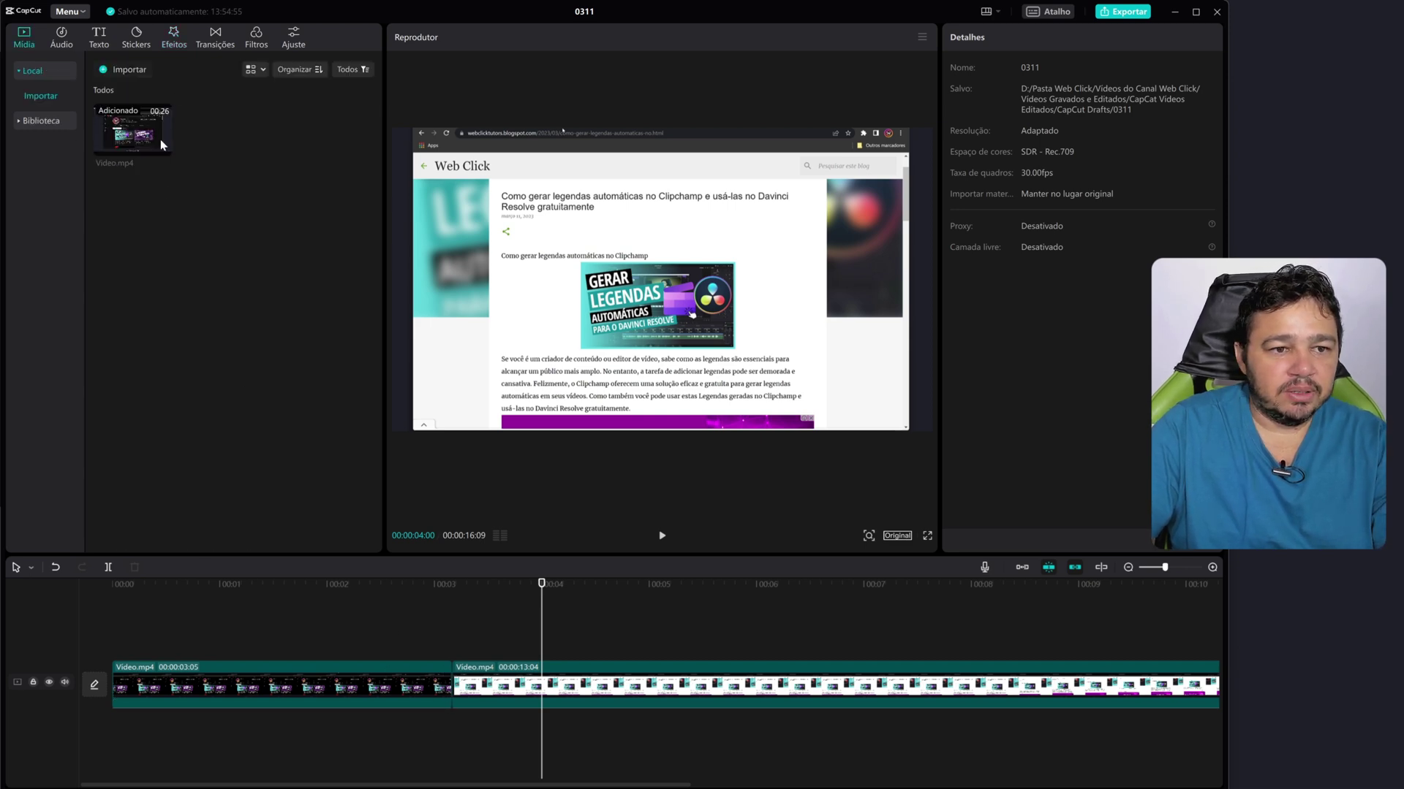
# - Add the Desfocar effect from the lente video effects on its own track, starting where the second clip begins
pyautogui.click(176, 44)
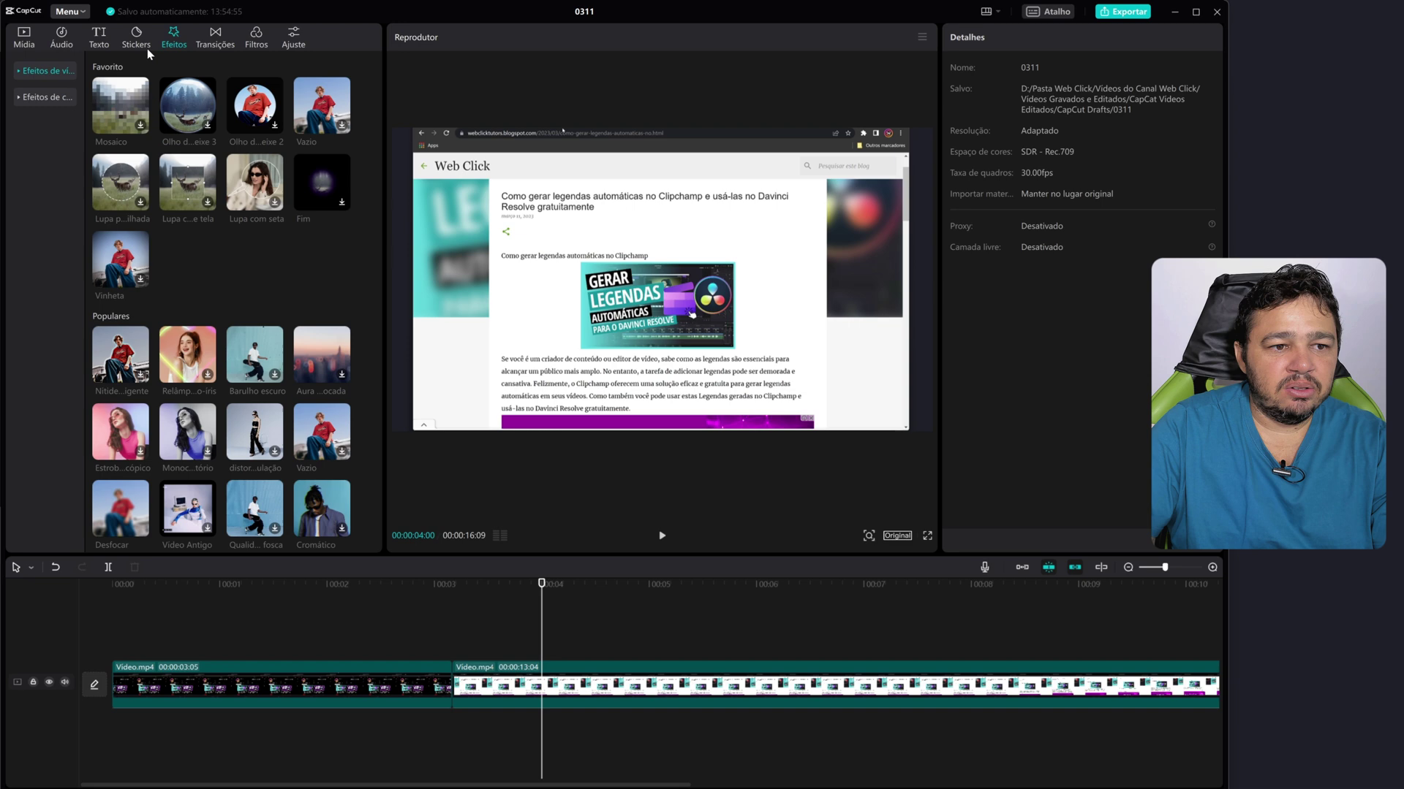
pyautogui.click(31, 72)
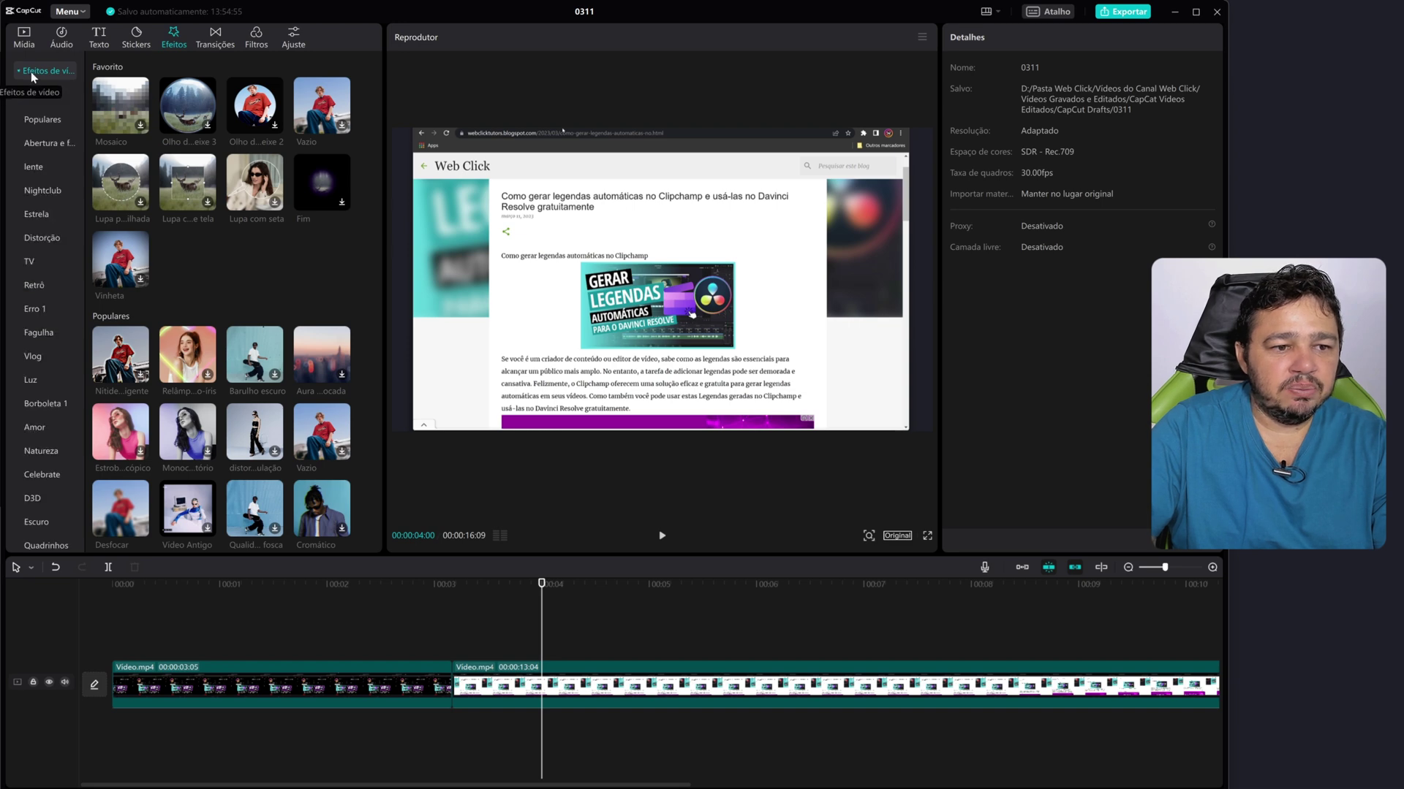
pyautogui.click(34, 168)
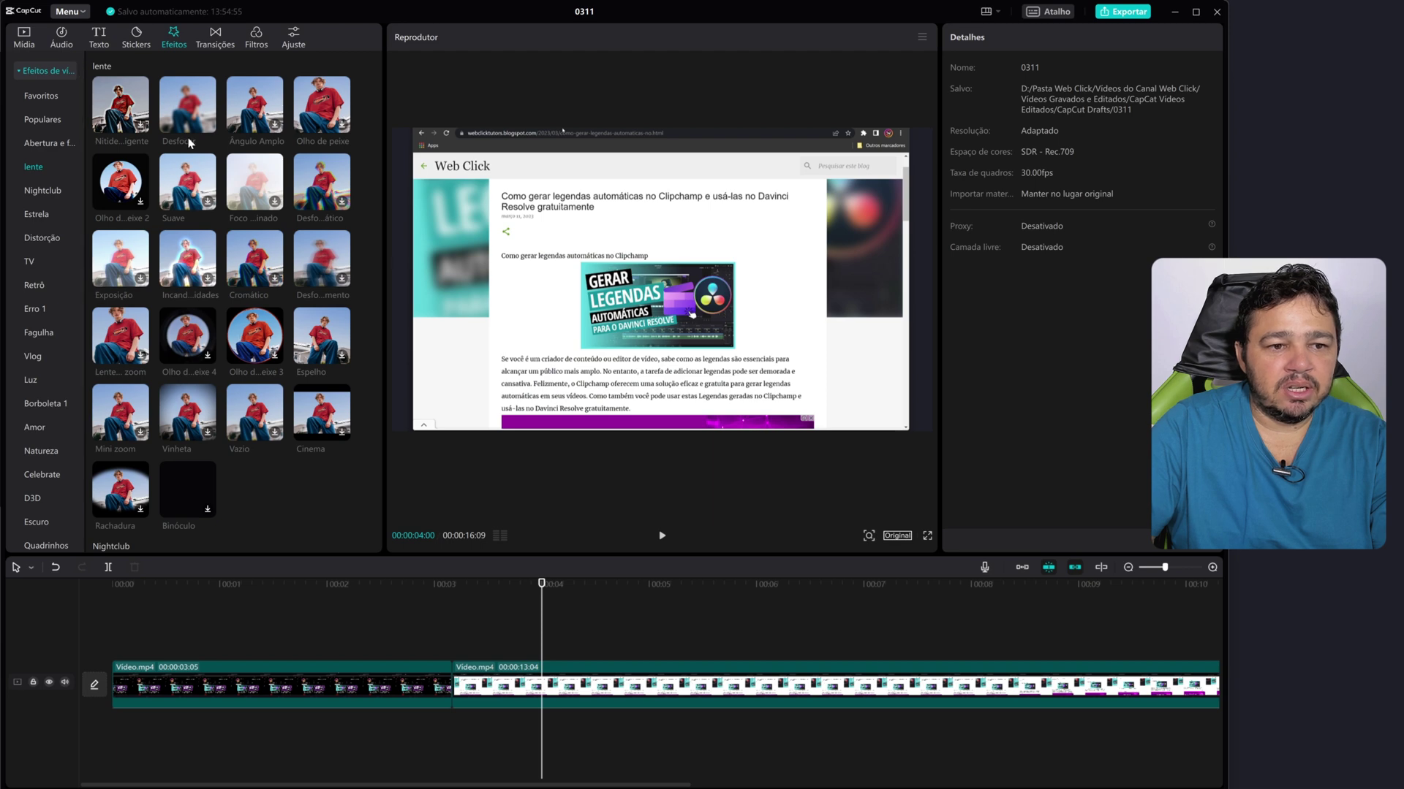
pyautogui.click(274, 128)
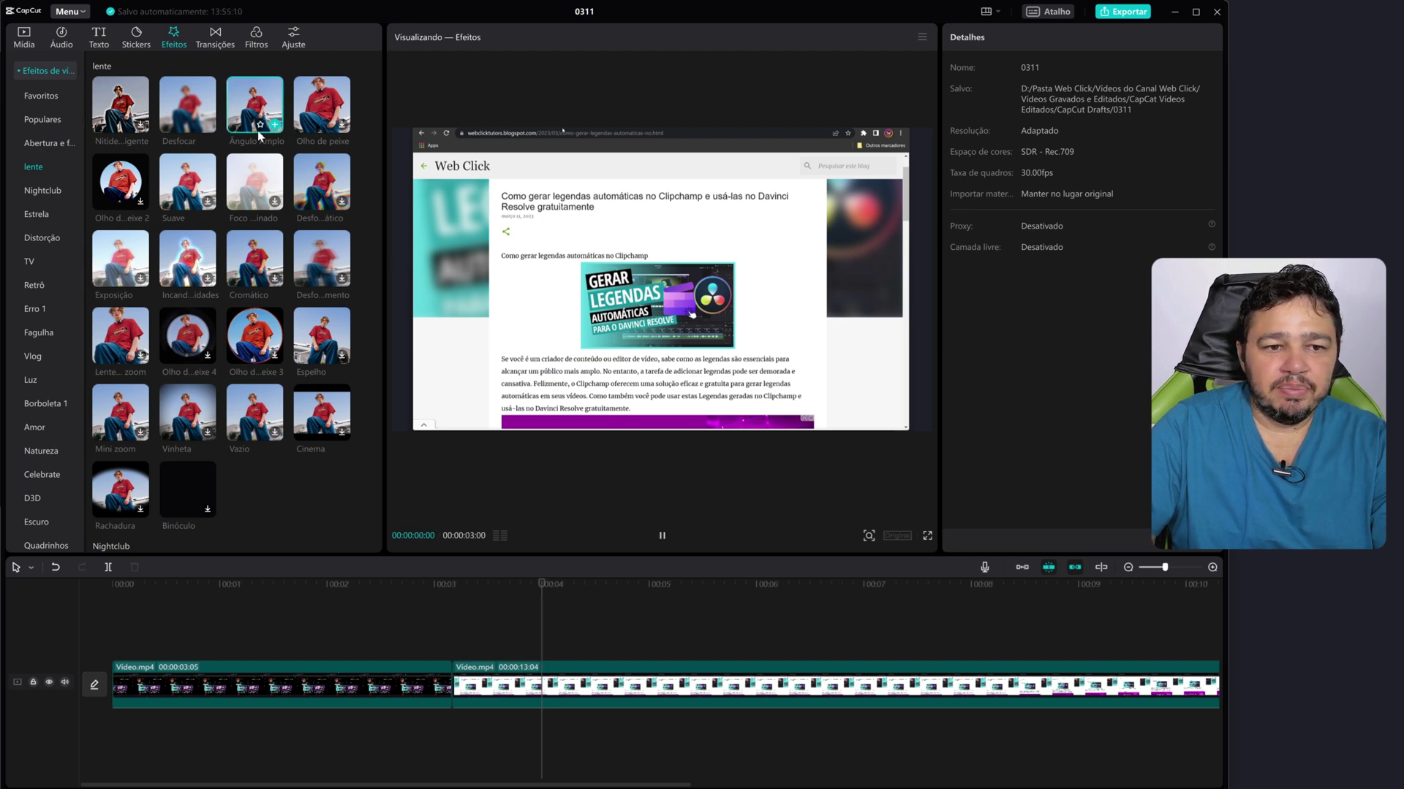
pyautogui.moveTo(183, 128); pyautogui.dragTo(457, 647)
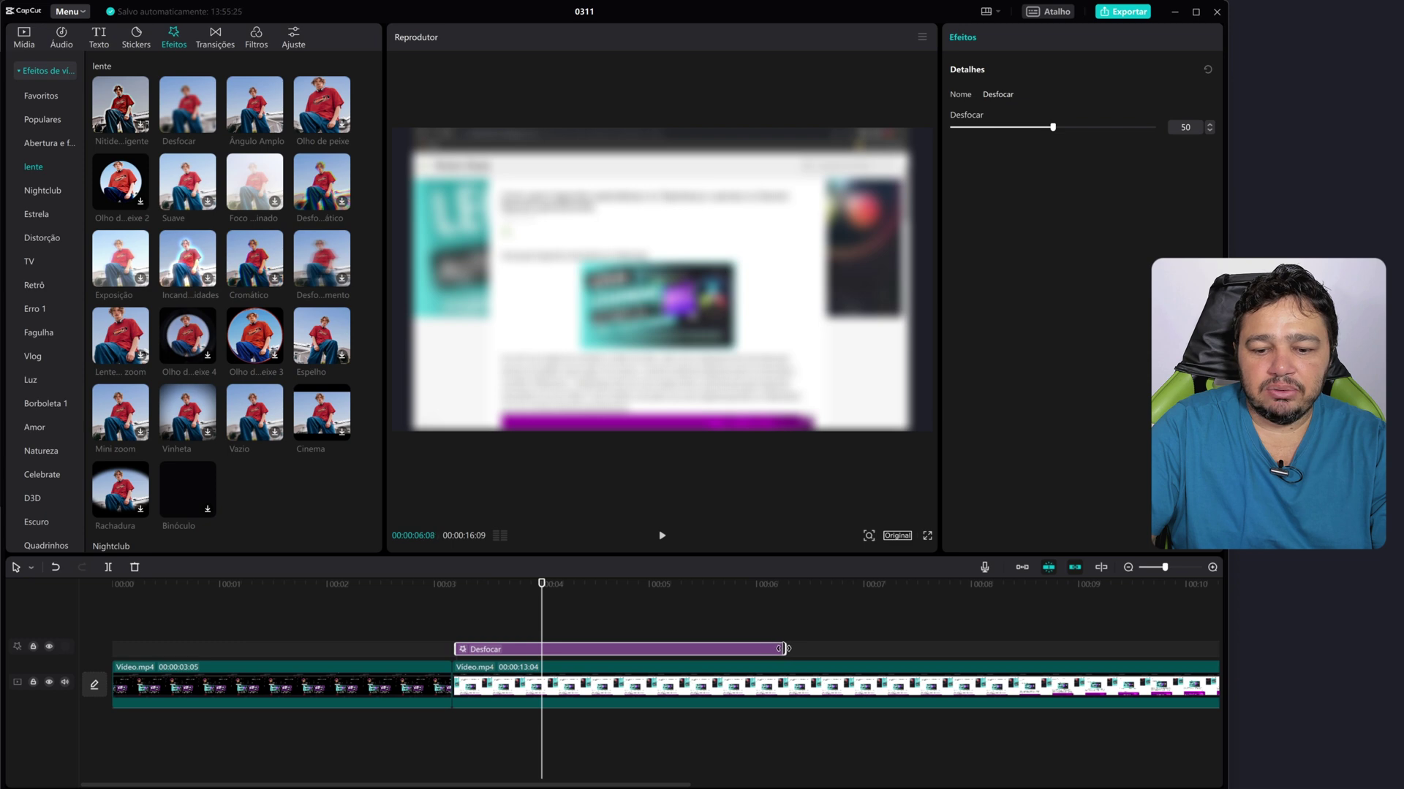
# - Adjust the Desfocar effect to run from about 4 to 9 seconds and set its blur strength to 100
pyautogui.moveTo(786, 648); pyautogui.dragTo(1129, 648)
pyautogui.moveTo(455, 649); pyautogui.dragTo(562, 650)
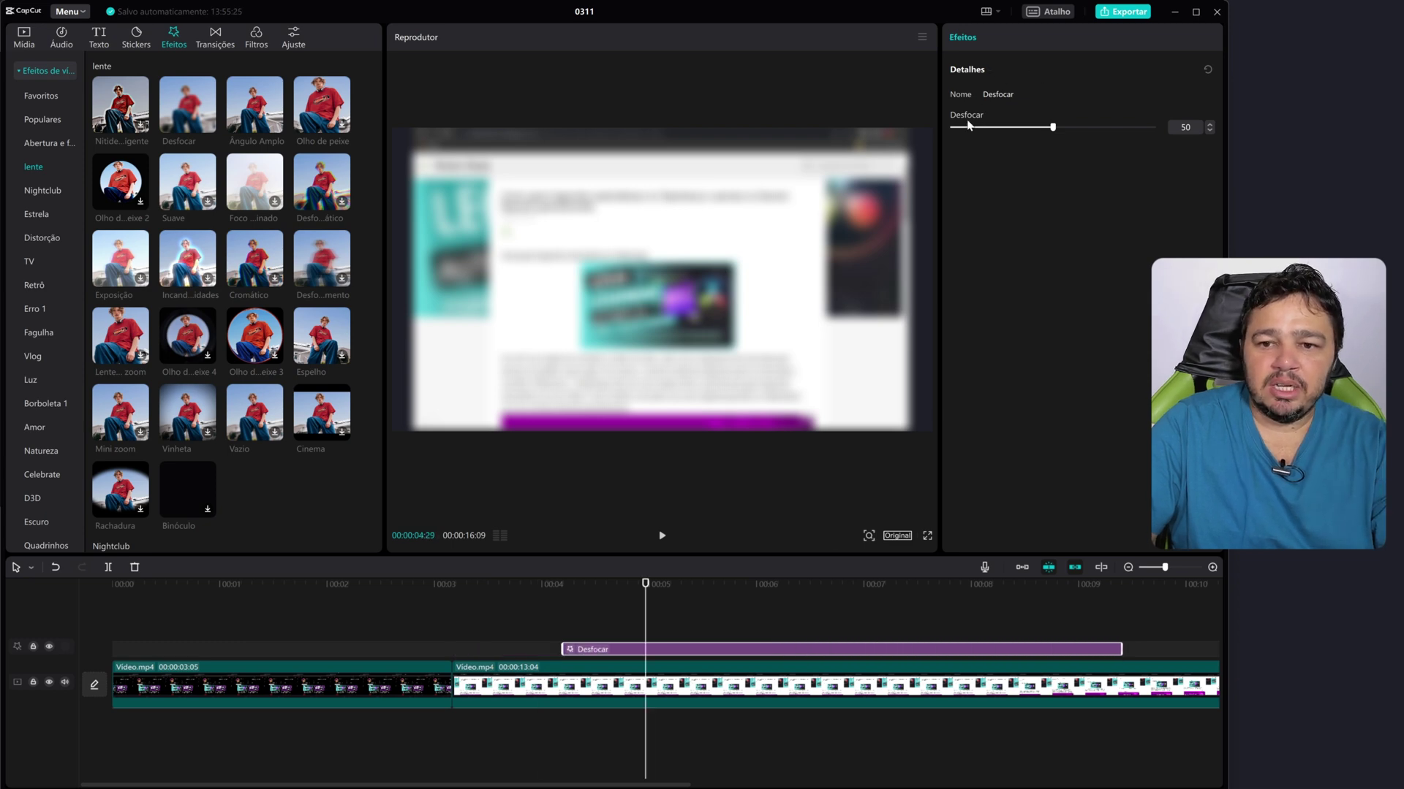
pyautogui.moveTo(1053, 129); pyautogui.dragTo(1186, 148)
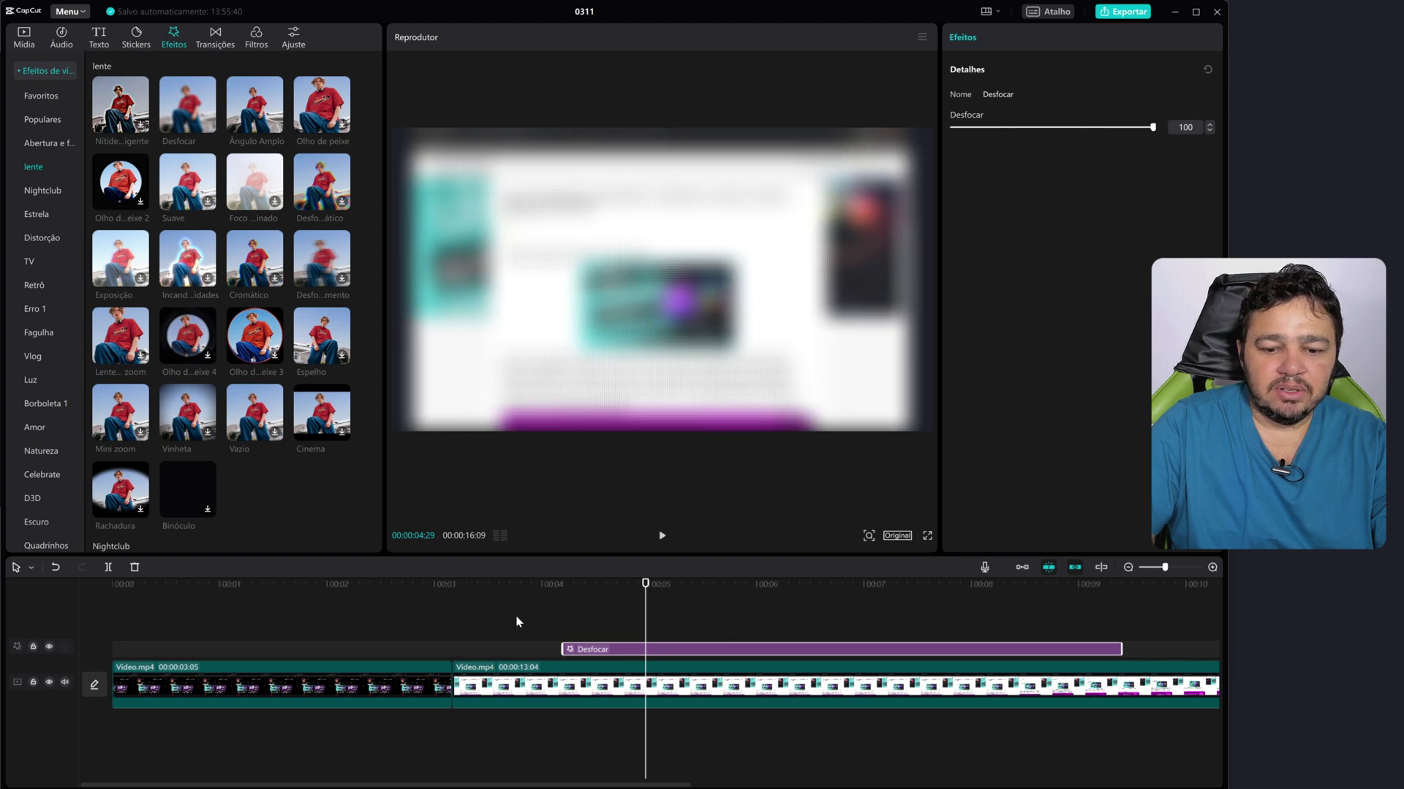
# - Replace the separate Desfocar effect with one applied directly to the second clip and preview it full screen
pyautogui.click(135, 568)
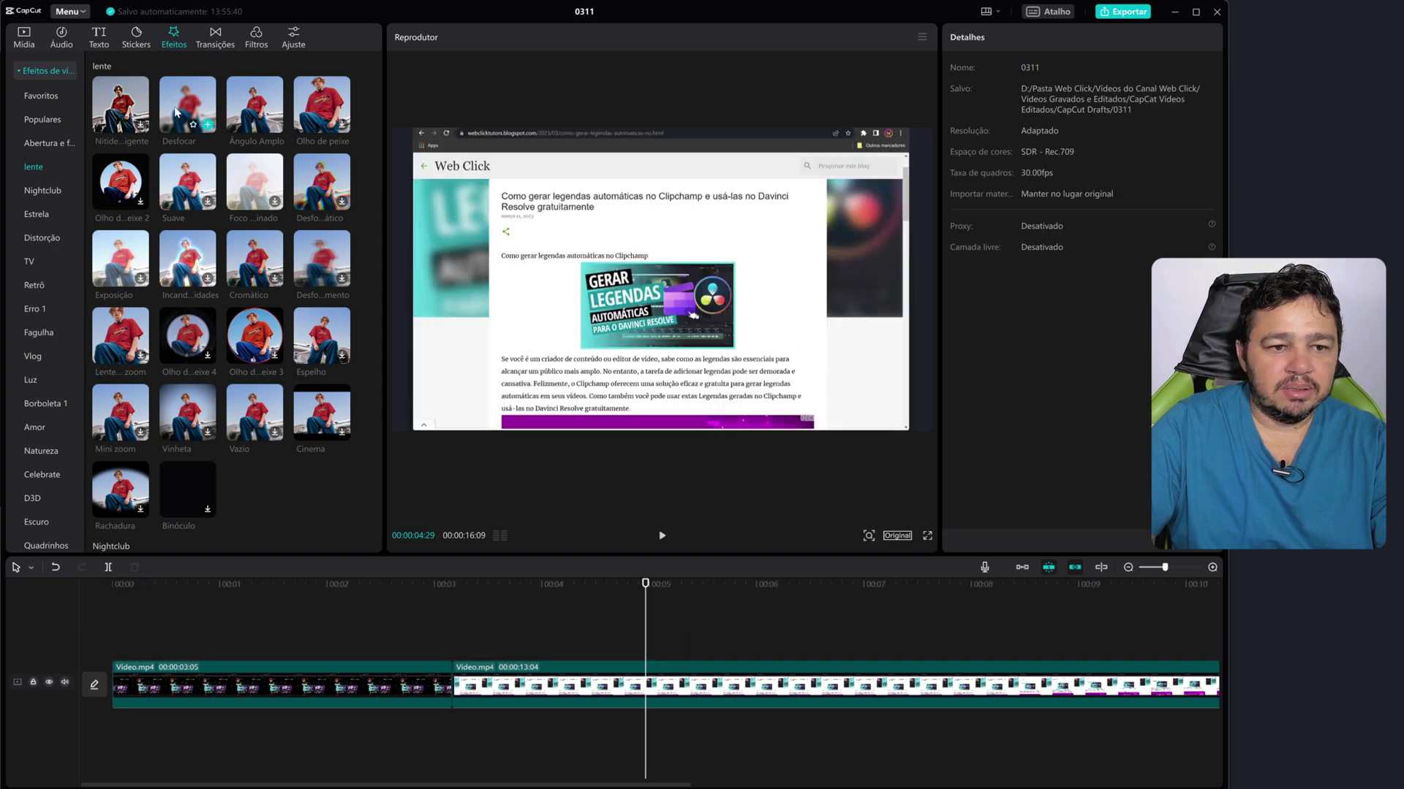
pyautogui.moveTo(254, 336); pyautogui.dragTo(557, 691)
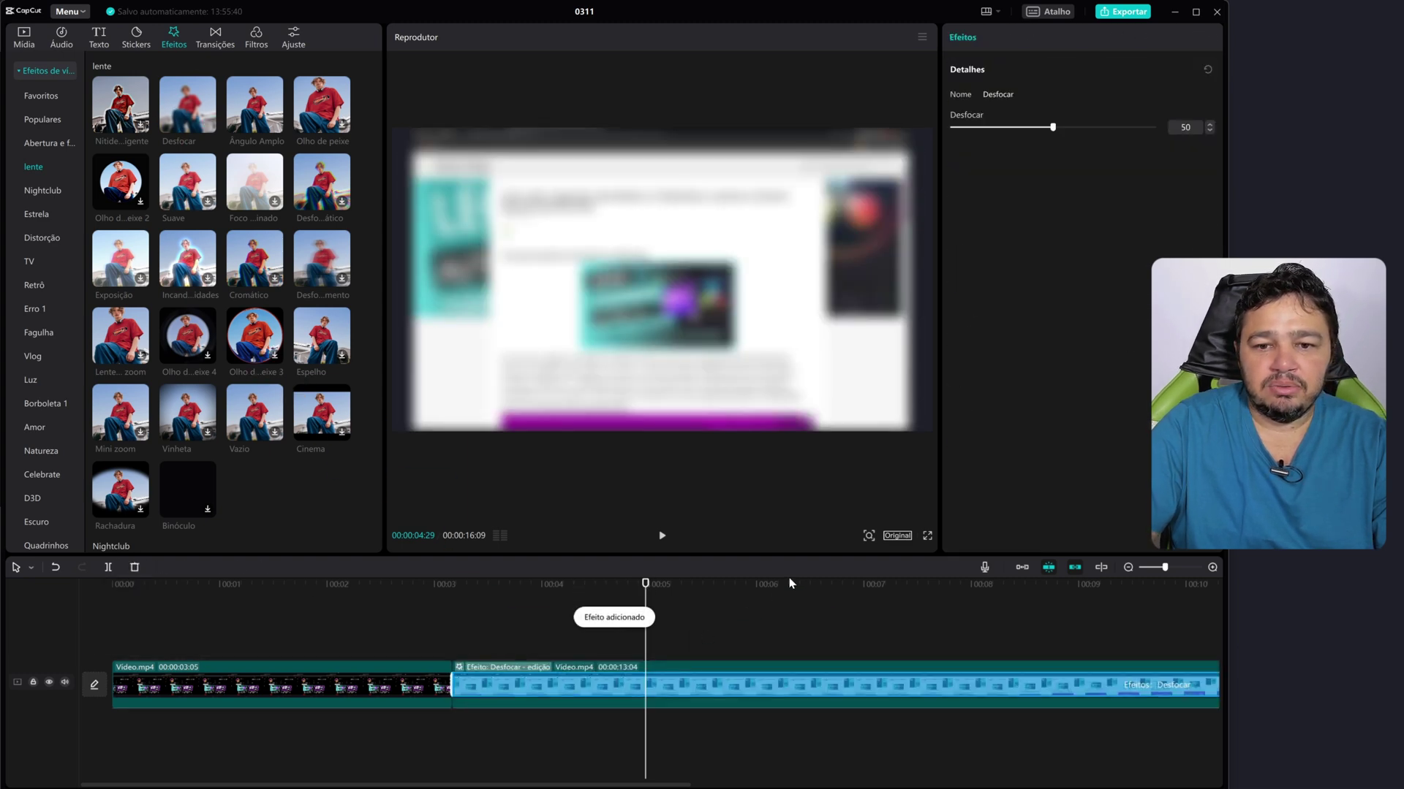
pyautogui.click(927, 537)
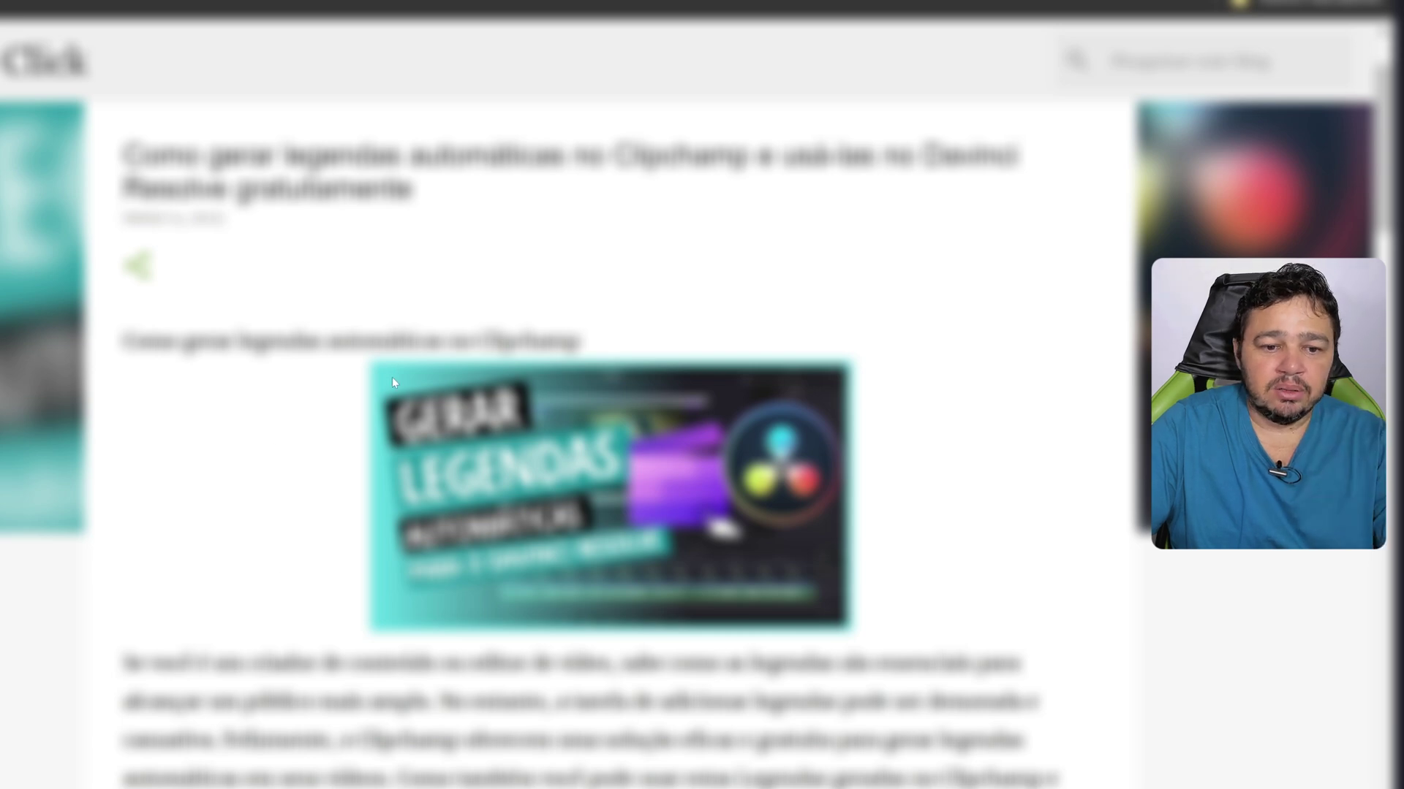
pyautogui.press('Escape')
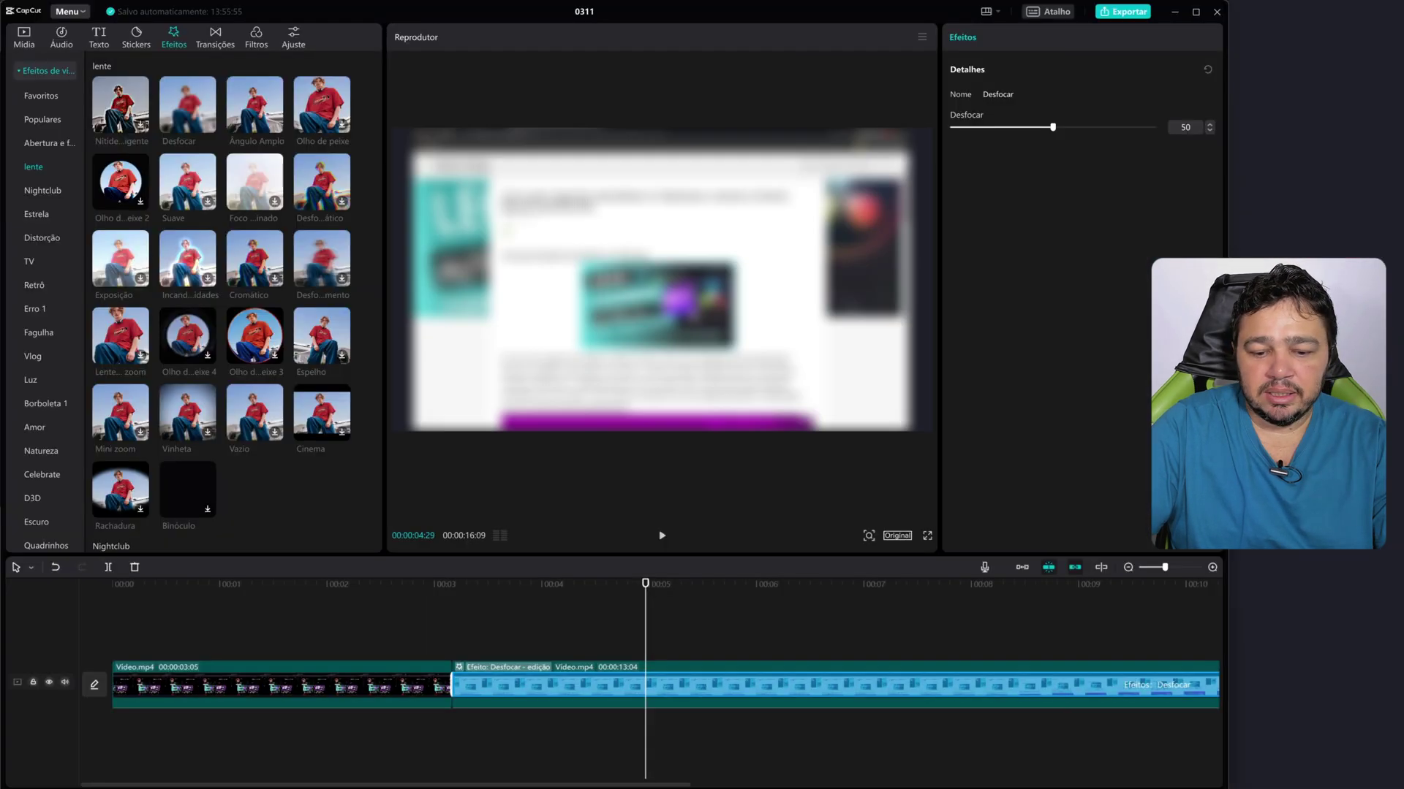
# - Open the Desfocar effect attached to the second clip for editing and delete it
pyautogui.click(611, 638)
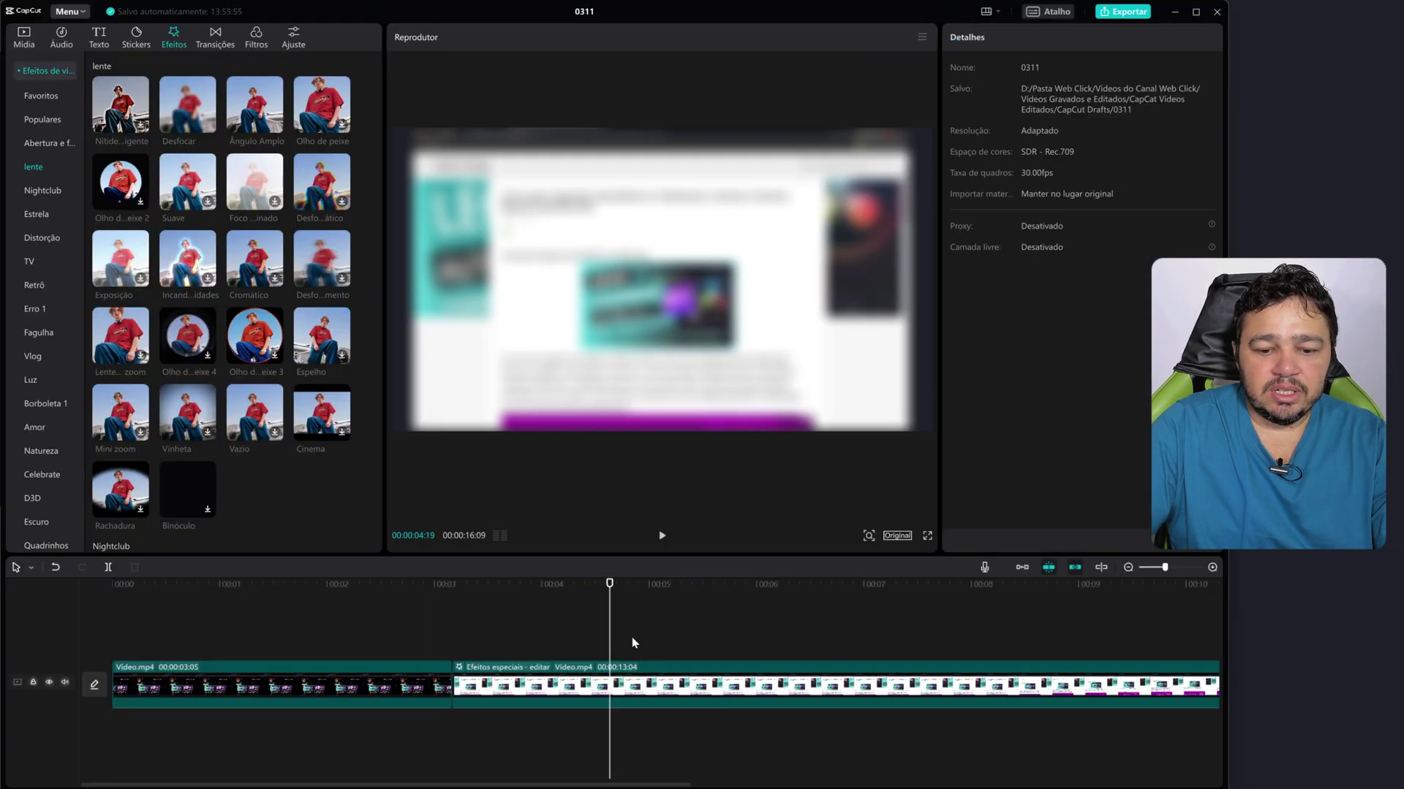
pyautogui.click(459, 668)
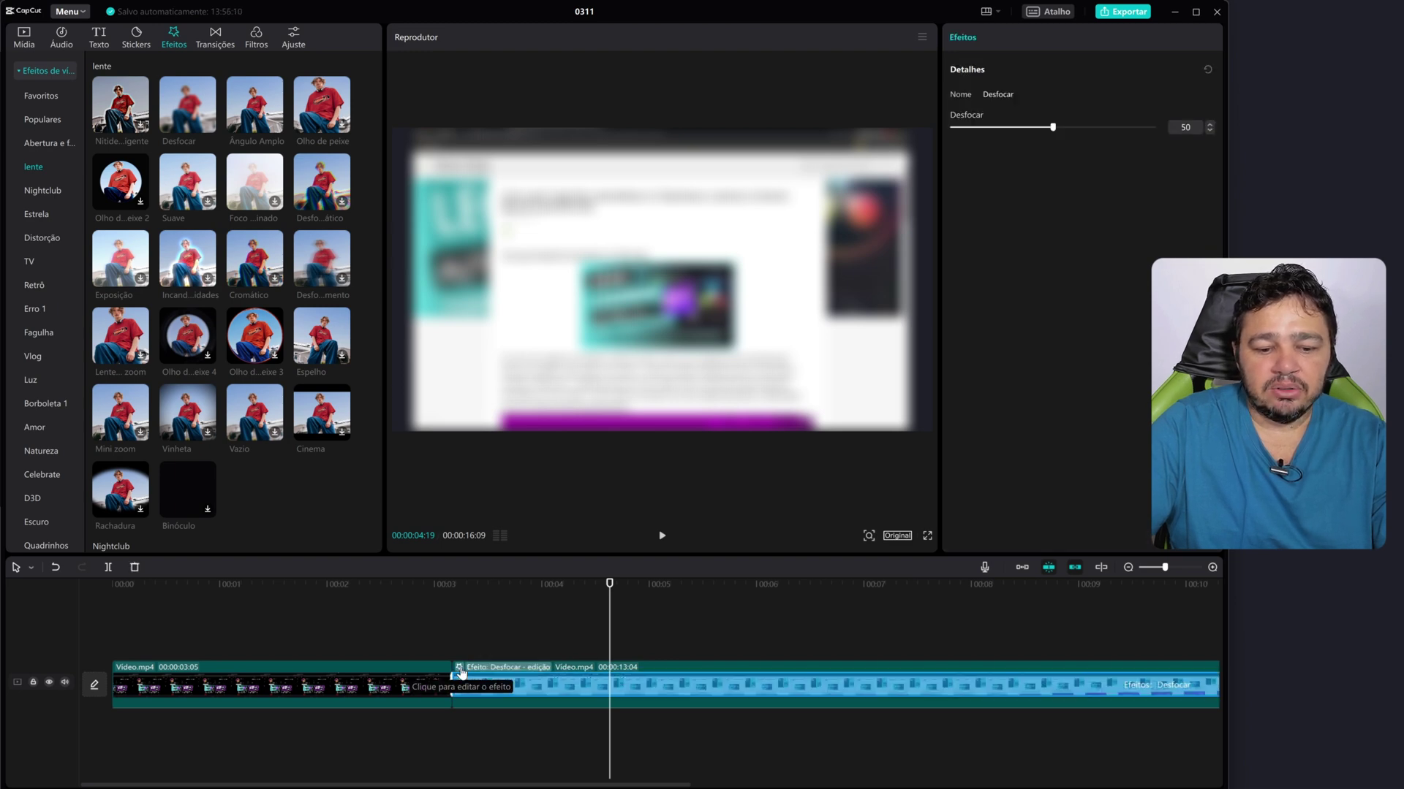
pyautogui.rightClick(643, 692)
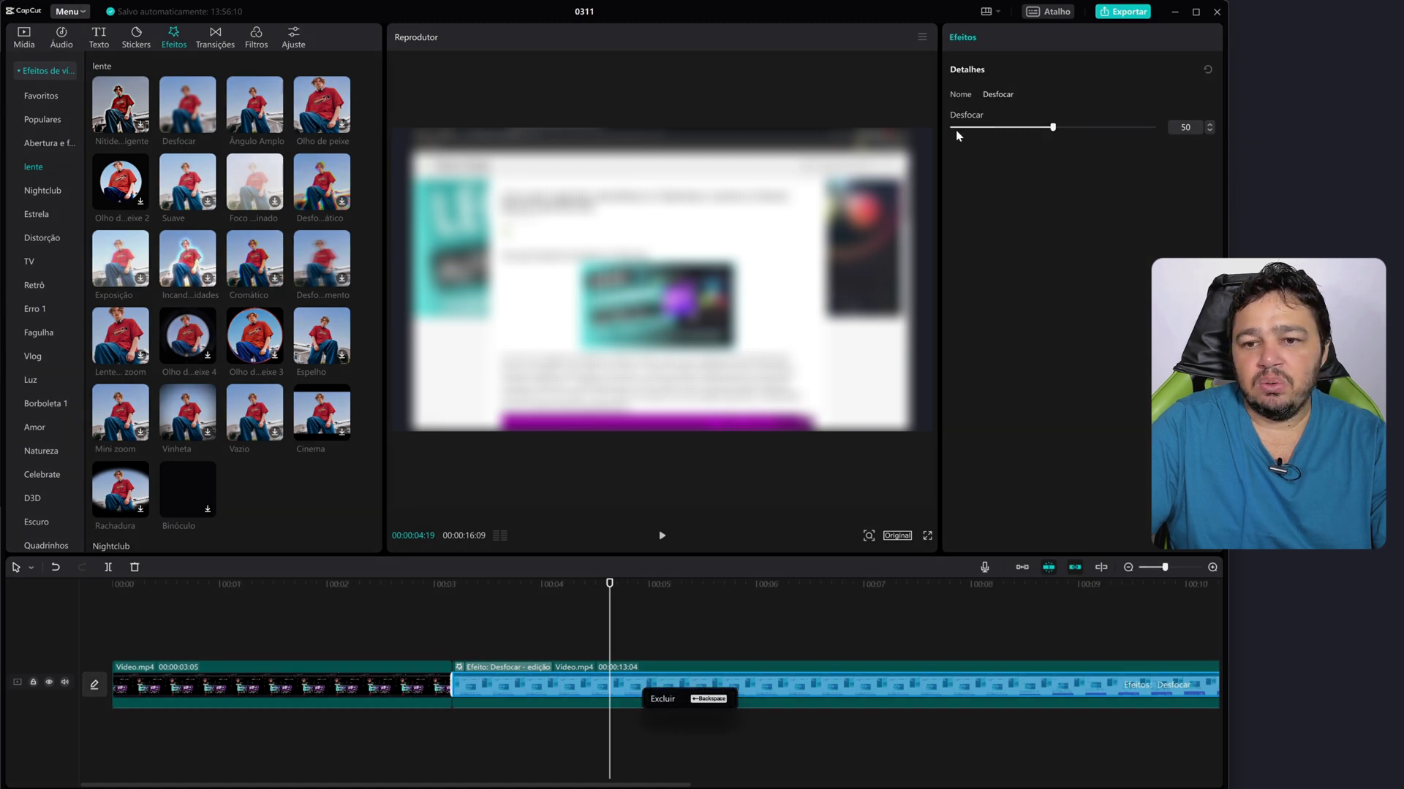
pyautogui.click(649, 693)
pyautogui.rightClick(647, 689)
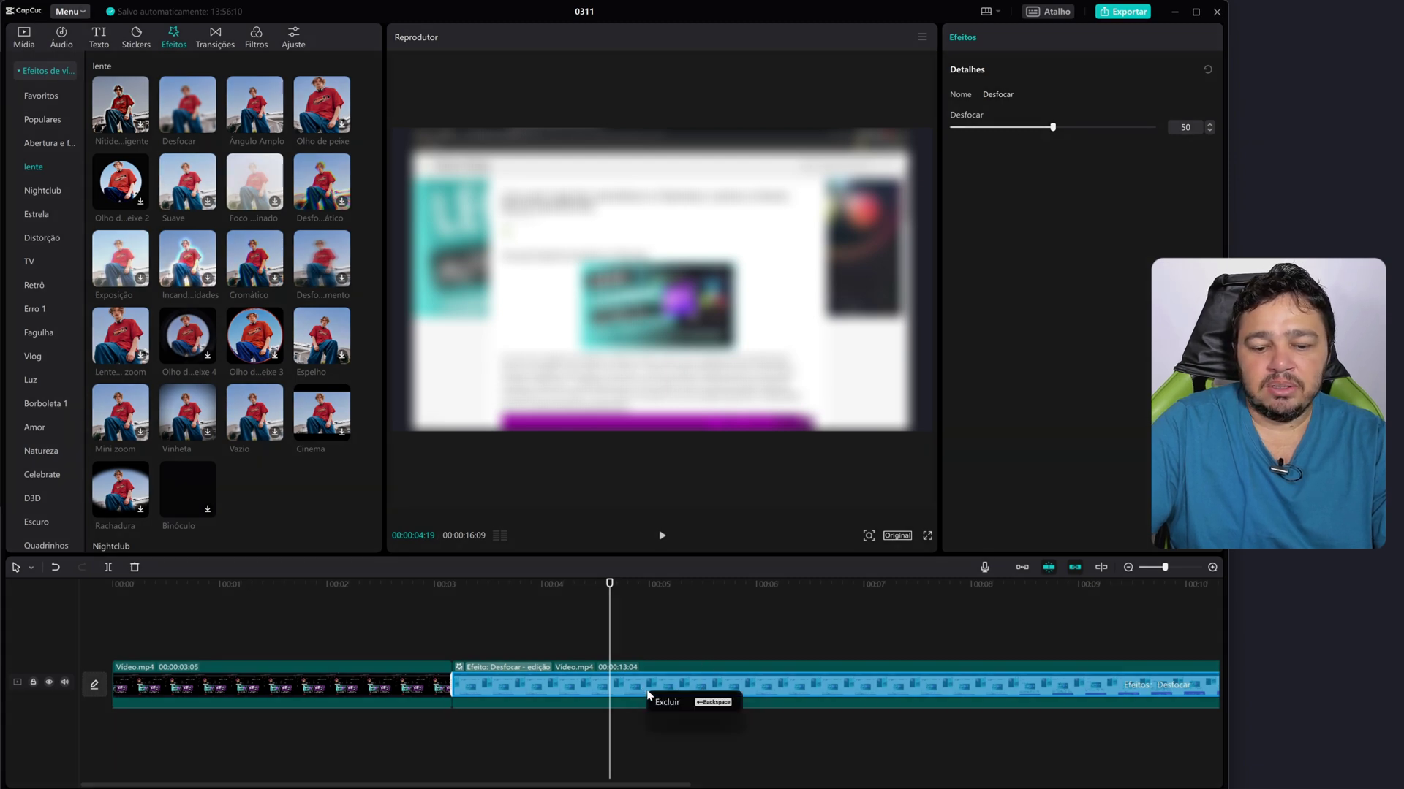
pyautogui.click(662, 699)
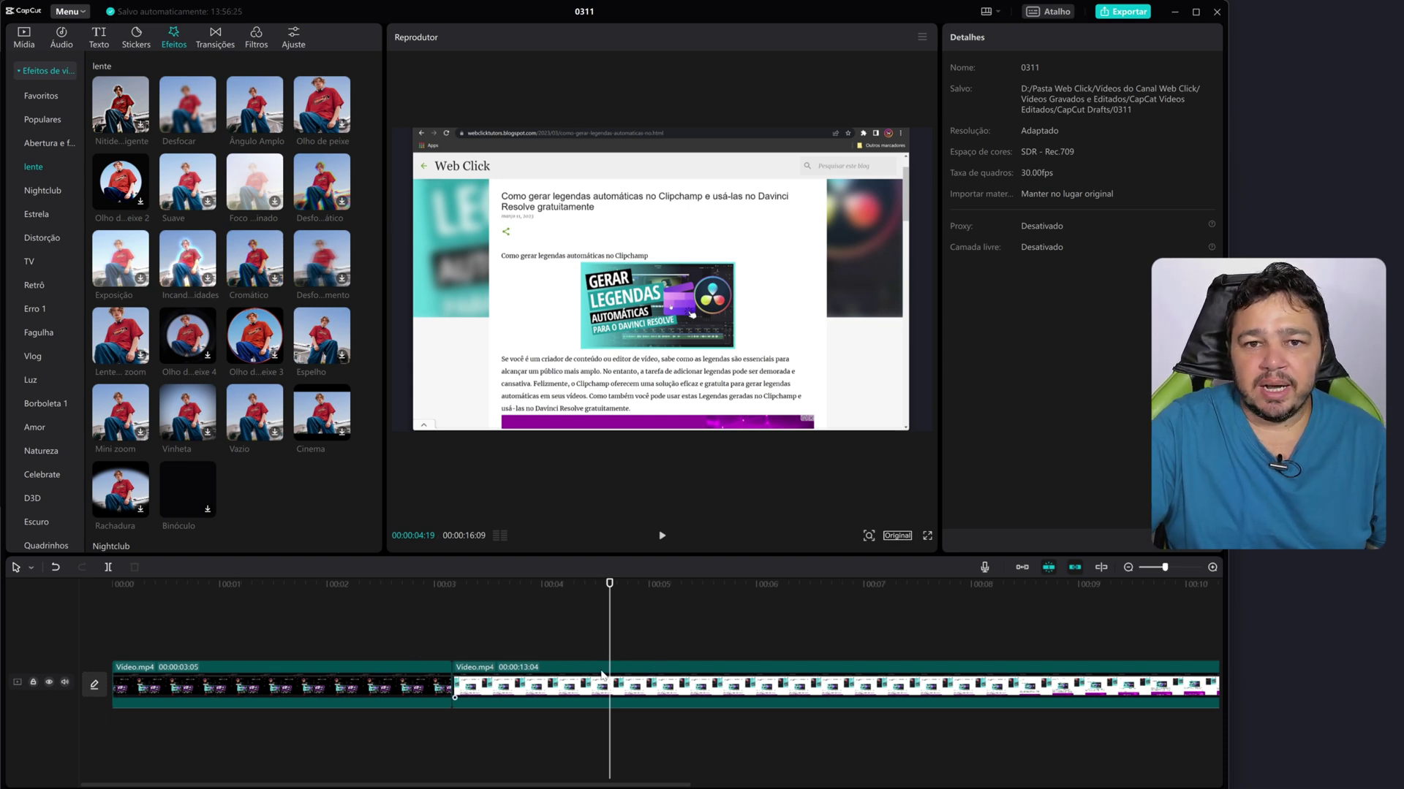
# - Split the blog-page clip at about 00:00:15:09, separating roughly its last second
pyautogui.moveTo(610, 628); pyautogui.dragTo(1294, 664)
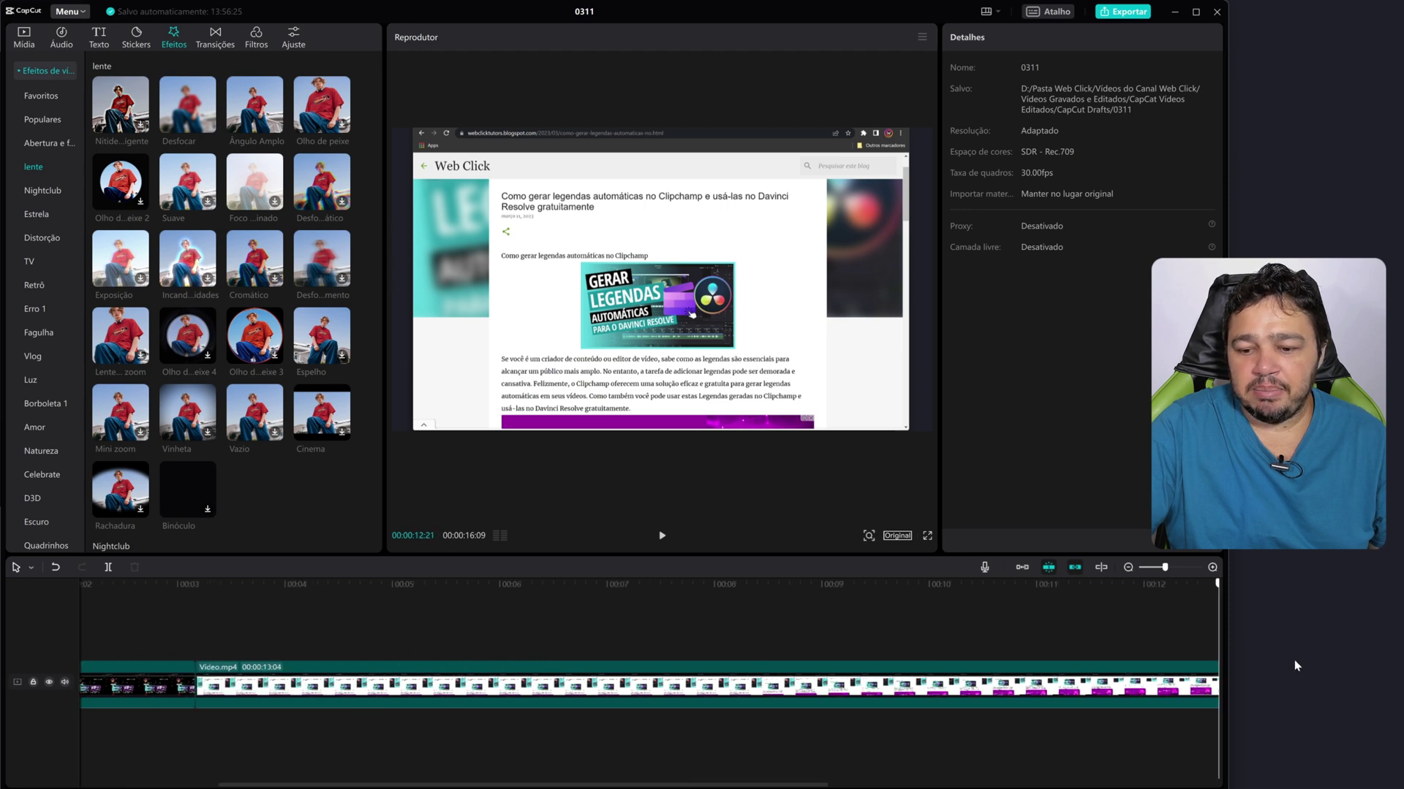
pyautogui.moveTo(731, 646); pyautogui.dragTo(972, 611)
pyautogui.press('space')
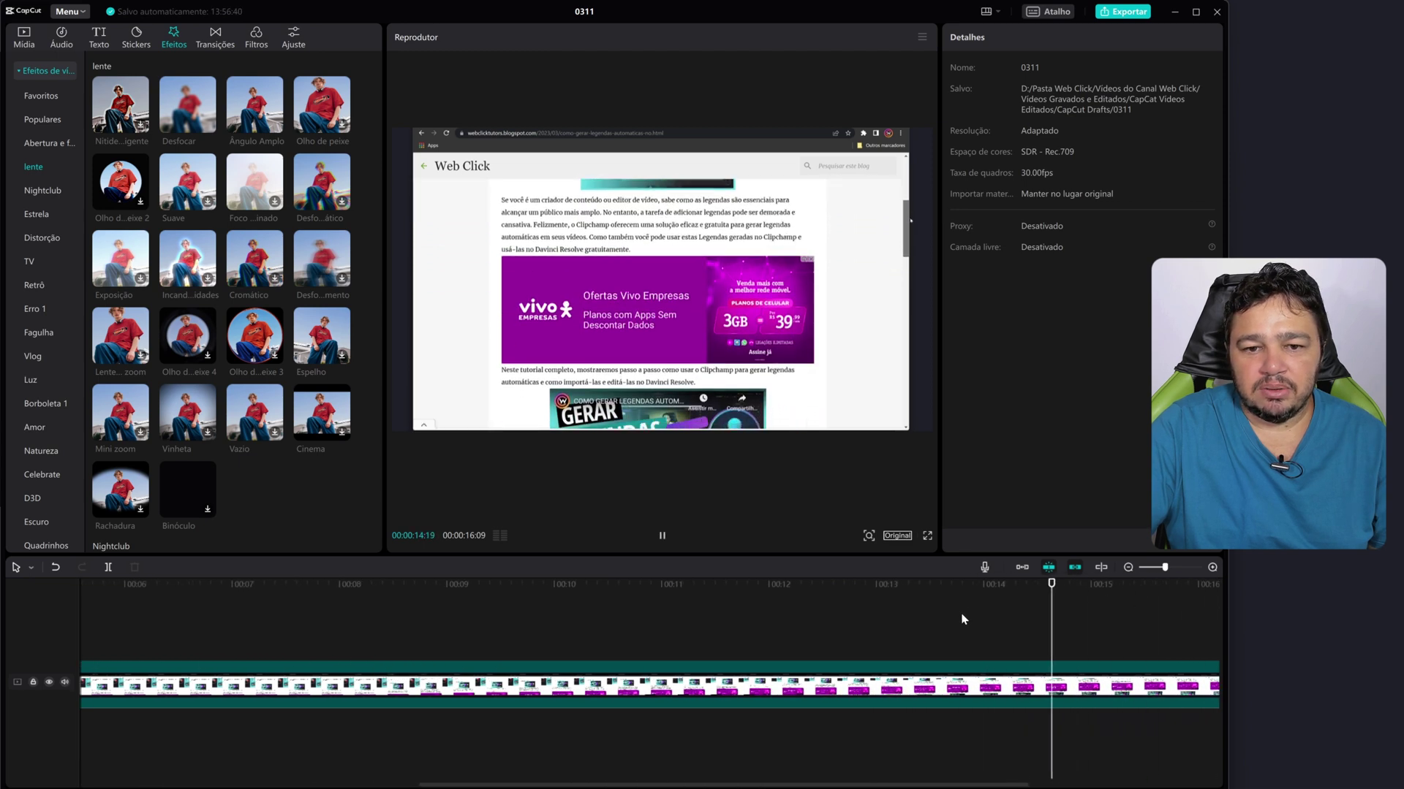
pyautogui.press('space')
pyautogui.moveTo(737, 786); pyautogui.dragTo(849, 786)
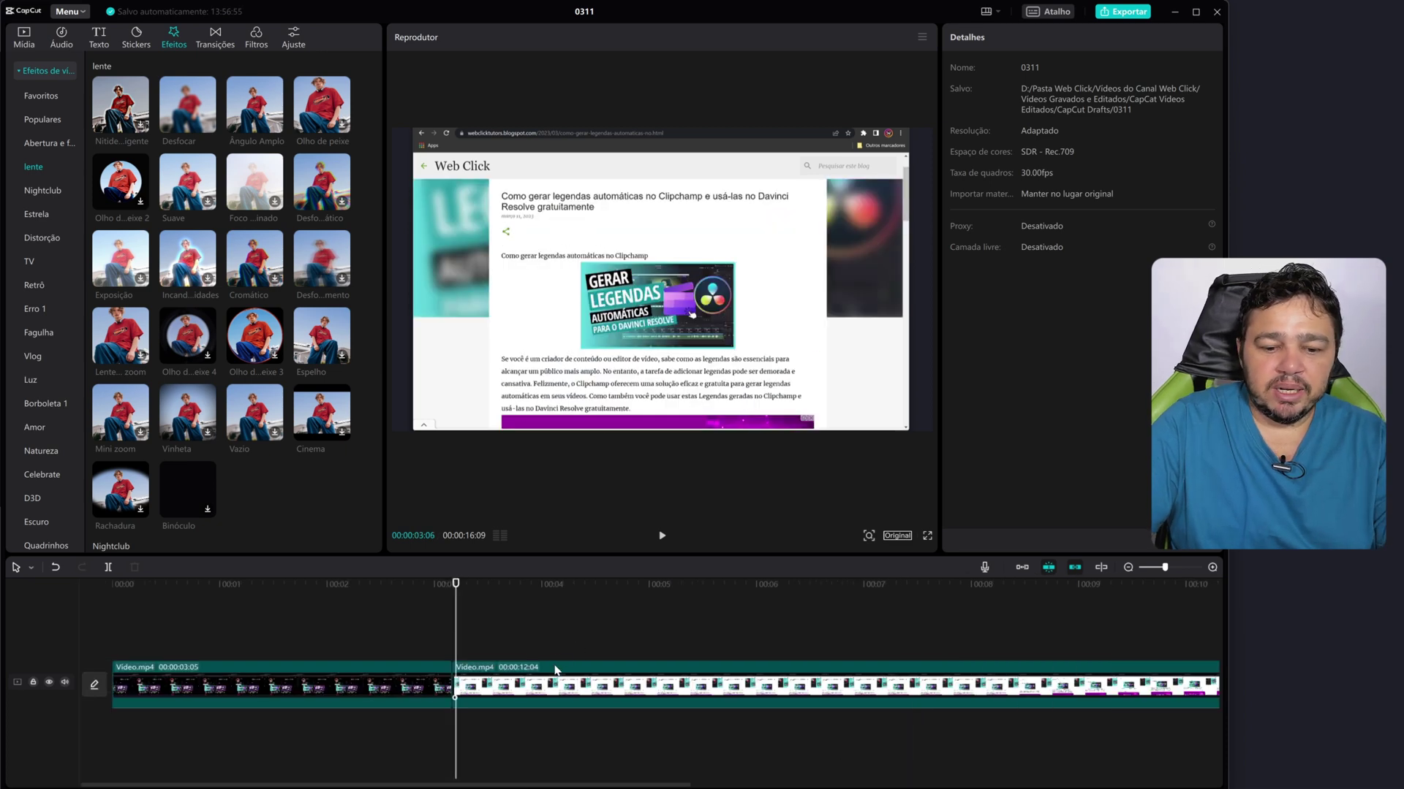
# - Copy the blog-page clip and paste the duplicate onto a track above it, starting at 00:00:03:06
pyautogui.click(555, 669)
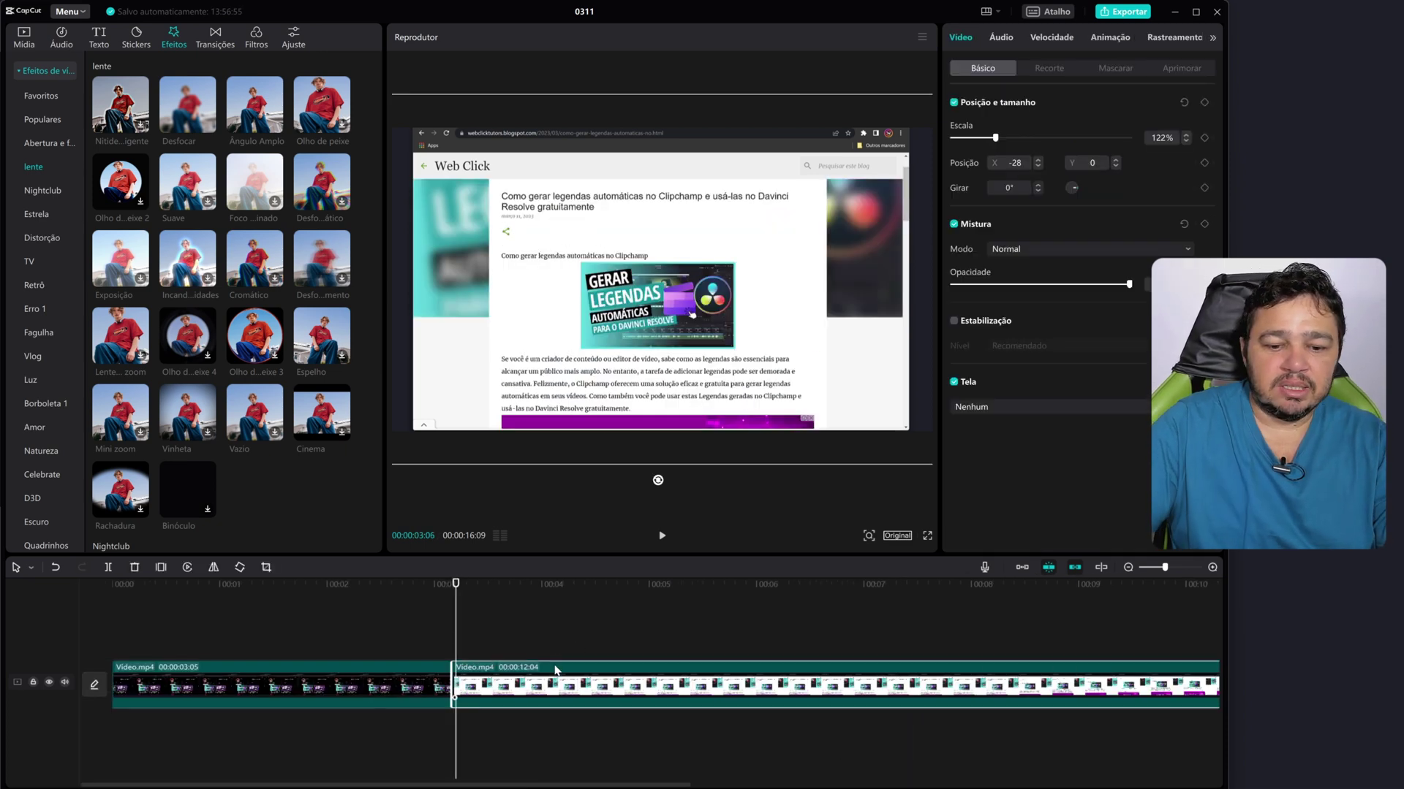
pyautogui.rightClick(555, 669)
pyautogui.click(583, 537)
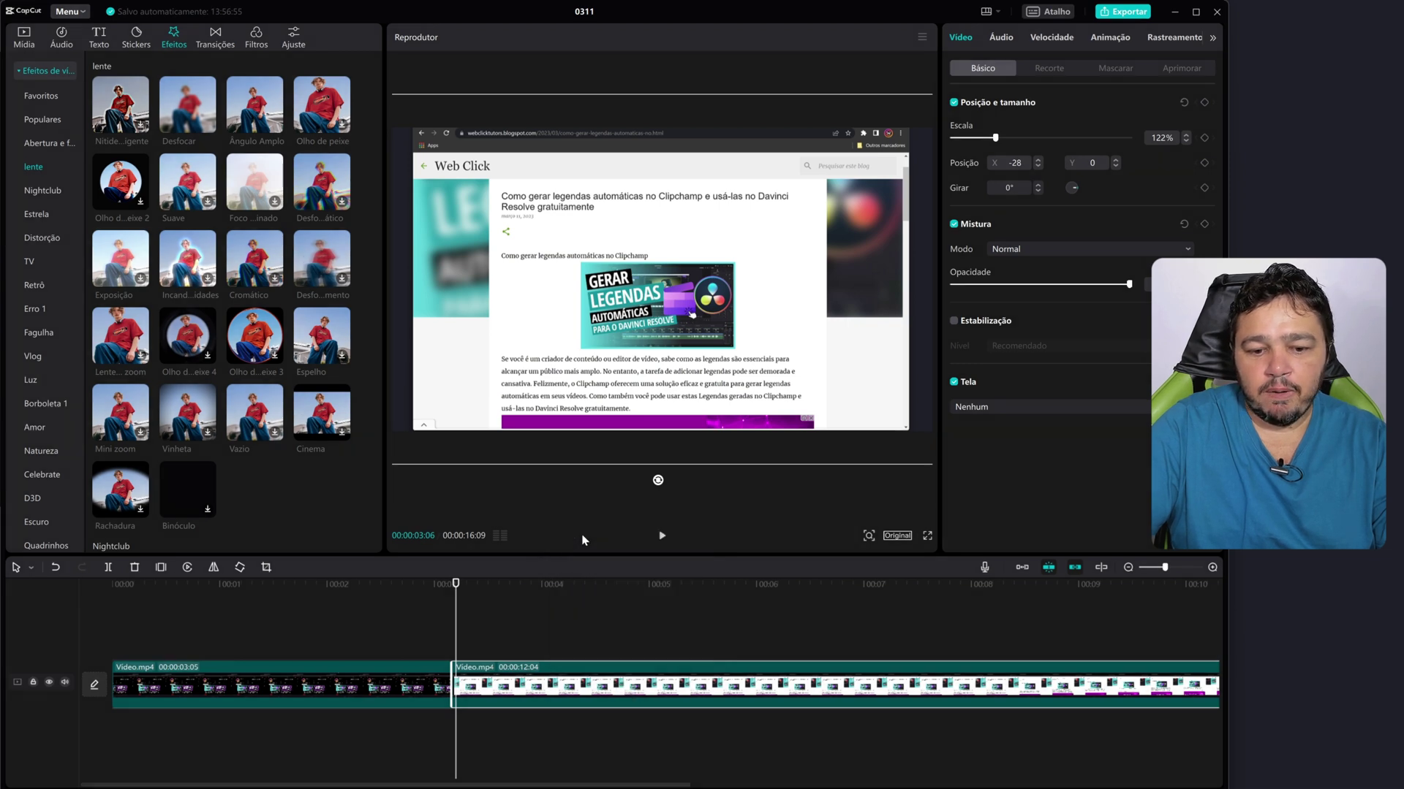
pyautogui.rightClick(472, 633)
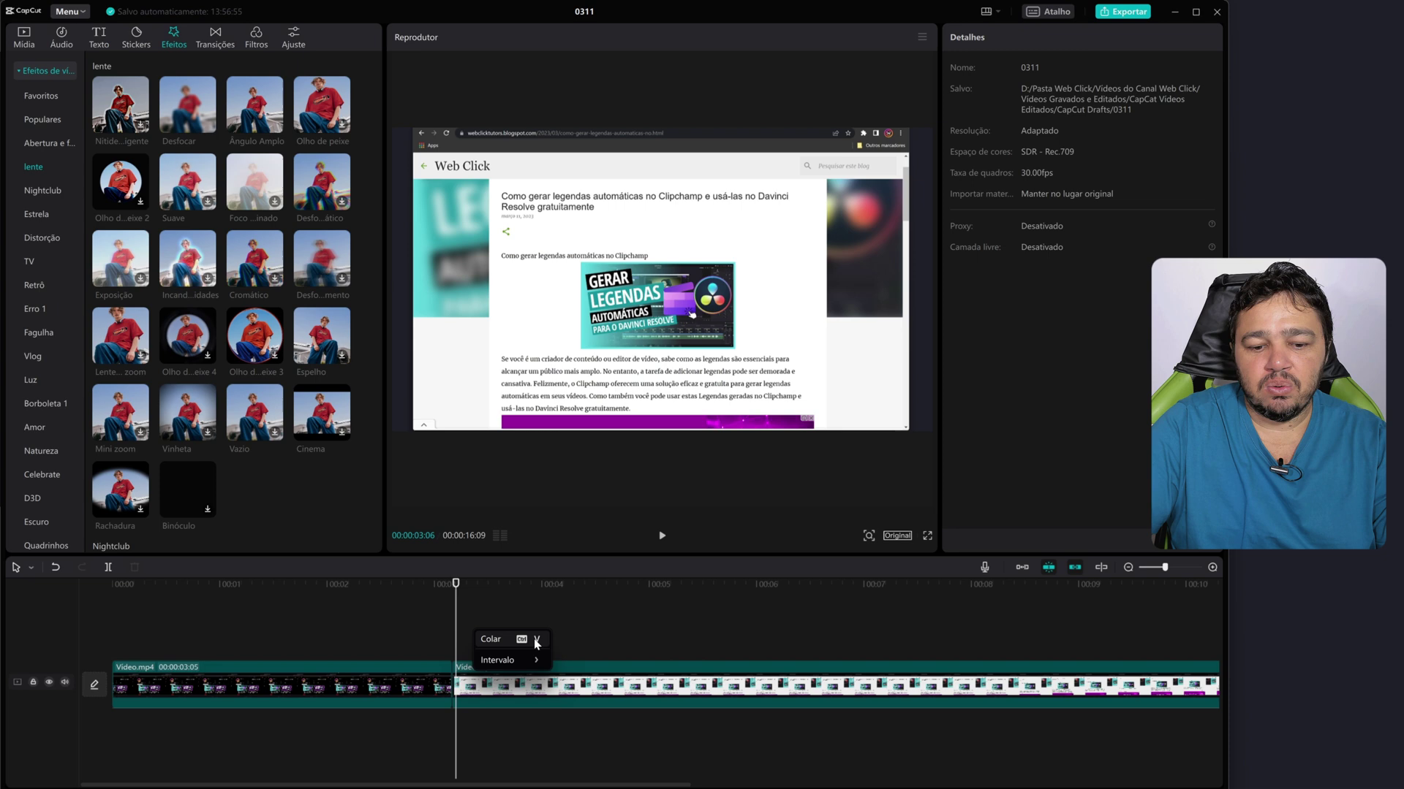
pyautogui.click(492, 641)
pyautogui.moveTo(493, 784); pyautogui.dragTo(596, 784)
pyautogui.moveTo(349, 785); pyautogui.dragTo(397, 786)
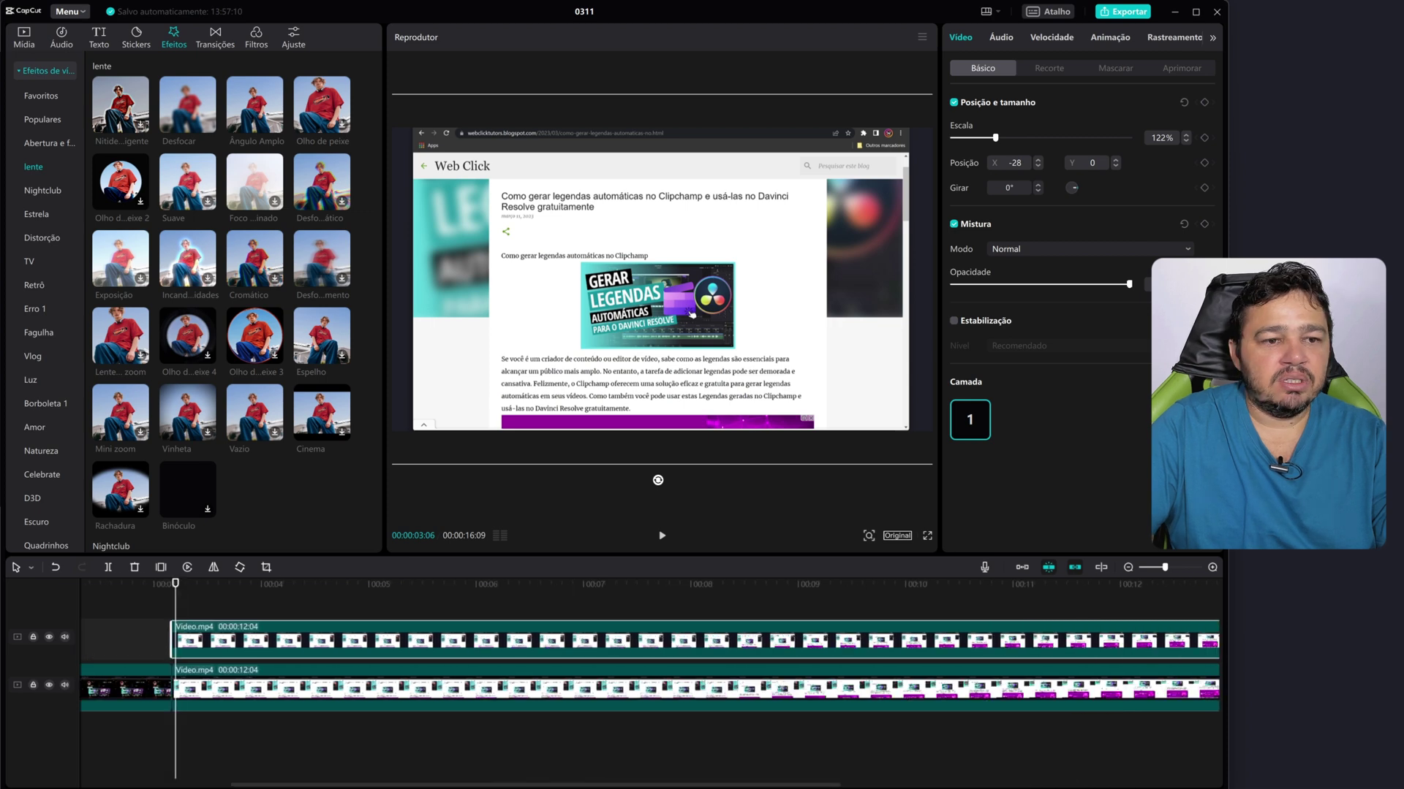
# - Apply the Desfocar effect directly to the duplicated clip on the upper track
pyautogui.moveTo(183, 124)
pyautogui.moveTo(183, 124); pyautogui.dragTo(305, 626)
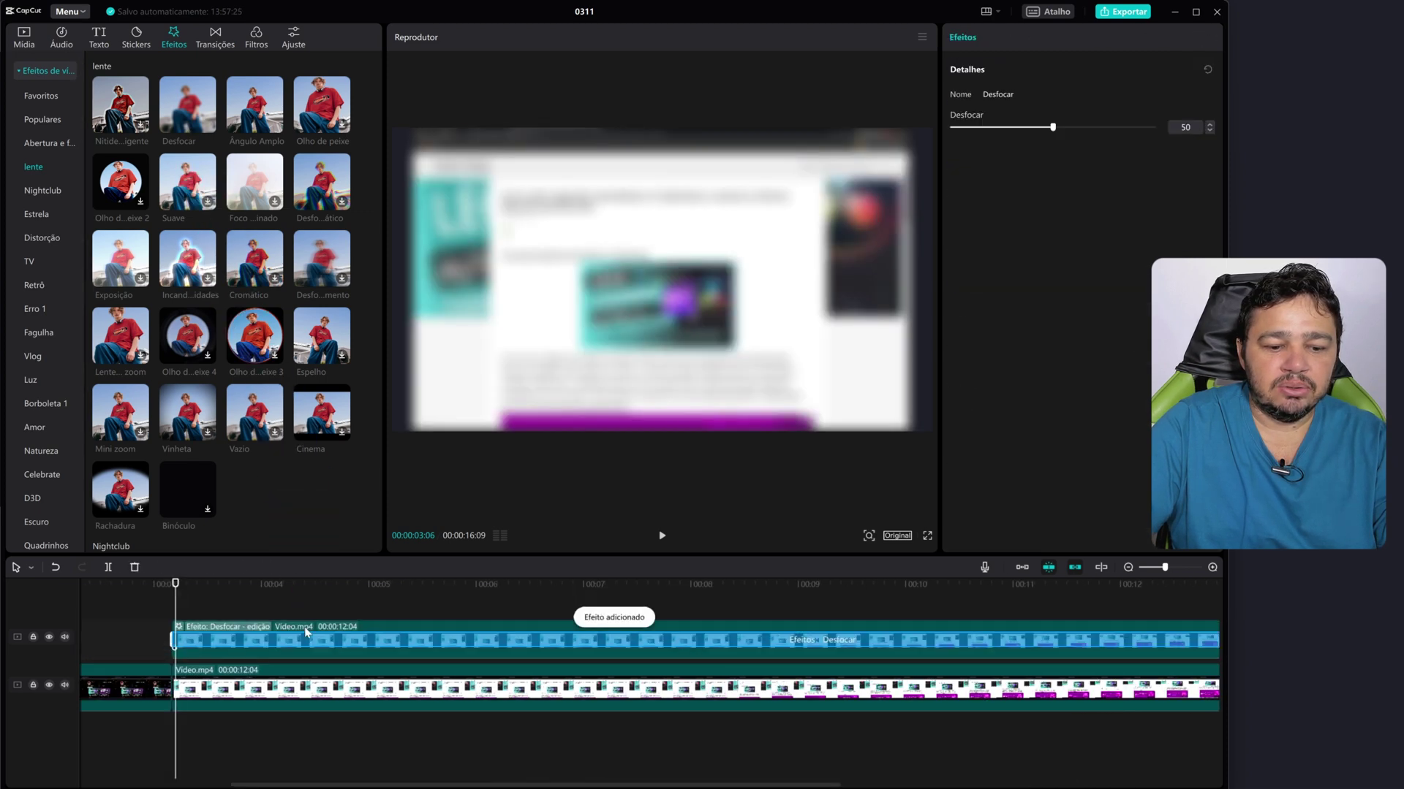
pyautogui.click(336, 585)
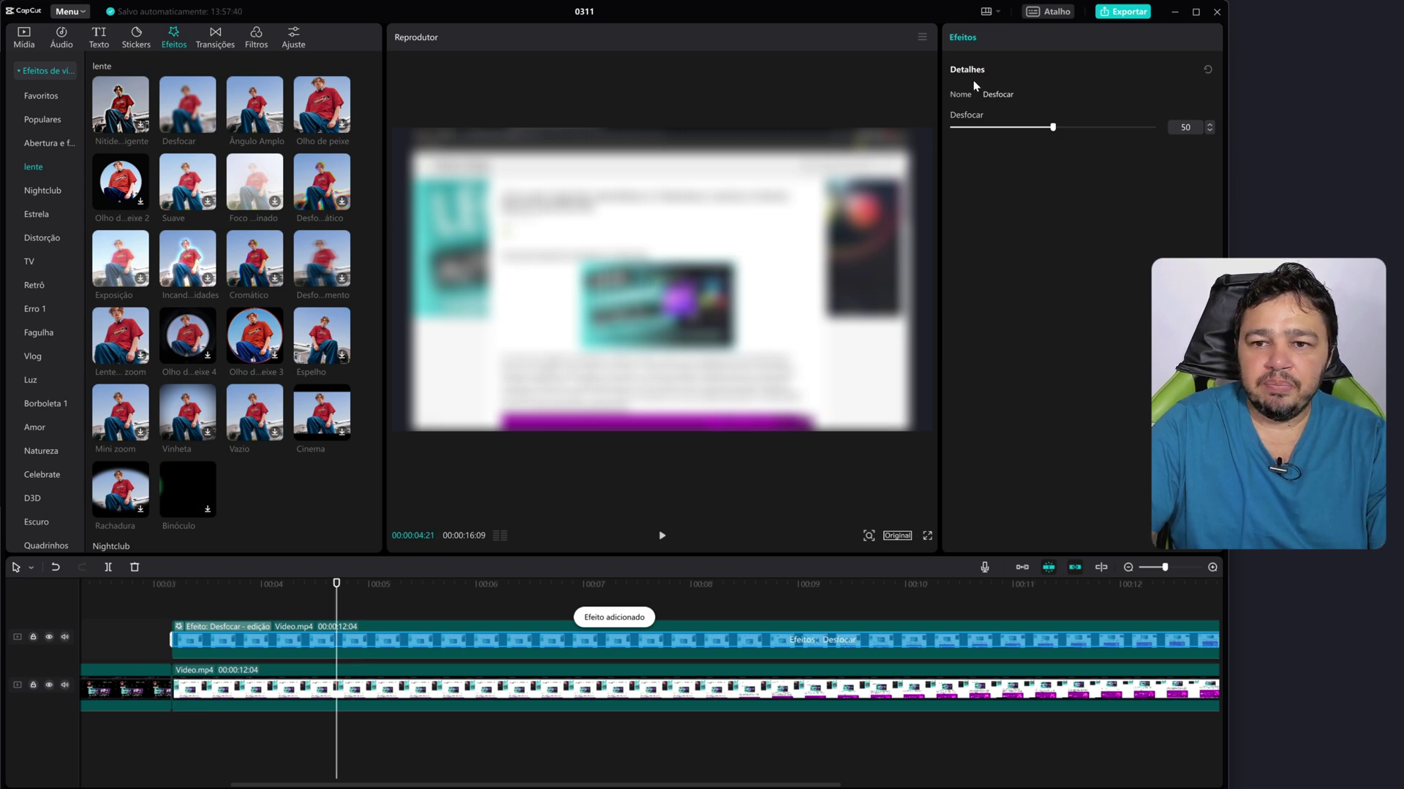
pyautogui.click(353, 609)
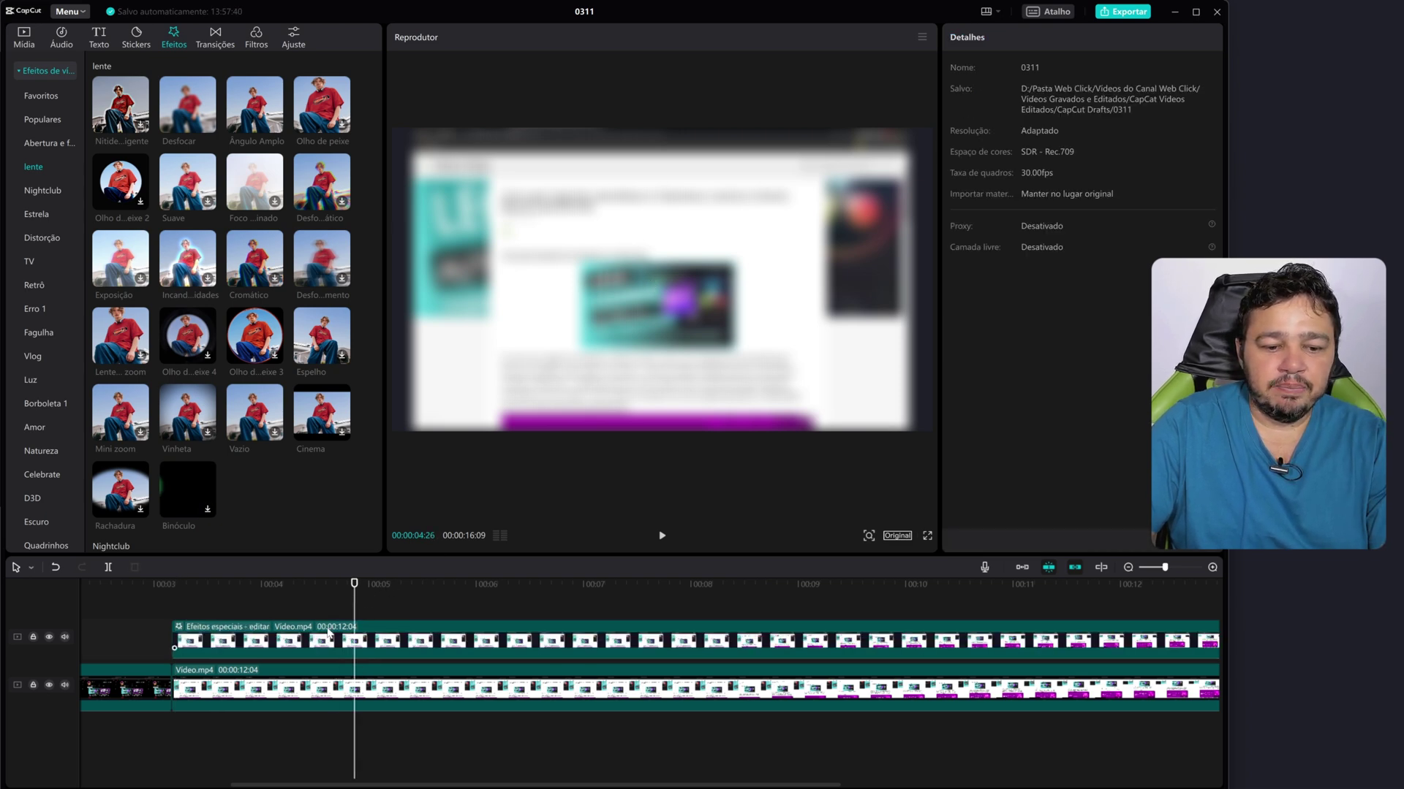
# - Try the Dividir, Película, Círculo and Estrela masks on the blurred upper clip, and settle on the Retângulo mask
pyautogui.click(424, 642)
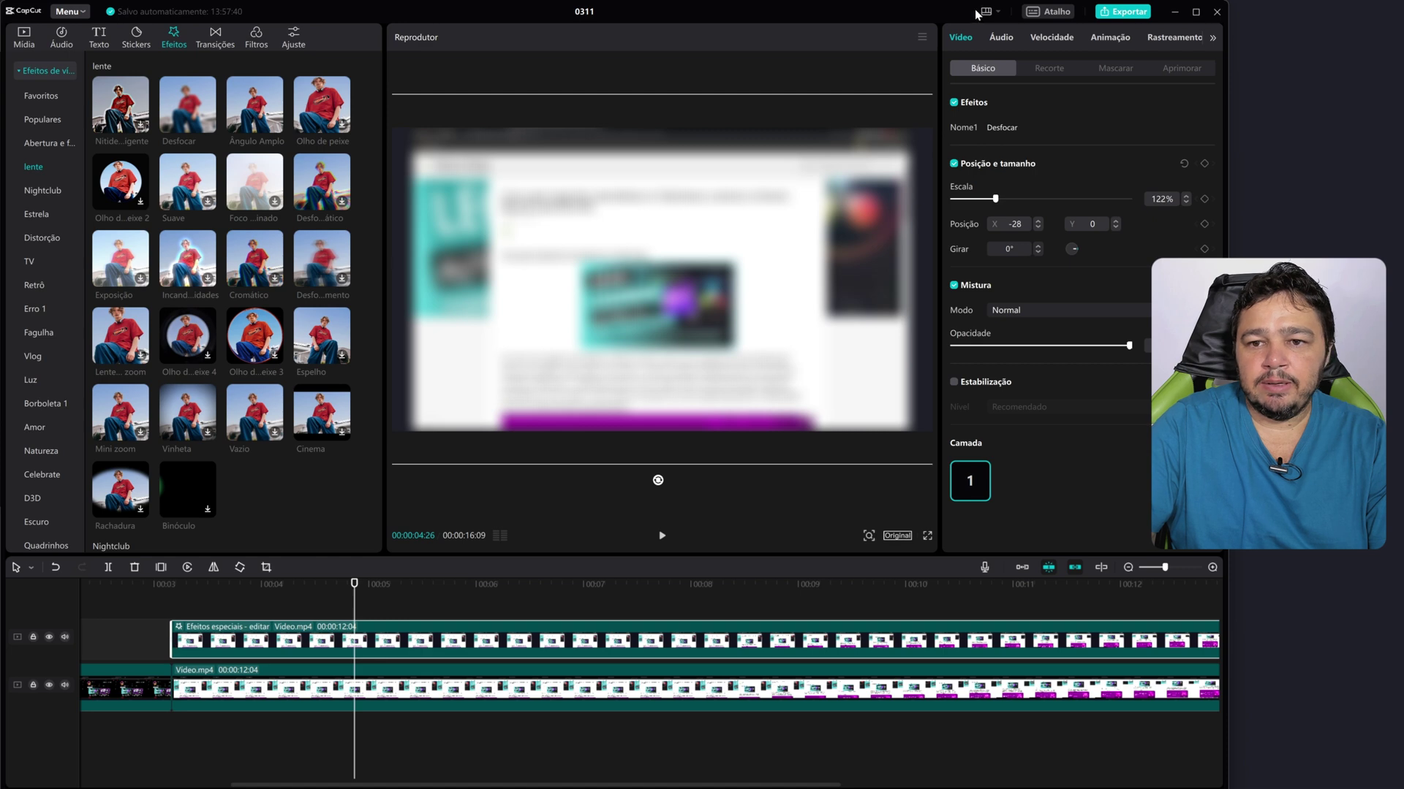
pyautogui.click(1116, 69)
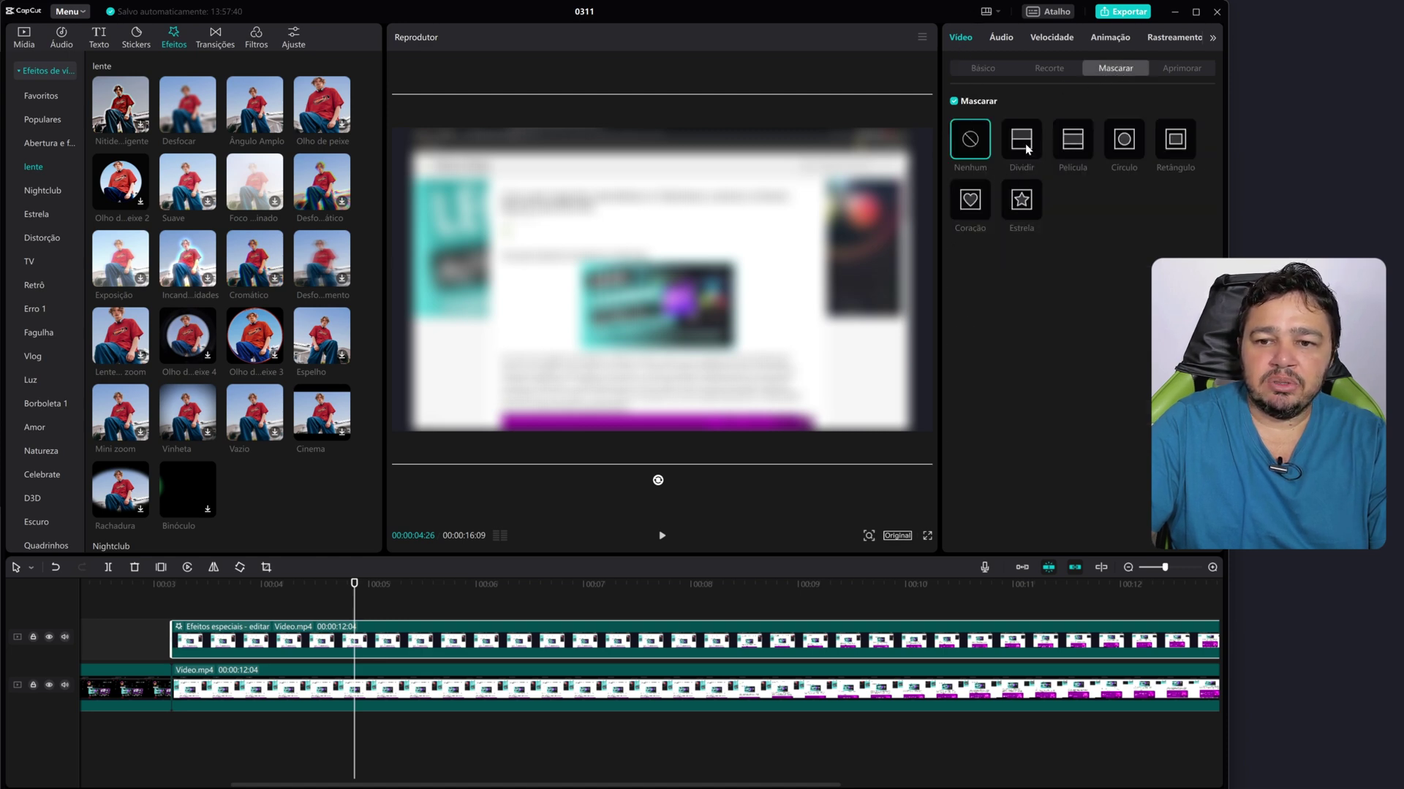
pyautogui.click(1027, 150)
pyautogui.click(1082, 149)
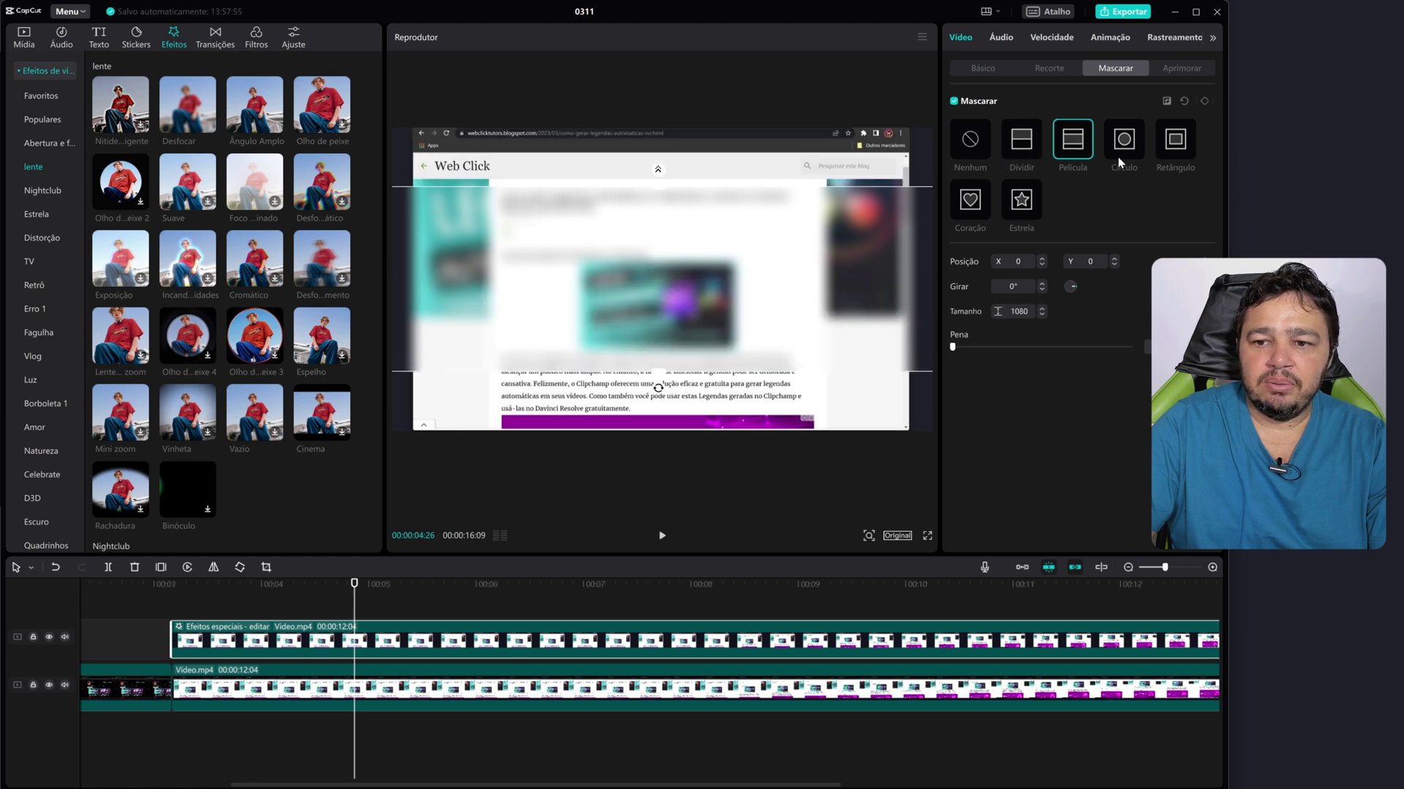
pyautogui.click(1125, 147)
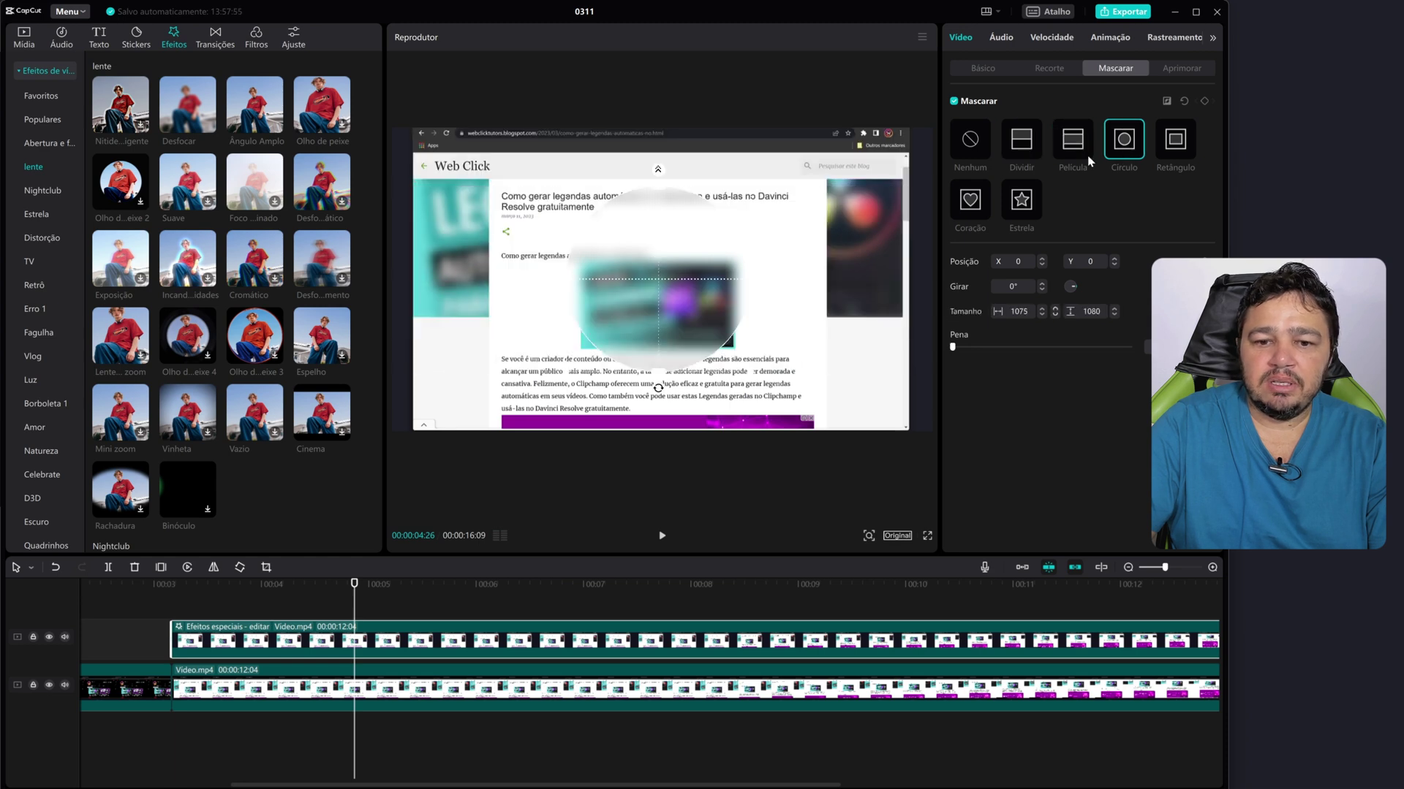
pyautogui.click(1178, 148)
pyautogui.click(1021, 198)
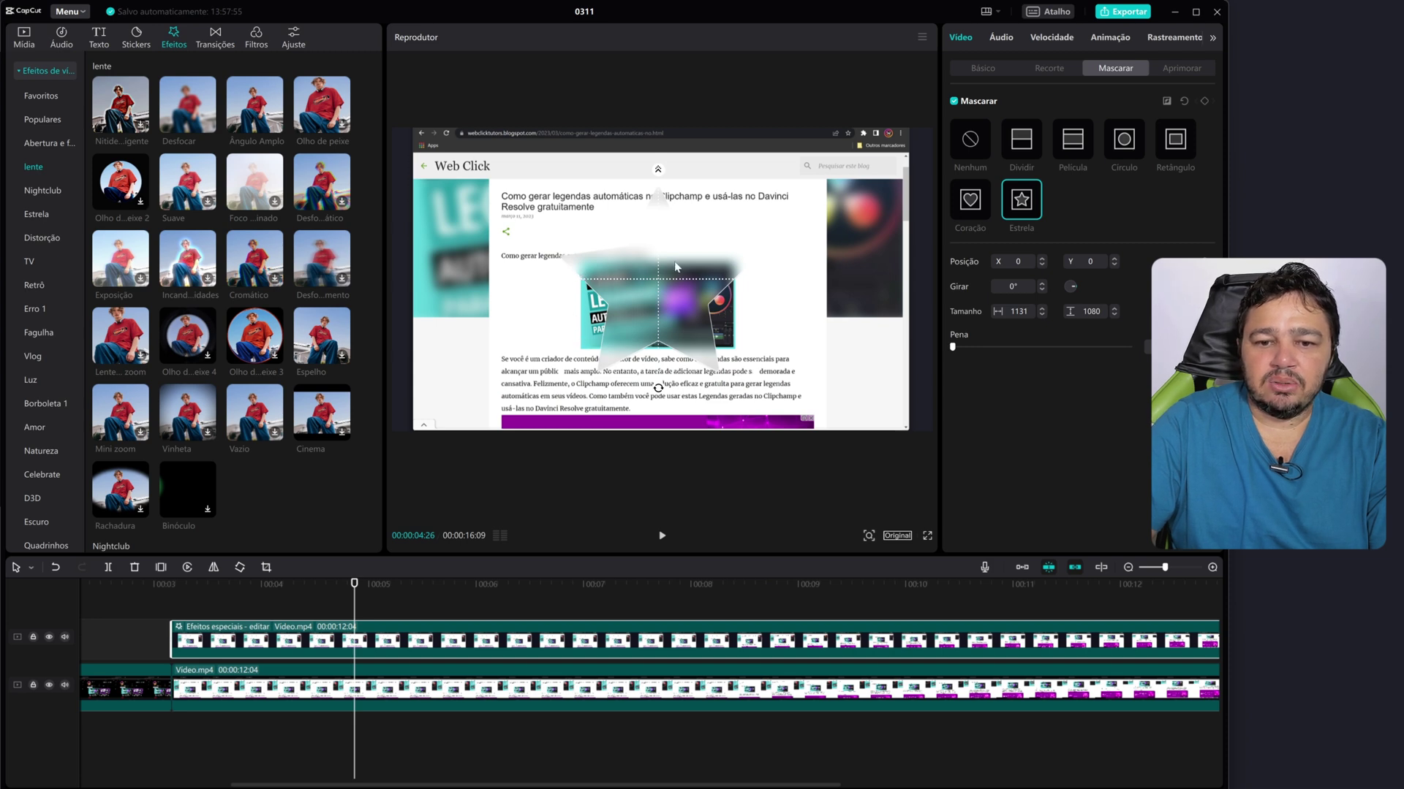
pyautogui.click(1178, 141)
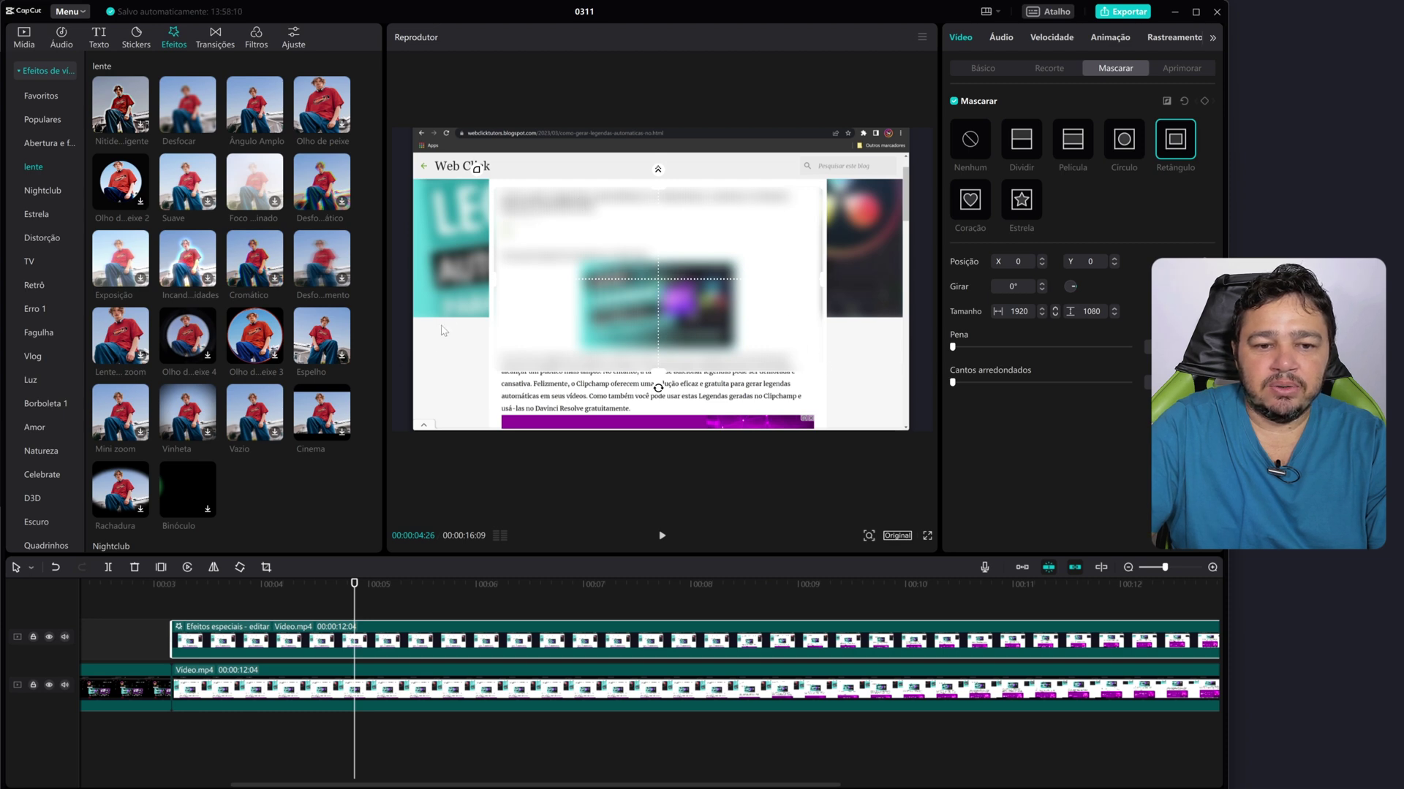
# - Fit the rectangular mask around the article's thumbnail, with position about X 0, Y -156 and size about 924 by 518
pyautogui.moveTo(562, 306); pyautogui.dragTo(594, 345)
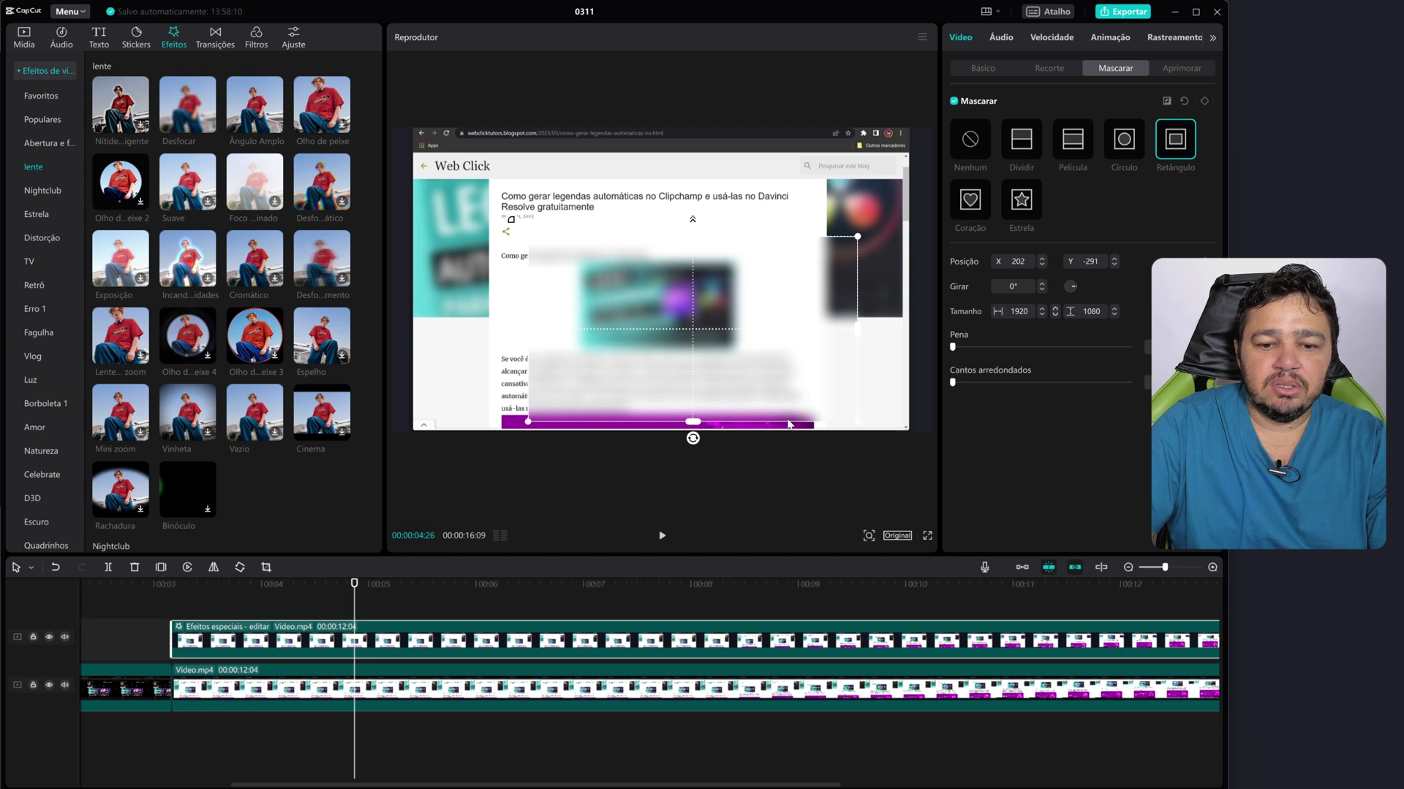
pyautogui.moveTo(692, 422); pyautogui.dragTo(686, 401)
pyautogui.moveTo(686, 392); pyautogui.dragTo(684, 316)
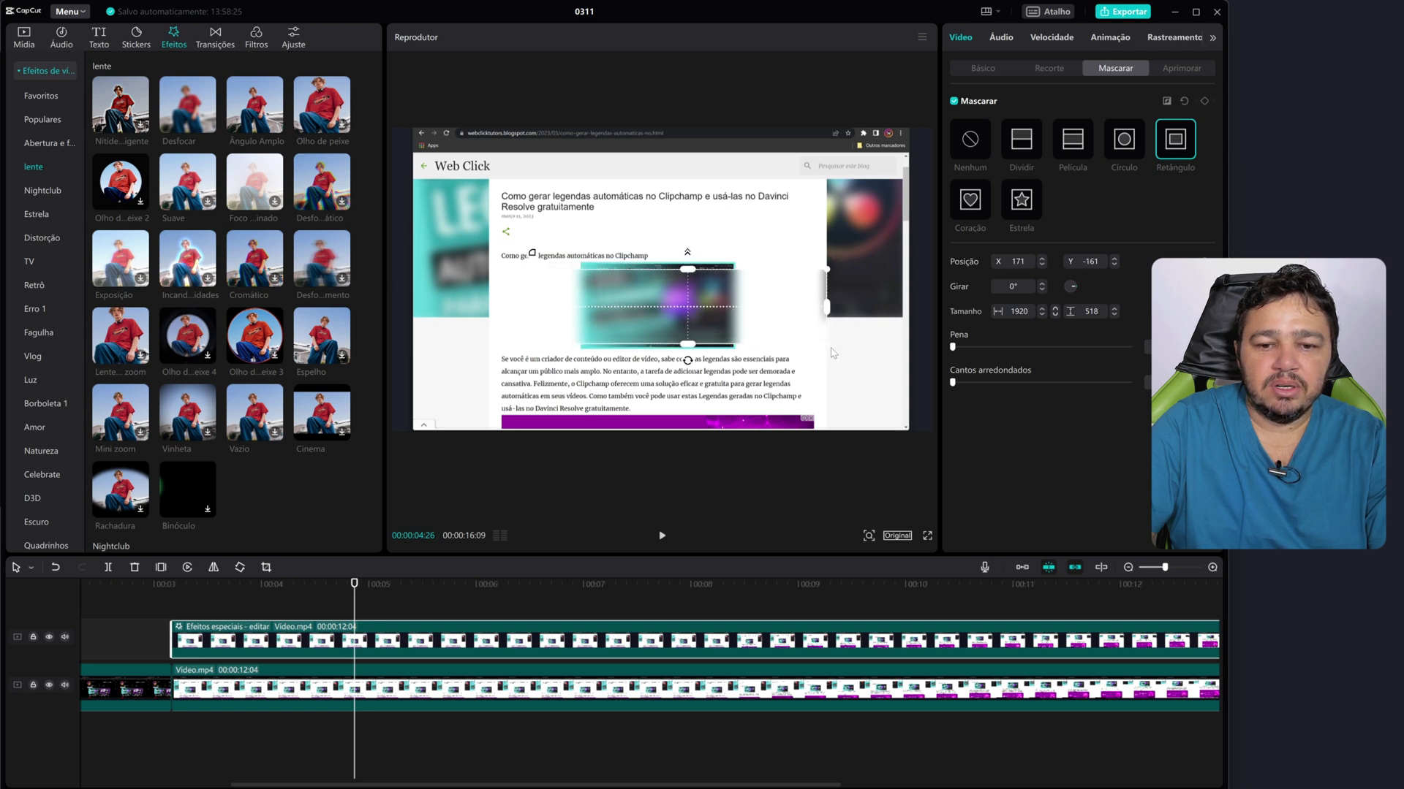
pyautogui.moveTo(853, 317); pyautogui.dragTo(761, 301)
pyautogui.moveTo(670, 310); pyautogui.dragTo(638, 301)
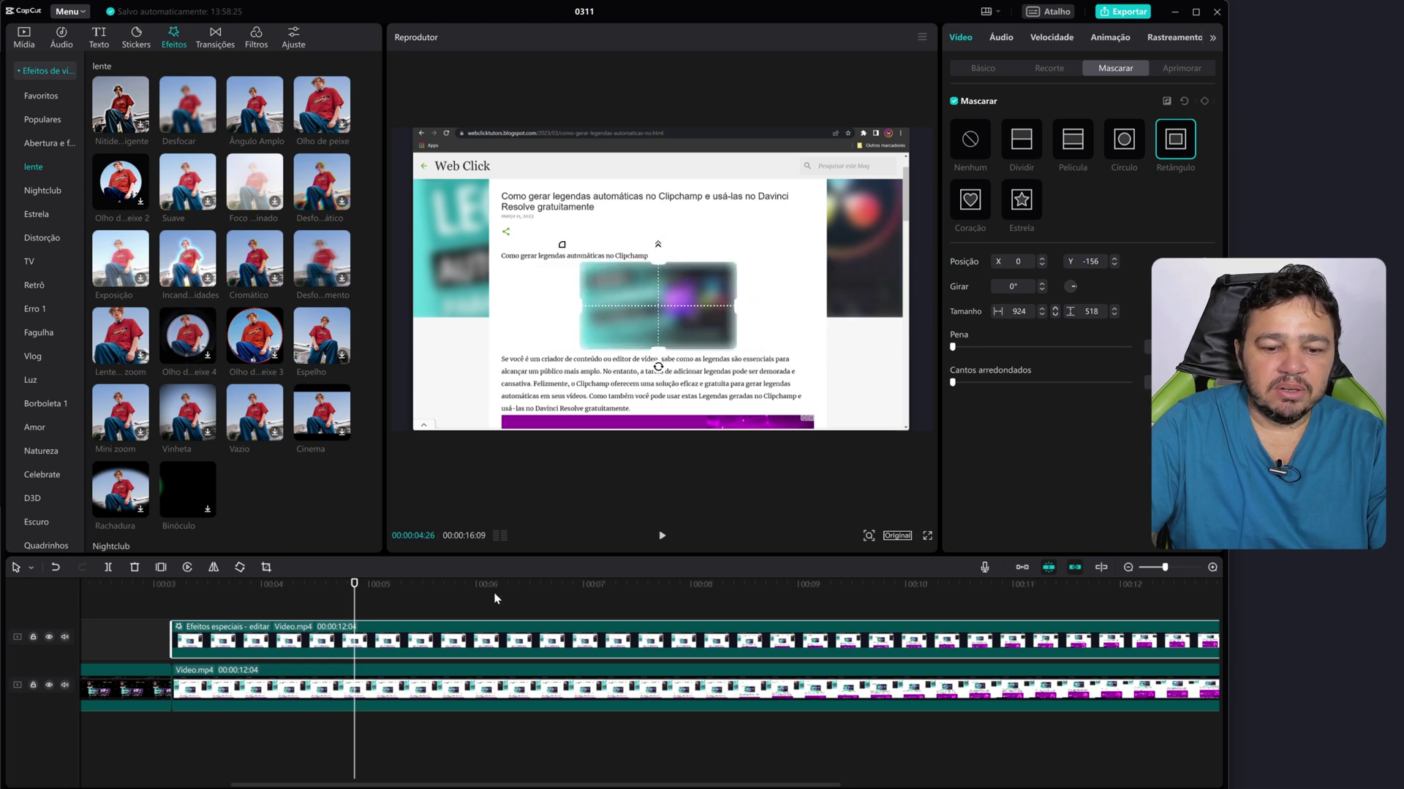
# - Preview the masked blur full screen, starting from about 00:00:02:21, just before the blog-page clip
pyautogui.click(926, 536)
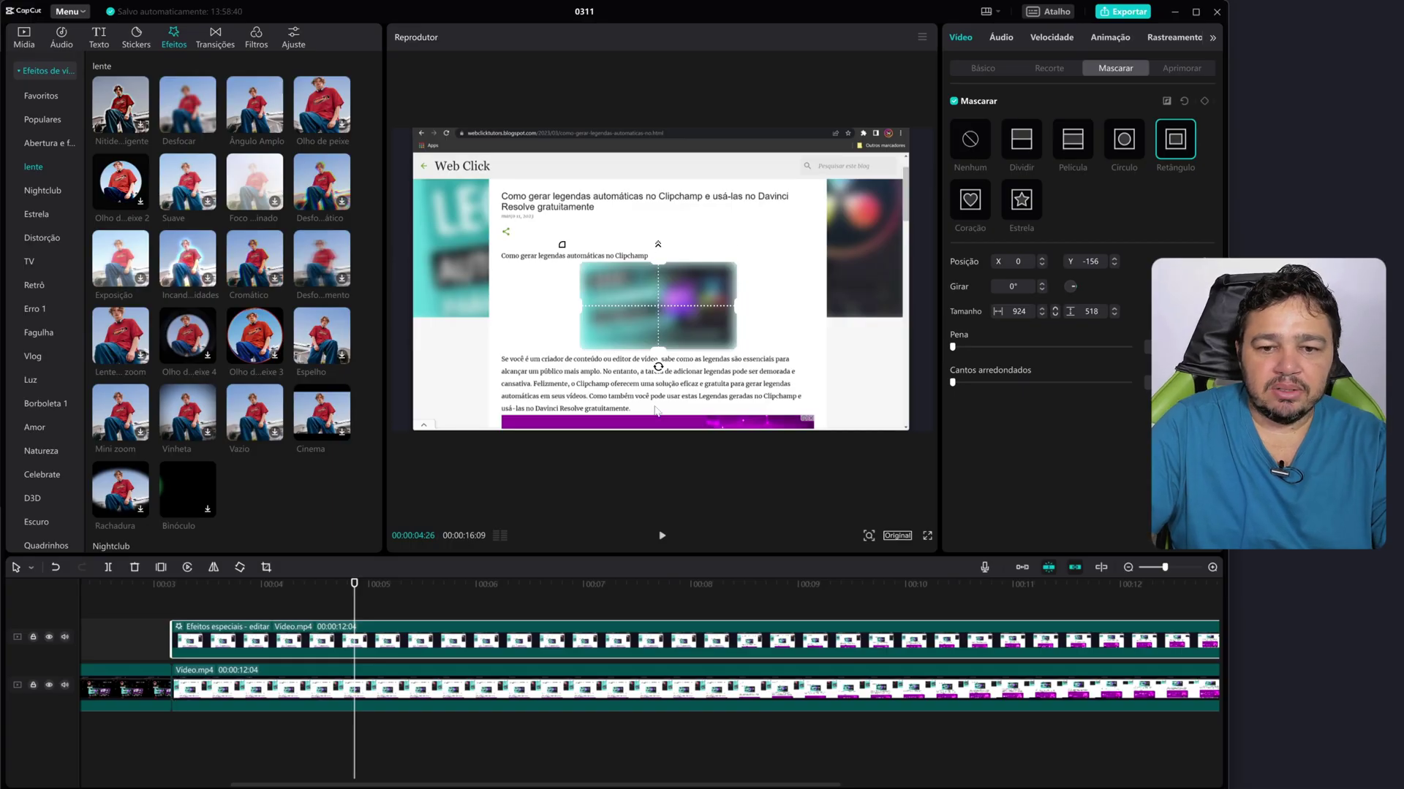
pyautogui.click(173, 609)
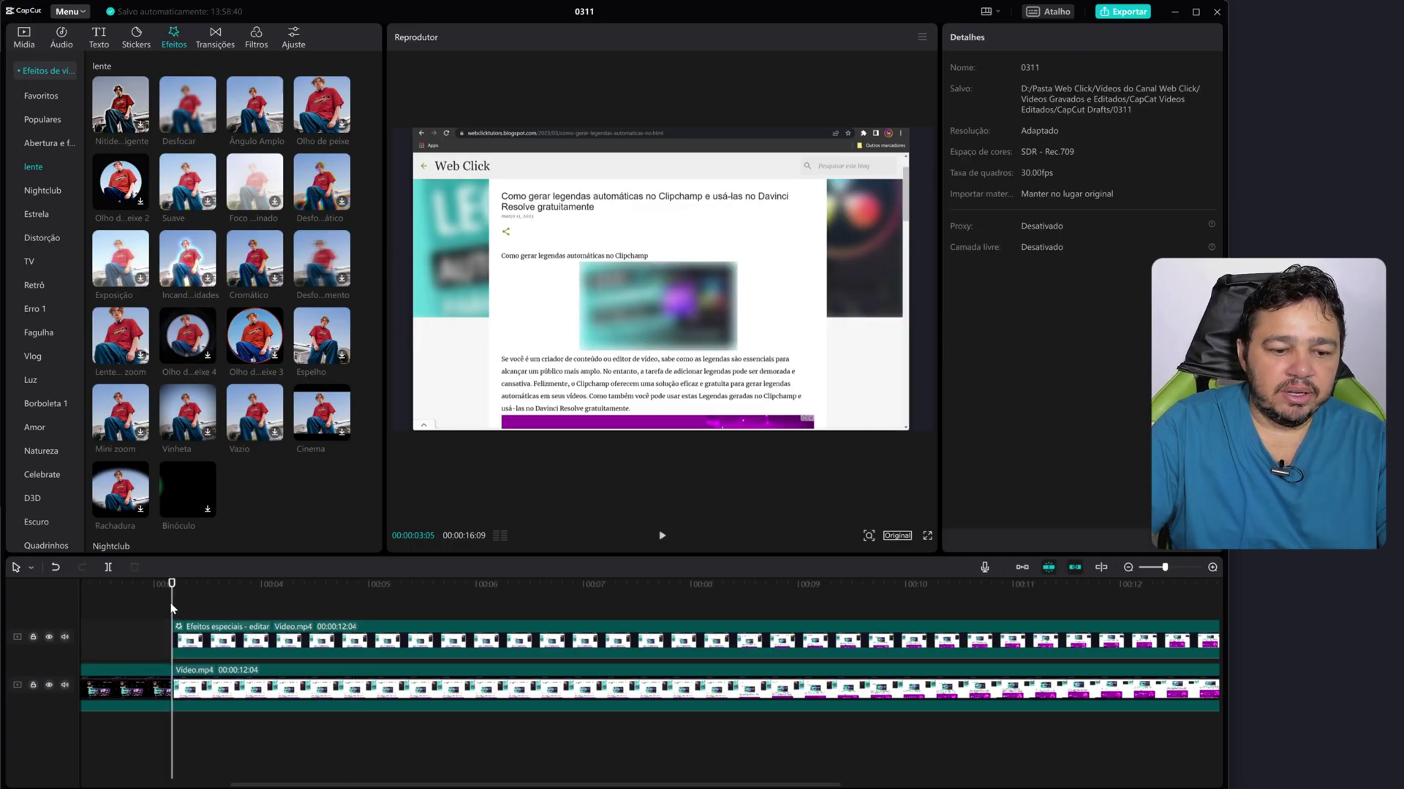
pyautogui.click(121, 609)
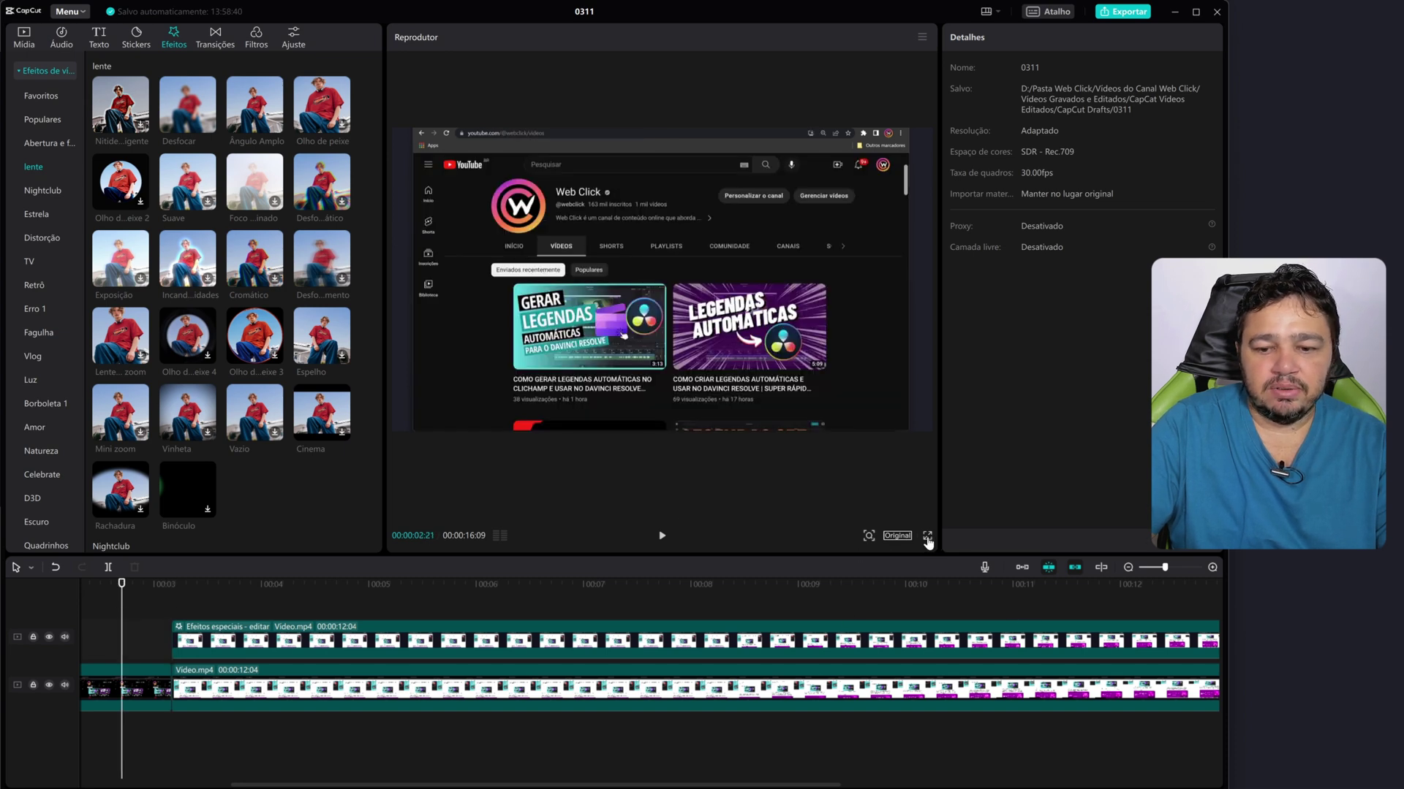
pyautogui.click(927, 538)
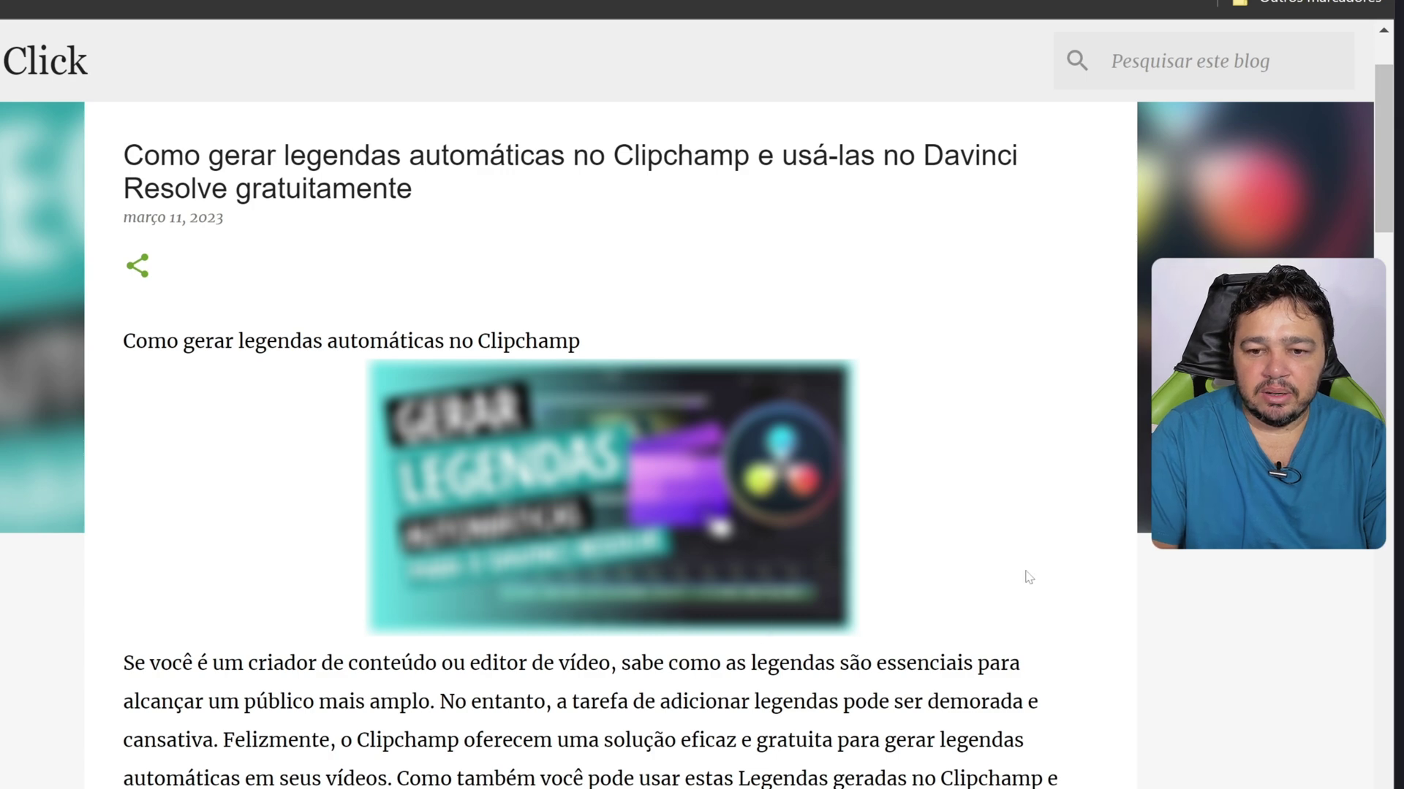
pyautogui.moveTo(1376, 125); pyautogui.dragTo(1397, 231)
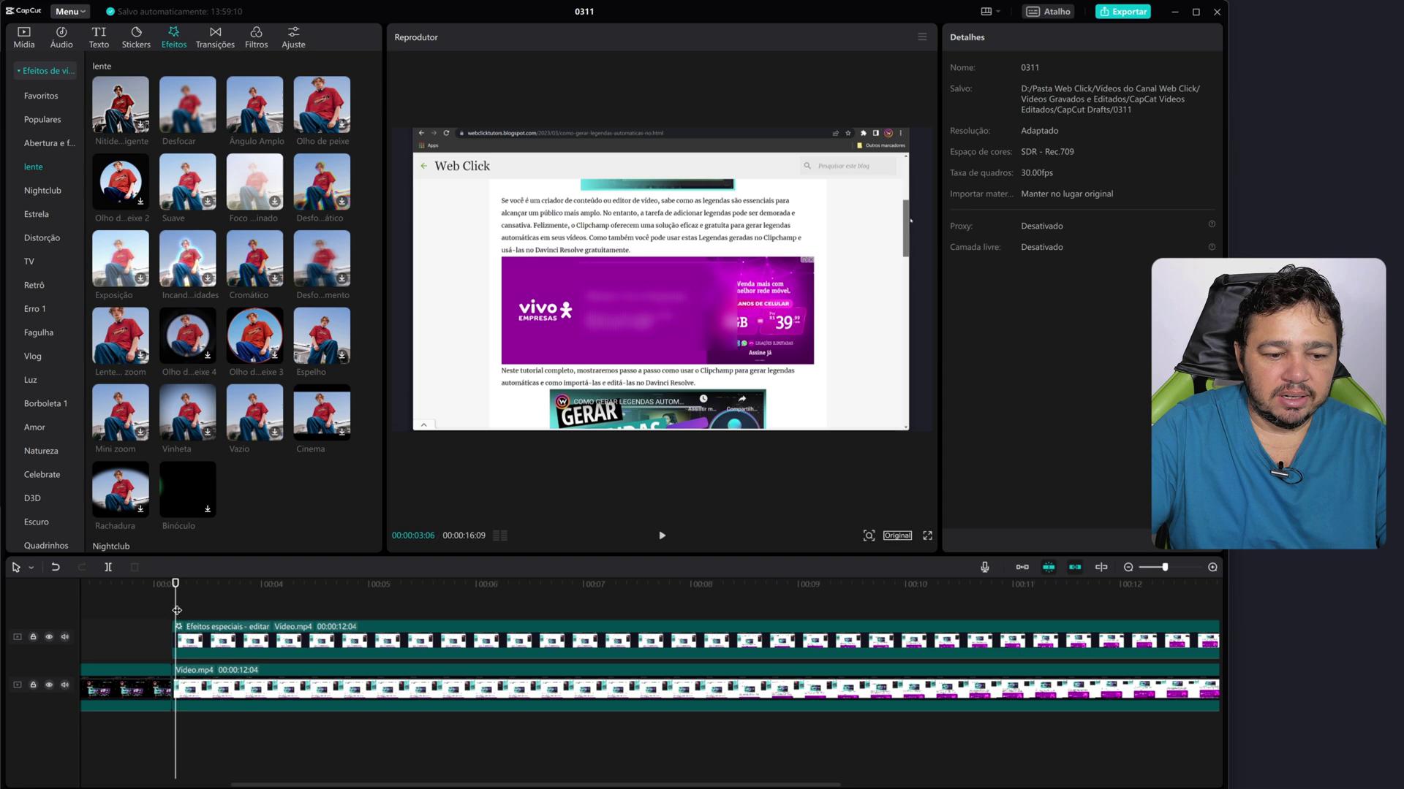
# - Find where the page starts scrolling and add a Posição e tamanho keyframe to the blurred upper clip at 00:00:08:08
pyautogui.moveTo(177, 609); pyautogui.dragTo(174, 610)
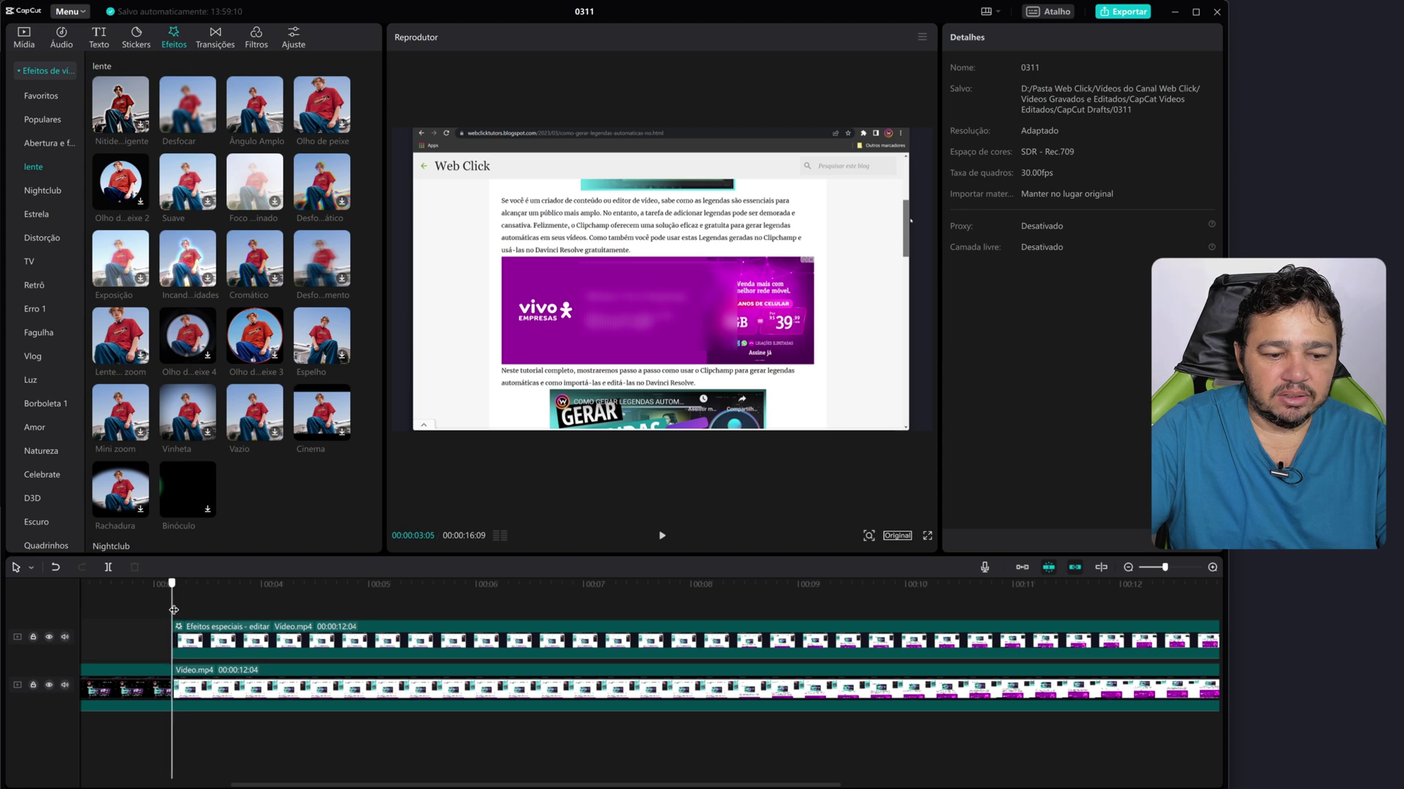
pyautogui.click(233, 640)
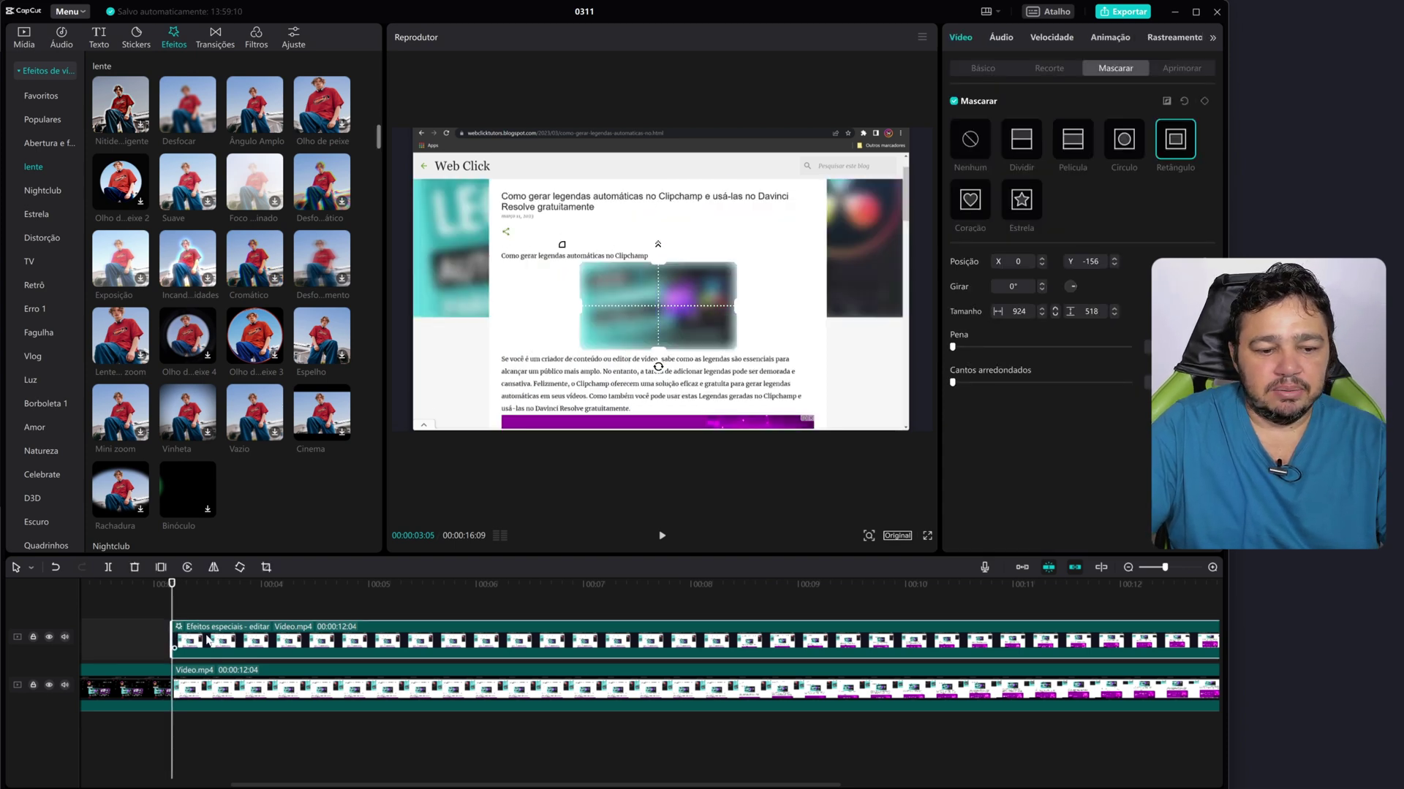
pyautogui.press('space')
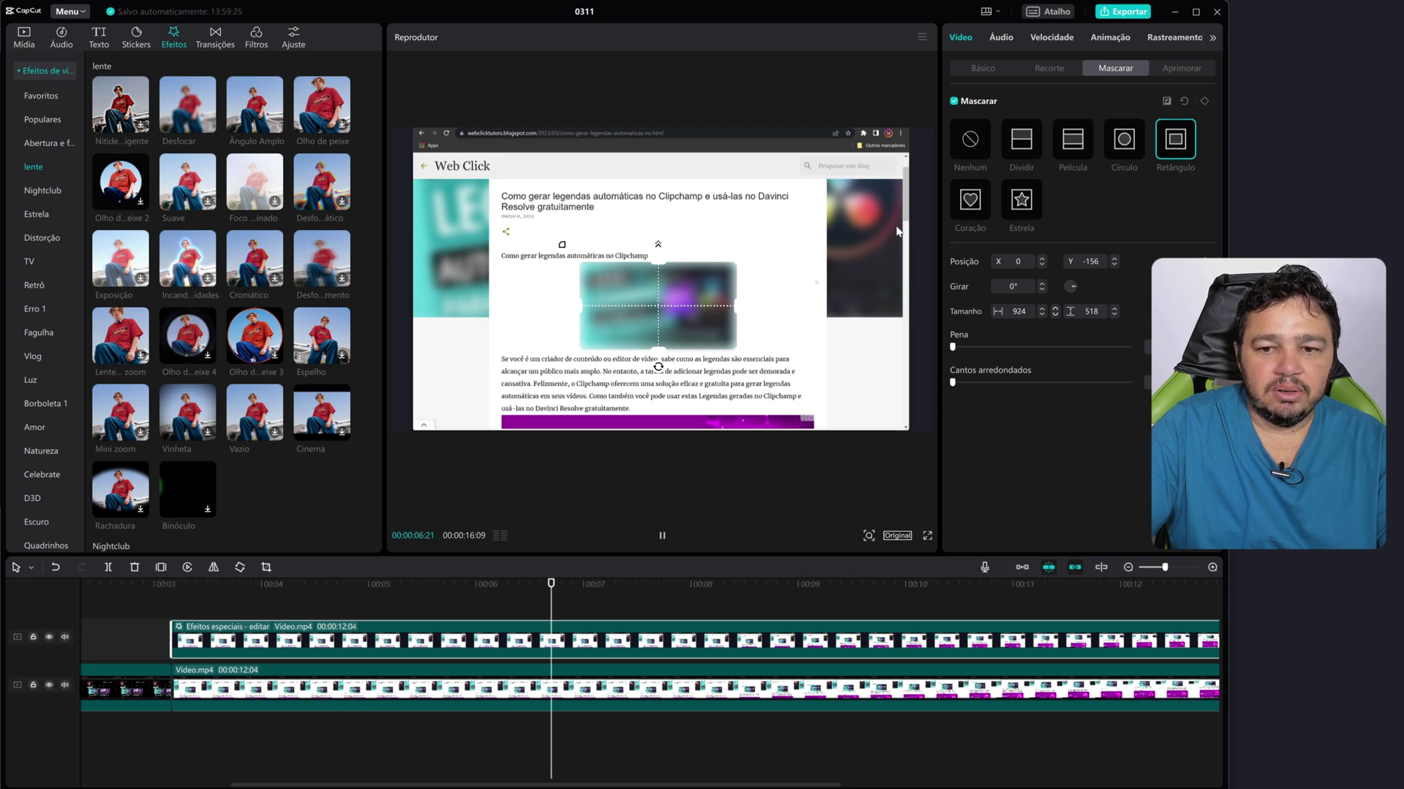
pyautogui.press('space')
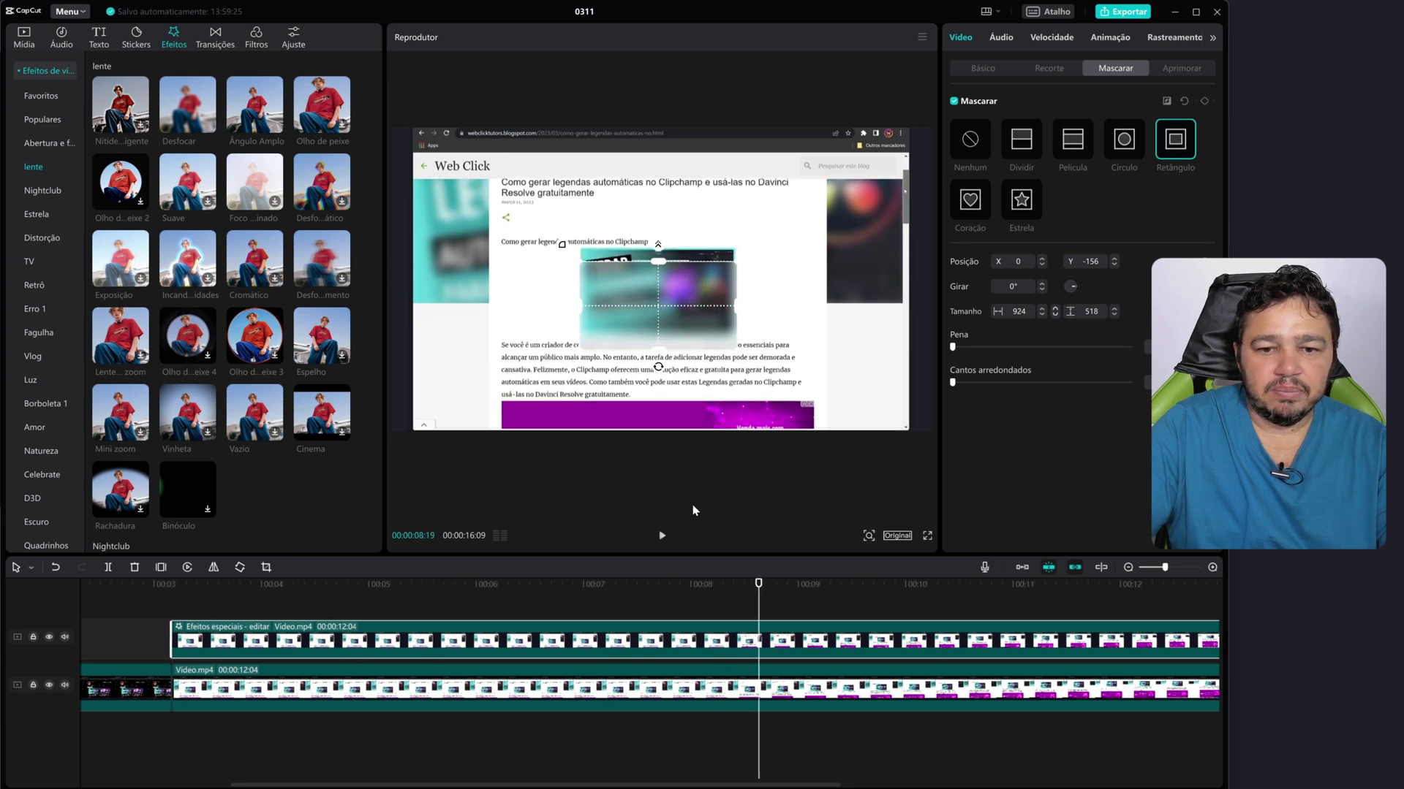
pyautogui.click(705, 619)
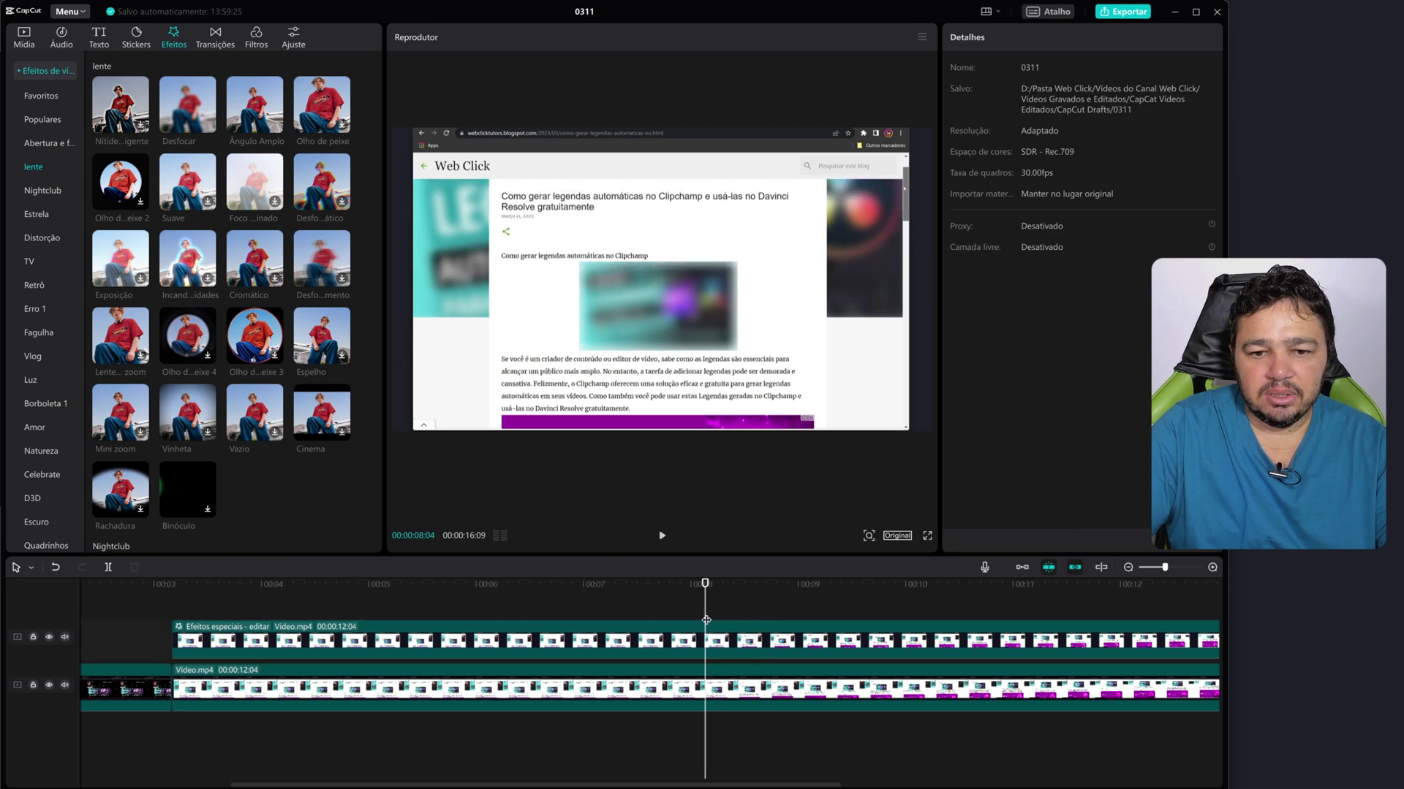
pyautogui.press('space')
pyautogui.press('space')
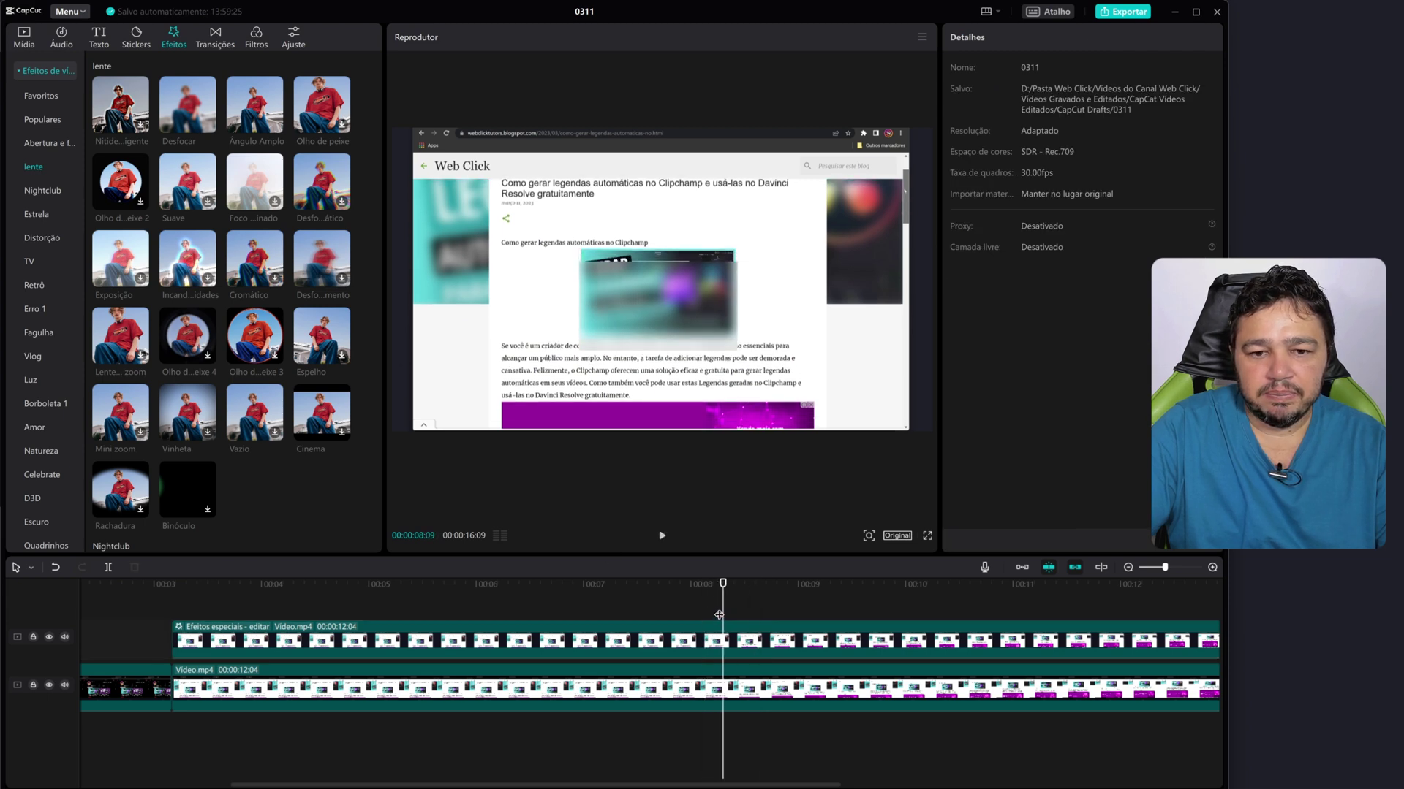
pyautogui.click(718, 615)
pyautogui.click(719, 637)
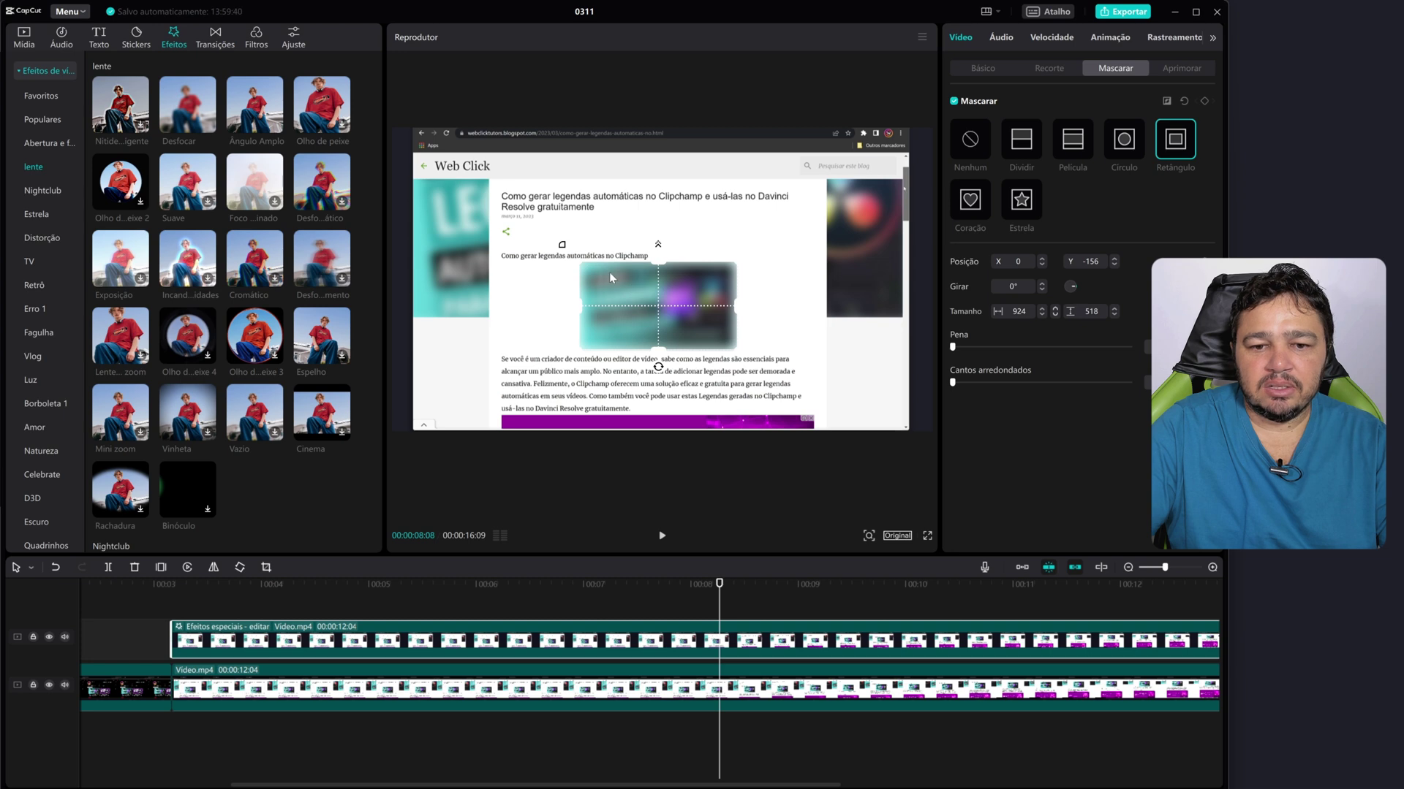
pyautogui.click(981, 68)
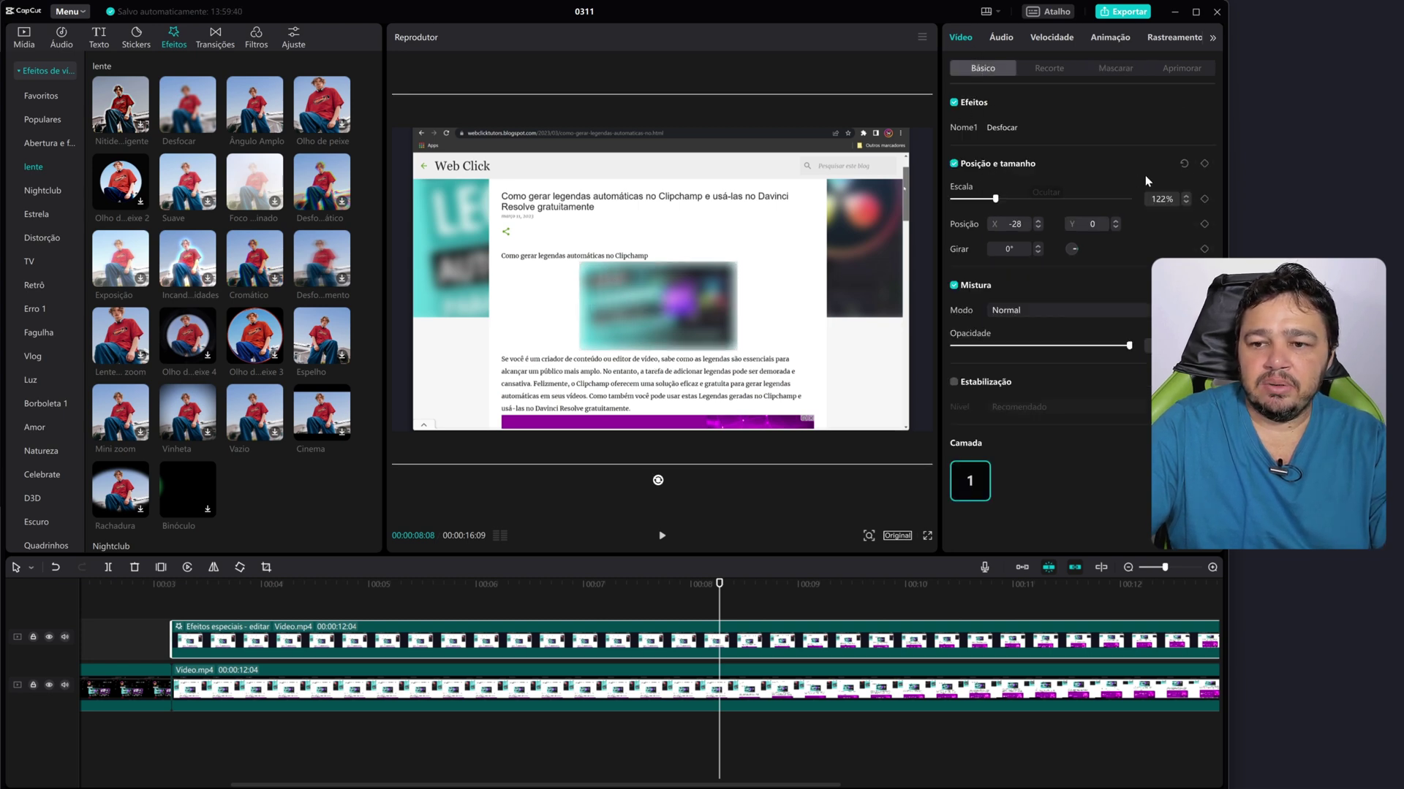
pyautogui.click(1204, 164)
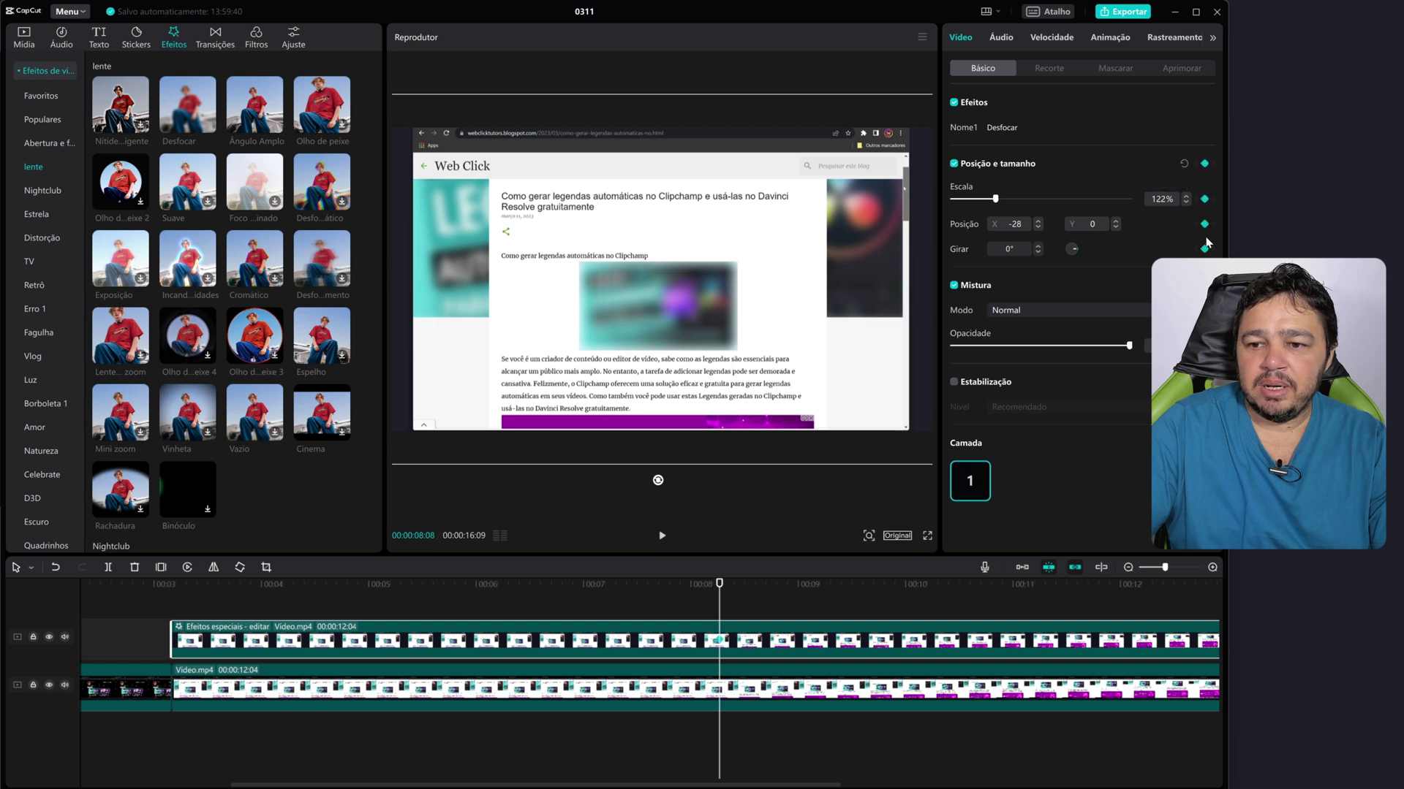
# - Add a second Posição e tamanho keyframe to the blurred upper clip at 00:00:08:23 and select that keyframe
pyautogui.click(723, 640)
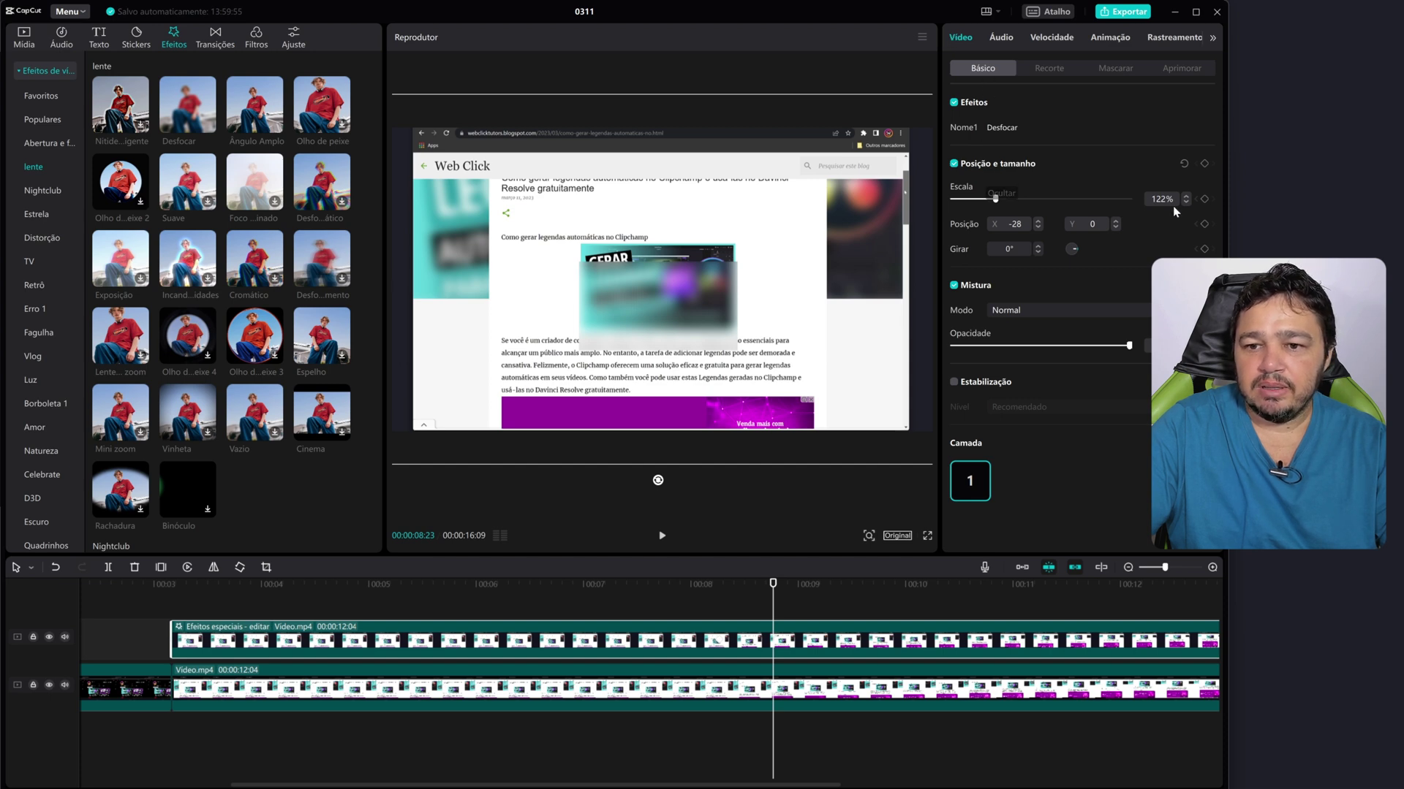
pyautogui.click(1204, 163)
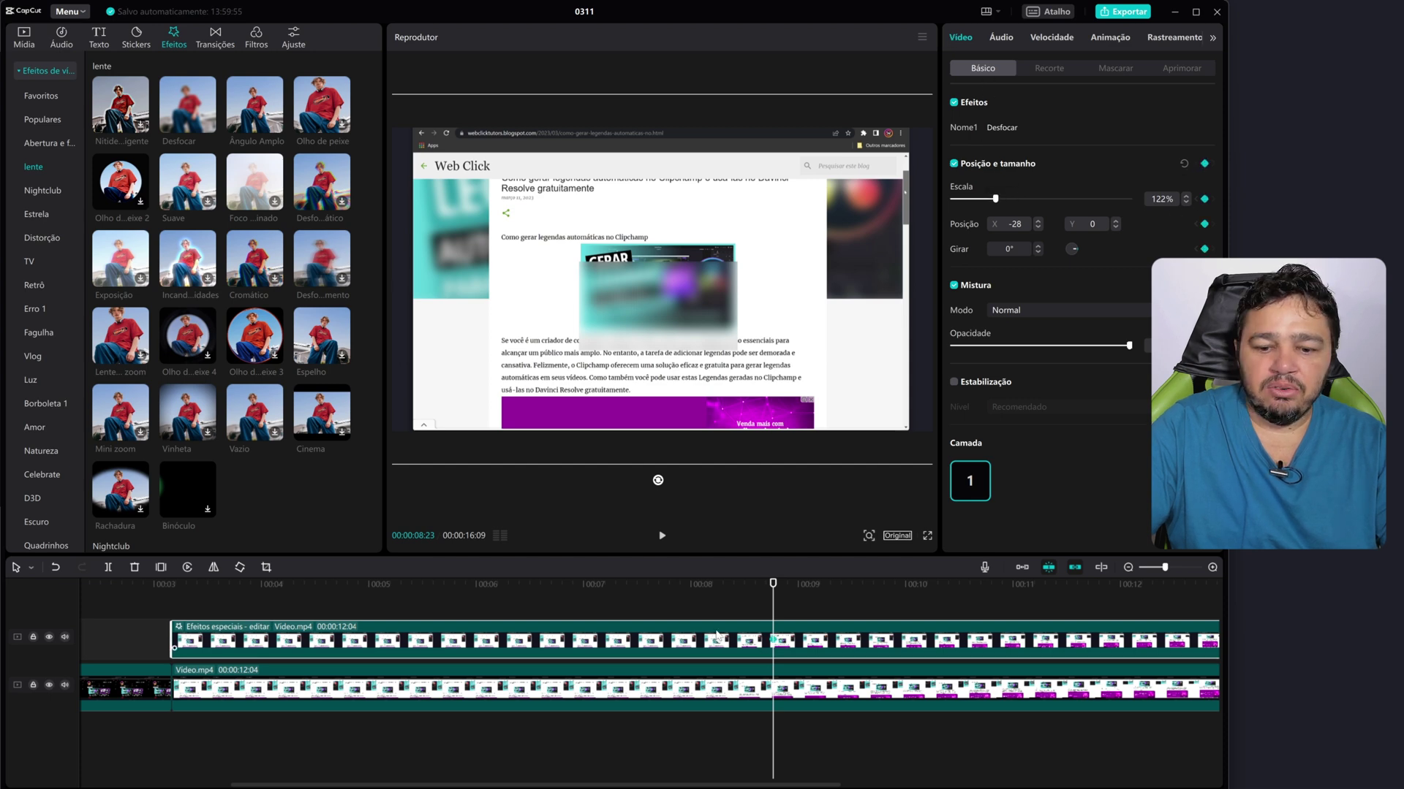
pyautogui.click(759, 602)
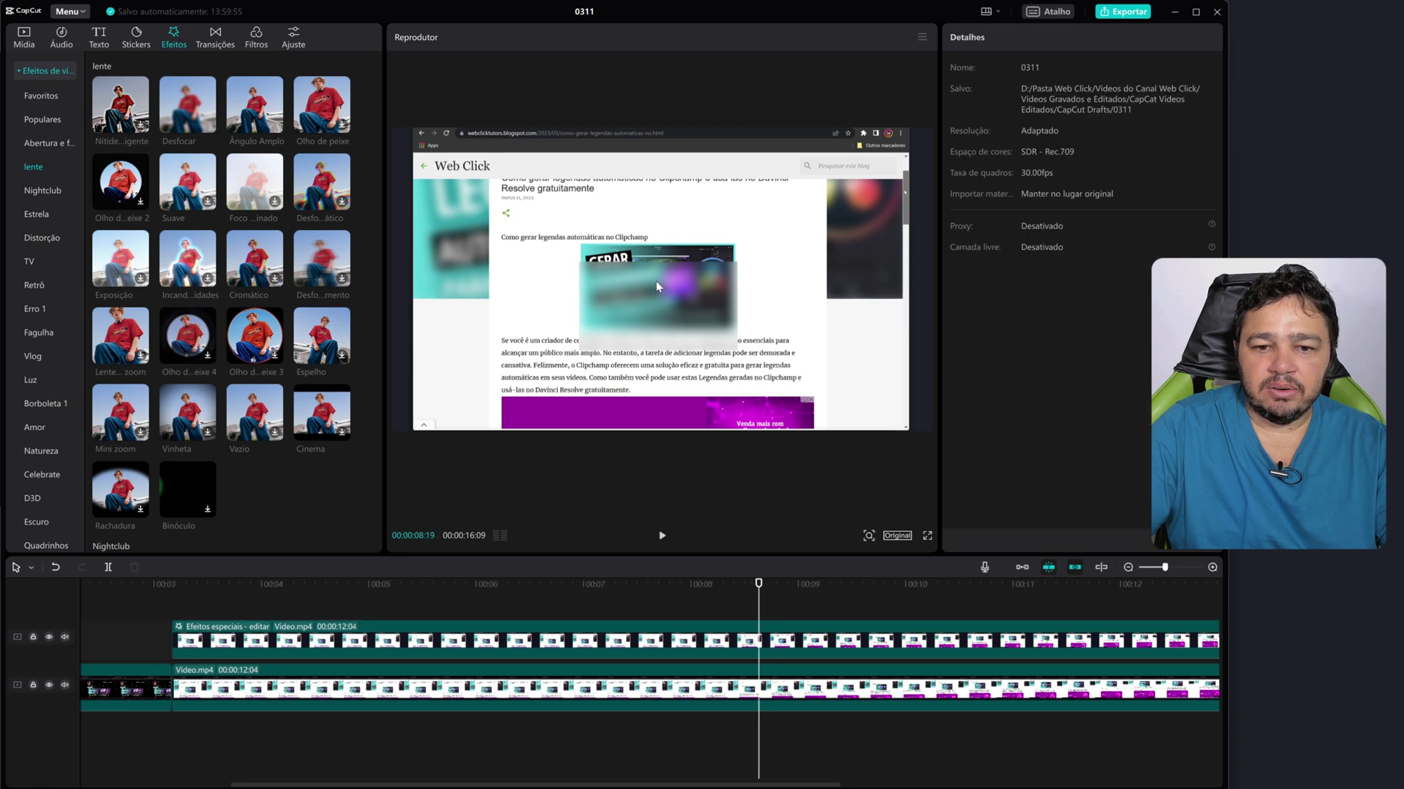
pyautogui.click(772, 646)
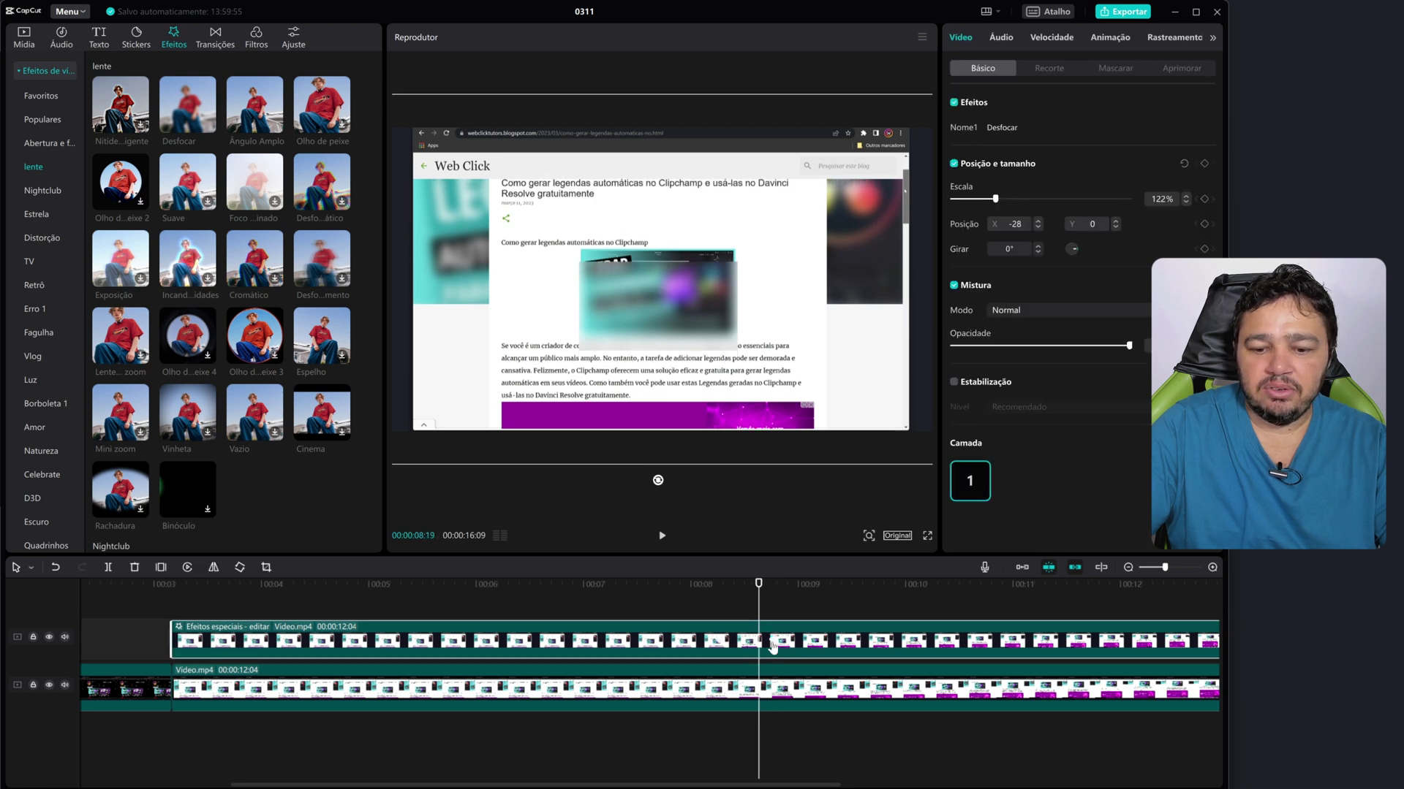
pyautogui.click(773, 641)
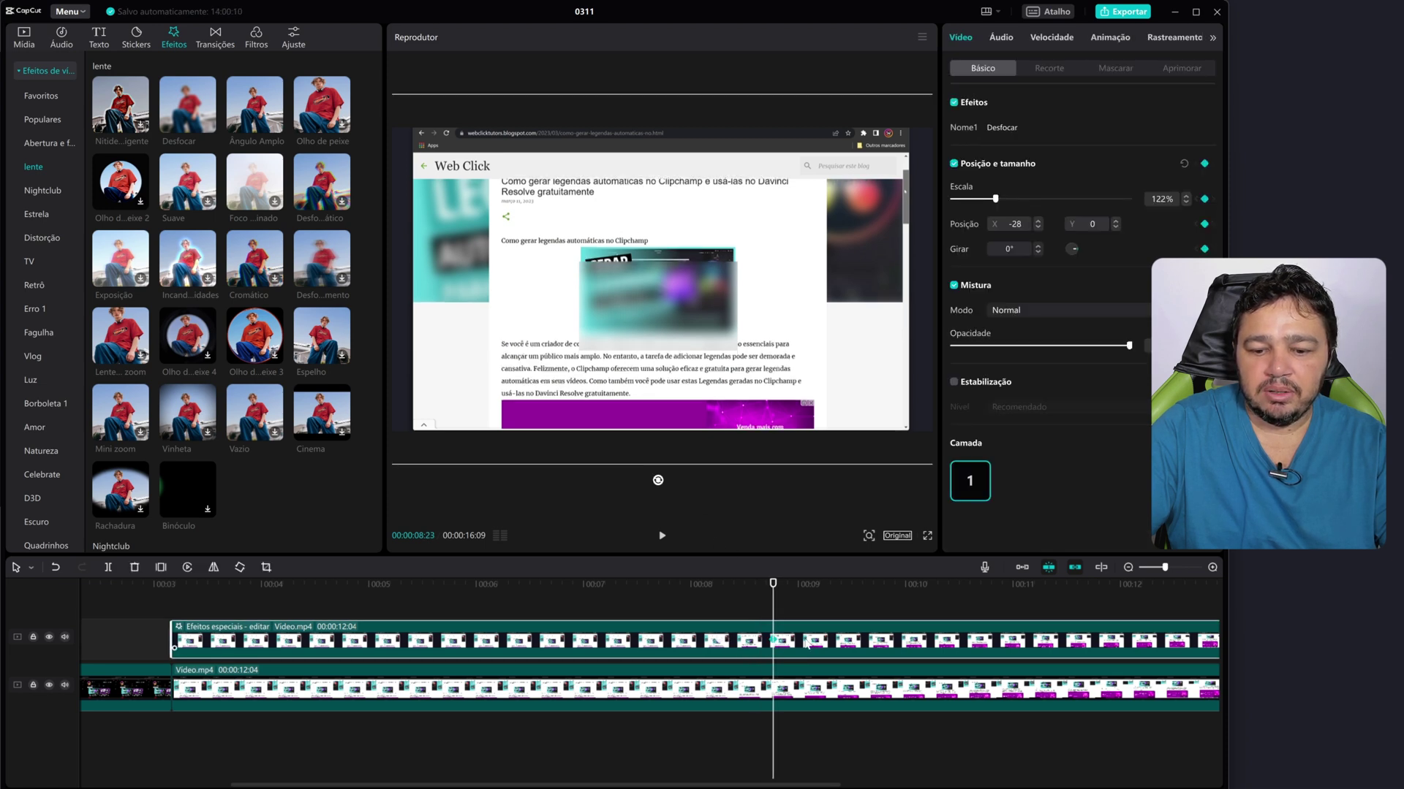
# - Move the blurred clip to about X -34, Y 115 at 00:00:08:23, and keyframe it at 00:00:09:18 with about X -25, Y 262
pyautogui.moveTo(648, 306); pyautogui.dragTo(652, 291)
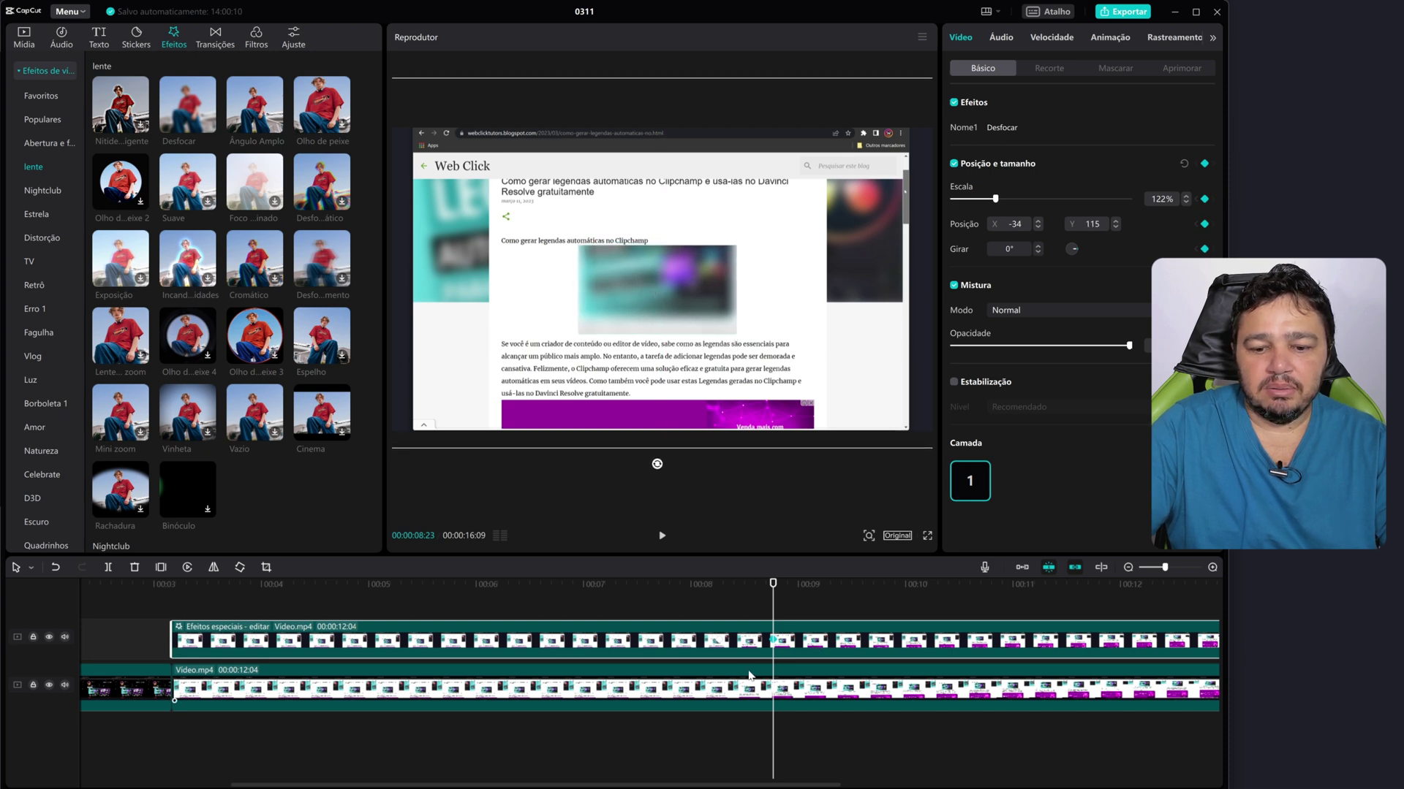
pyautogui.press('space')
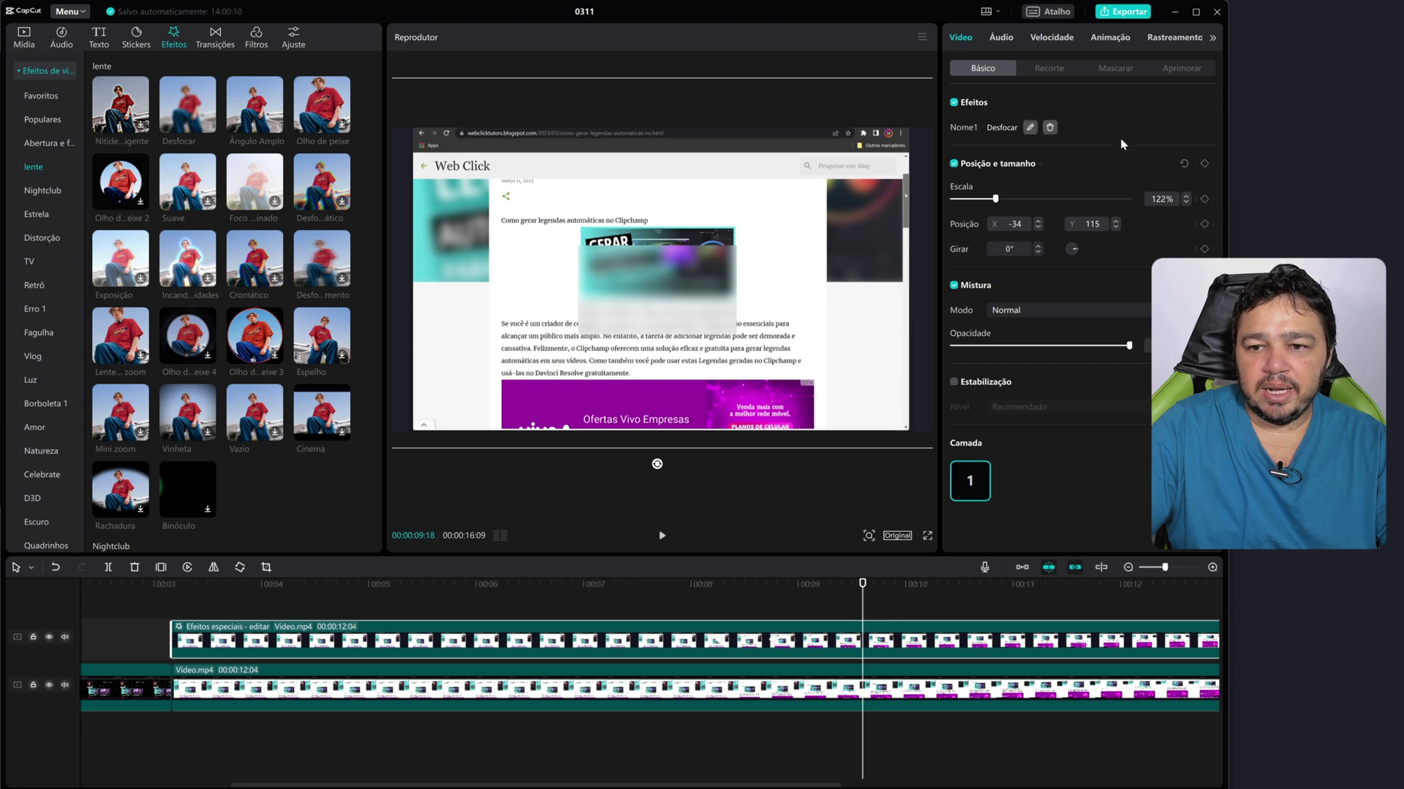
pyautogui.click(1205, 163)
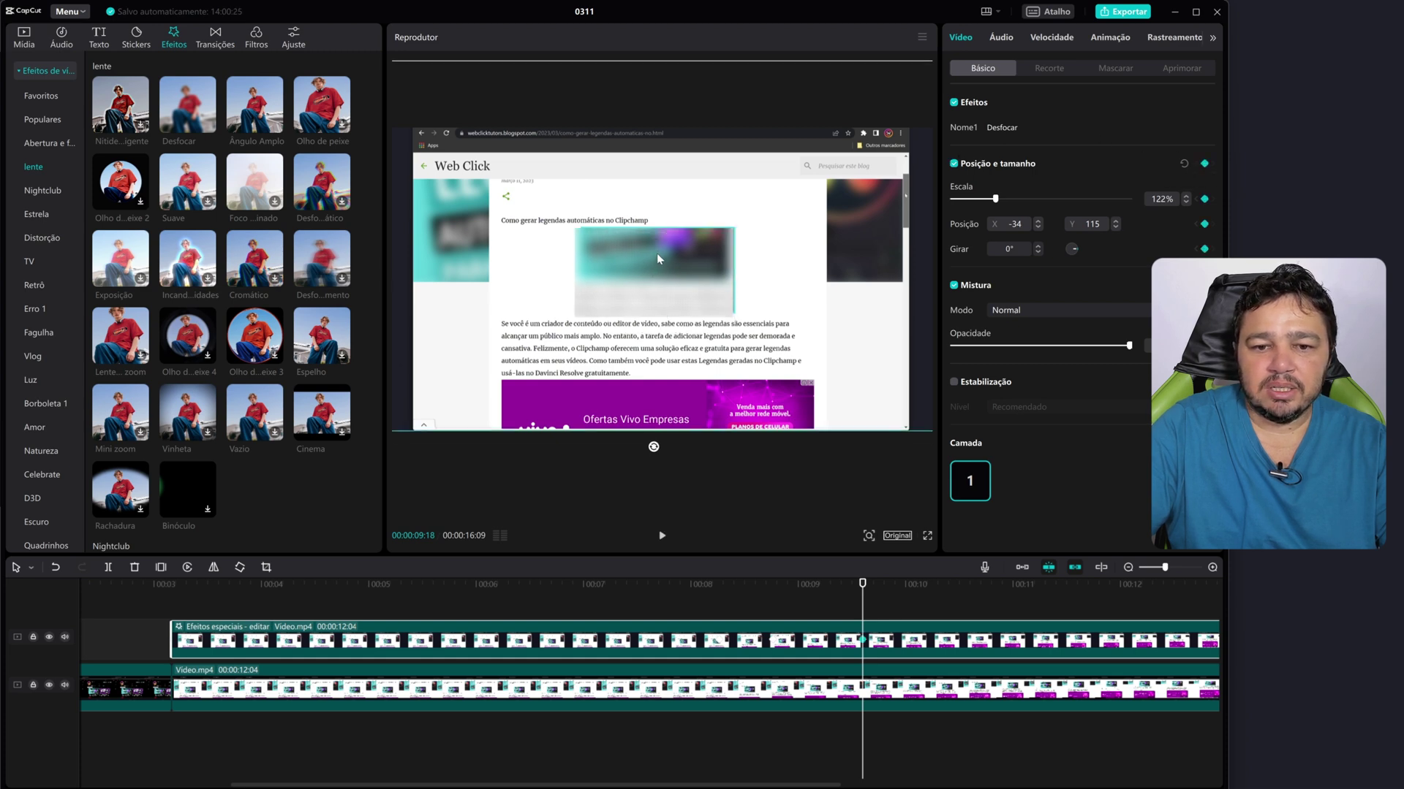
pyautogui.moveTo(663, 257); pyautogui.dragTo(662, 256)
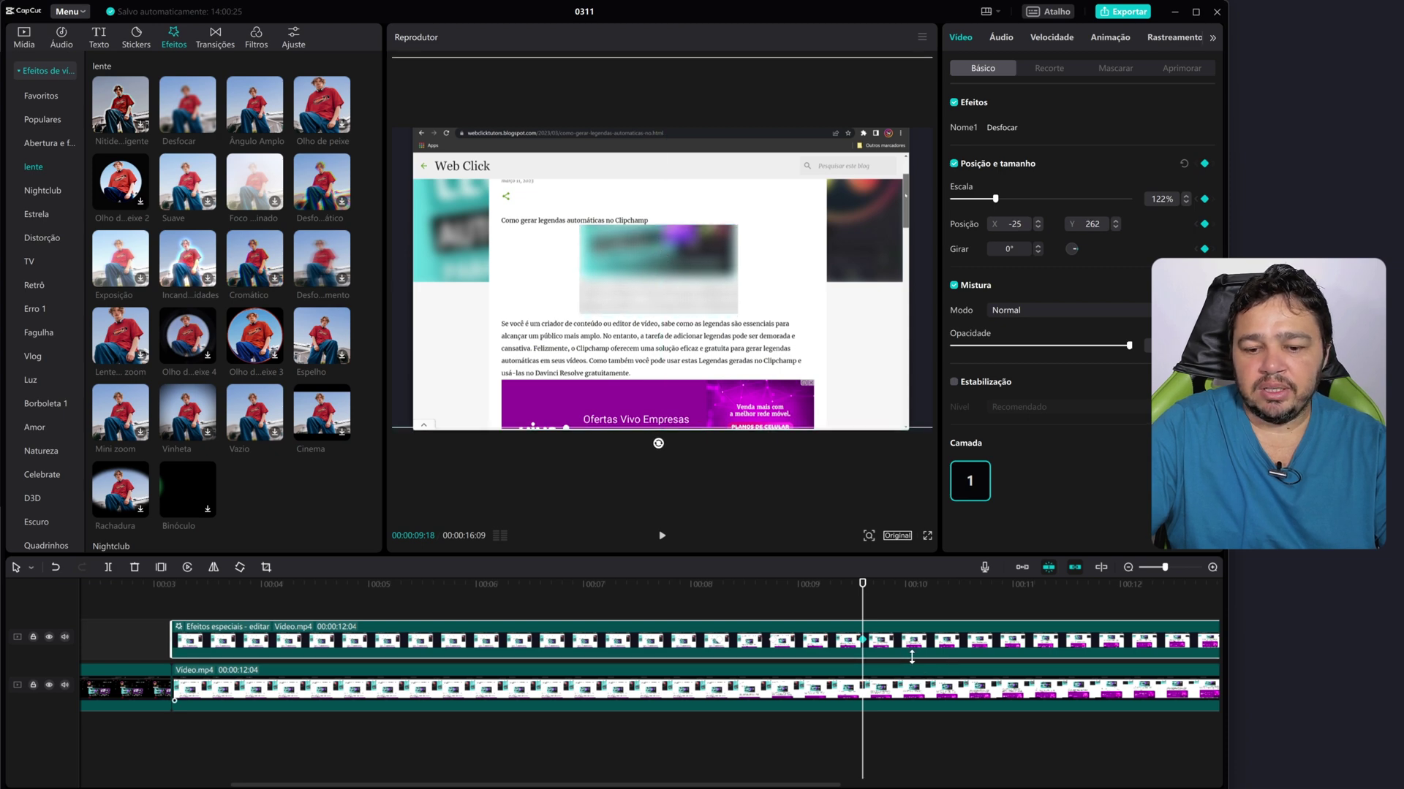
# - Add a Posição e tamanho keyframe at 00:00:10:12 and move the blur over the thumbnail, about X -37, Y 405
pyautogui.press('space')
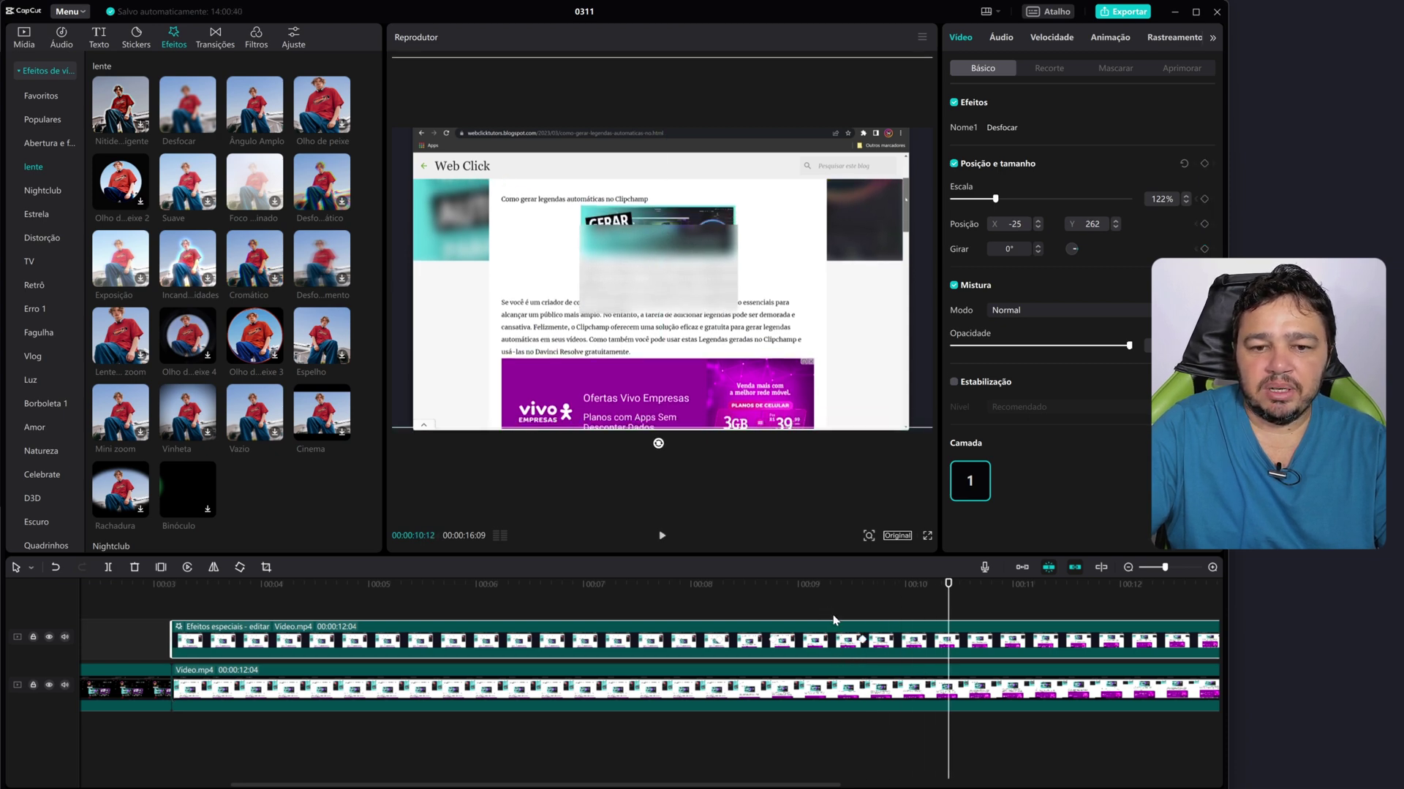
pyautogui.click(1204, 164)
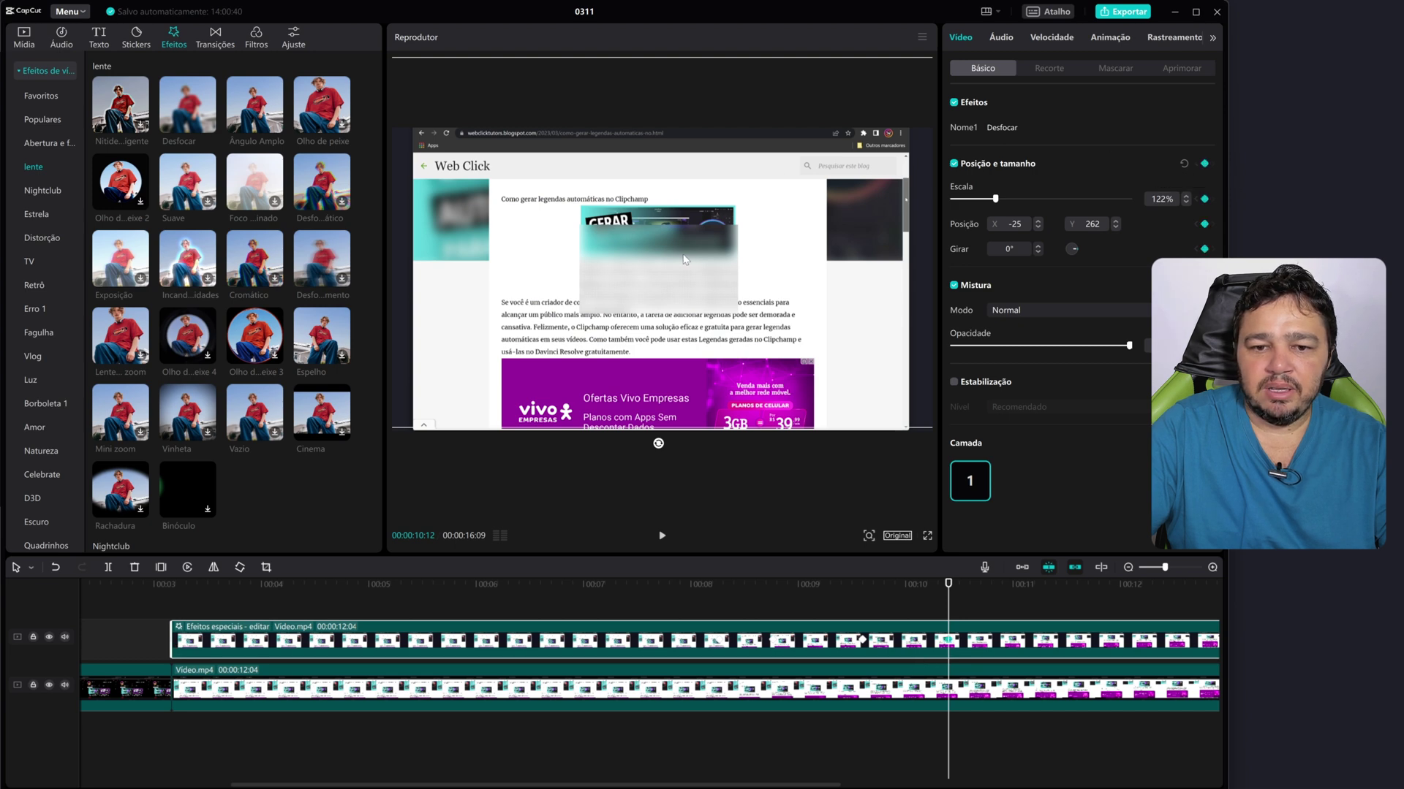
pyautogui.moveTo(685, 260); pyautogui.dragTo(683, 238)
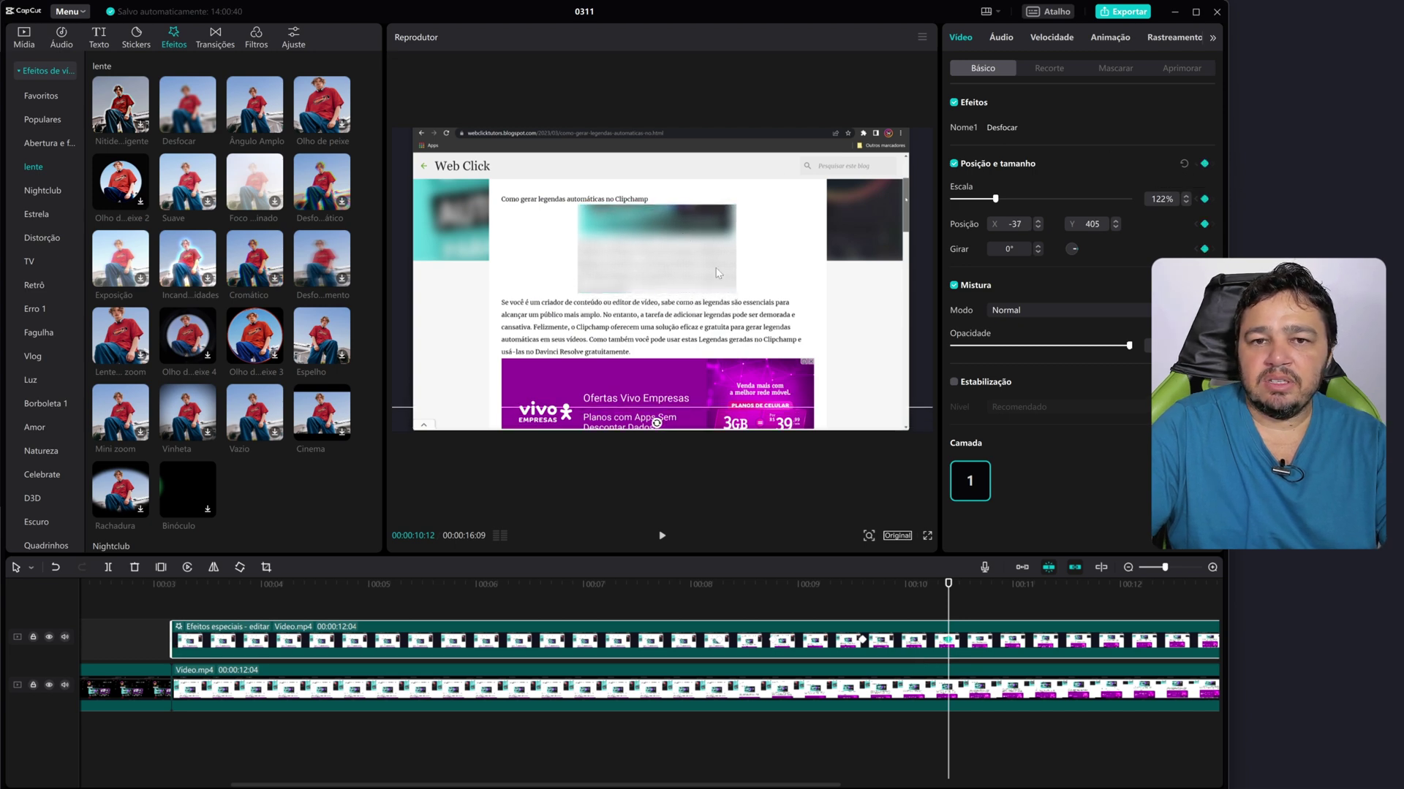
# - Add a Posição e tamanho keyframe at 00:00:11:02 and move the blur up to about X -31, Y 514
pyautogui.hscroll(10, 649, 680)
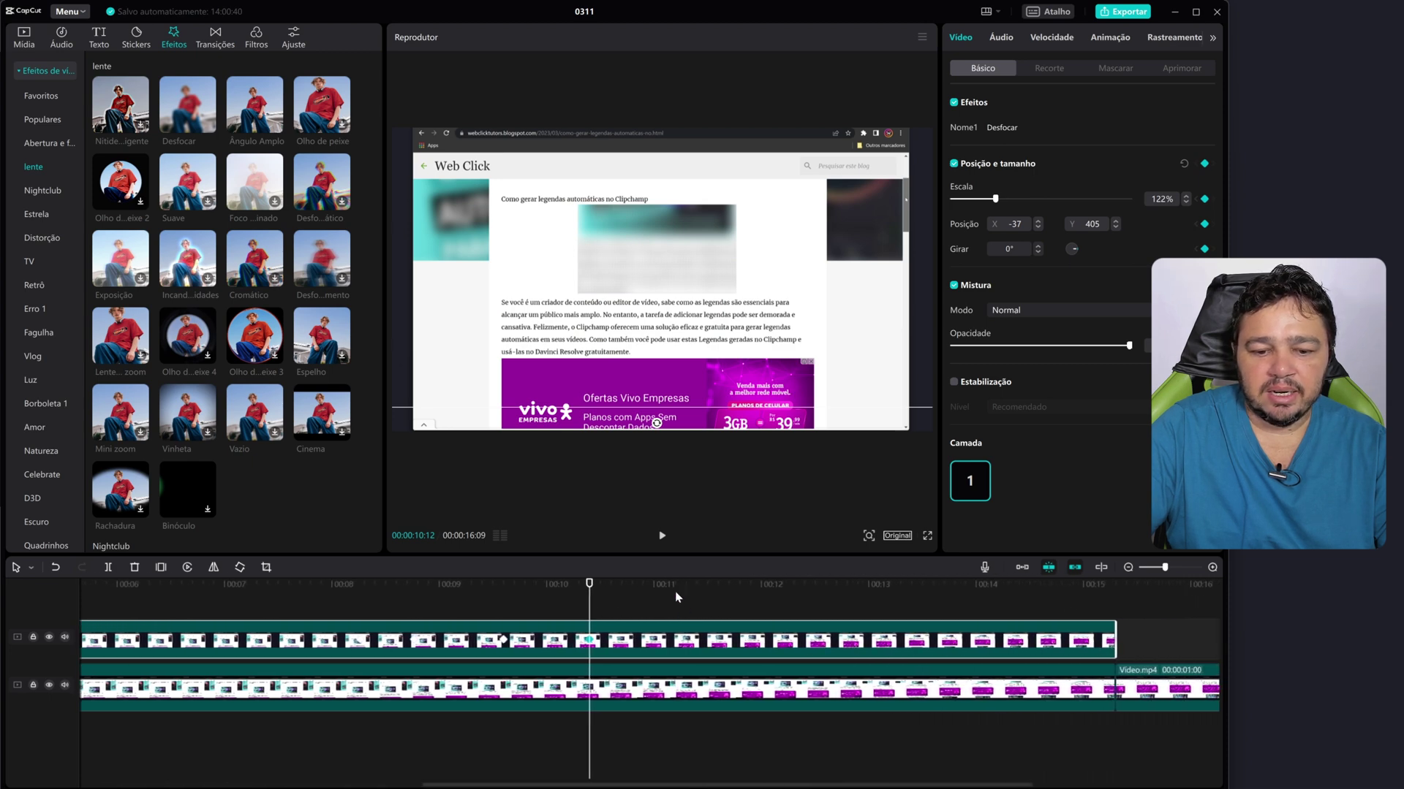
pyautogui.press('Right')
pyautogui.press('Right')
pyautogui.press('Right')
pyautogui.press('Right')
pyautogui.press('Right')
pyautogui.press('Right')
pyautogui.press('Right')
pyautogui.press('Right')
pyautogui.press('Right')
pyautogui.press('Right')
pyautogui.press('Right')
pyautogui.press('Right')
pyautogui.press('Right')
pyautogui.press('Right')
pyautogui.press('Right')
pyautogui.press('Right')
pyautogui.press('Right')
pyautogui.press('Right')
pyautogui.press('Right')
pyautogui.press('Right')
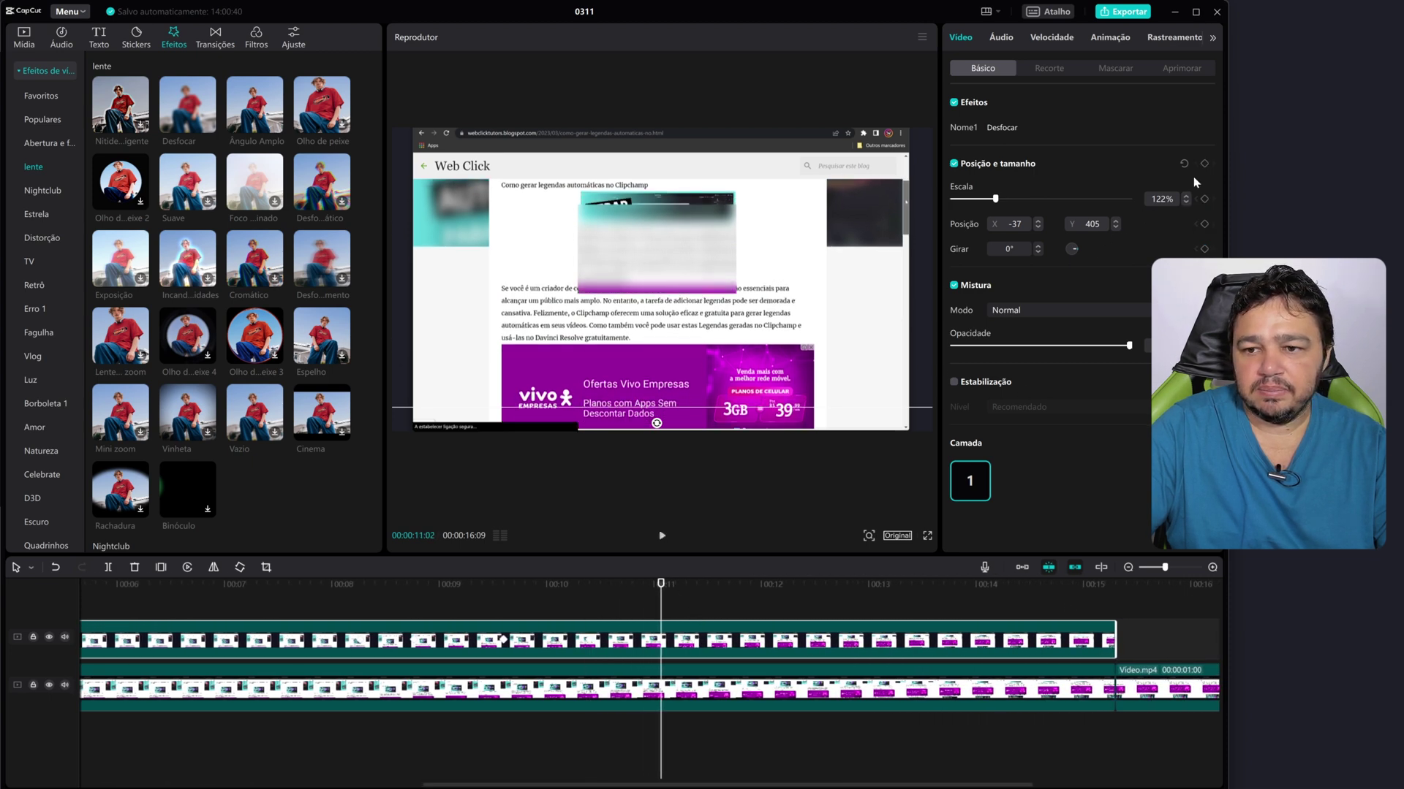
pyautogui.click(1204, 163)
pyautogui.moveTo(676, 230); pyautogui.dragTo(677, 237)
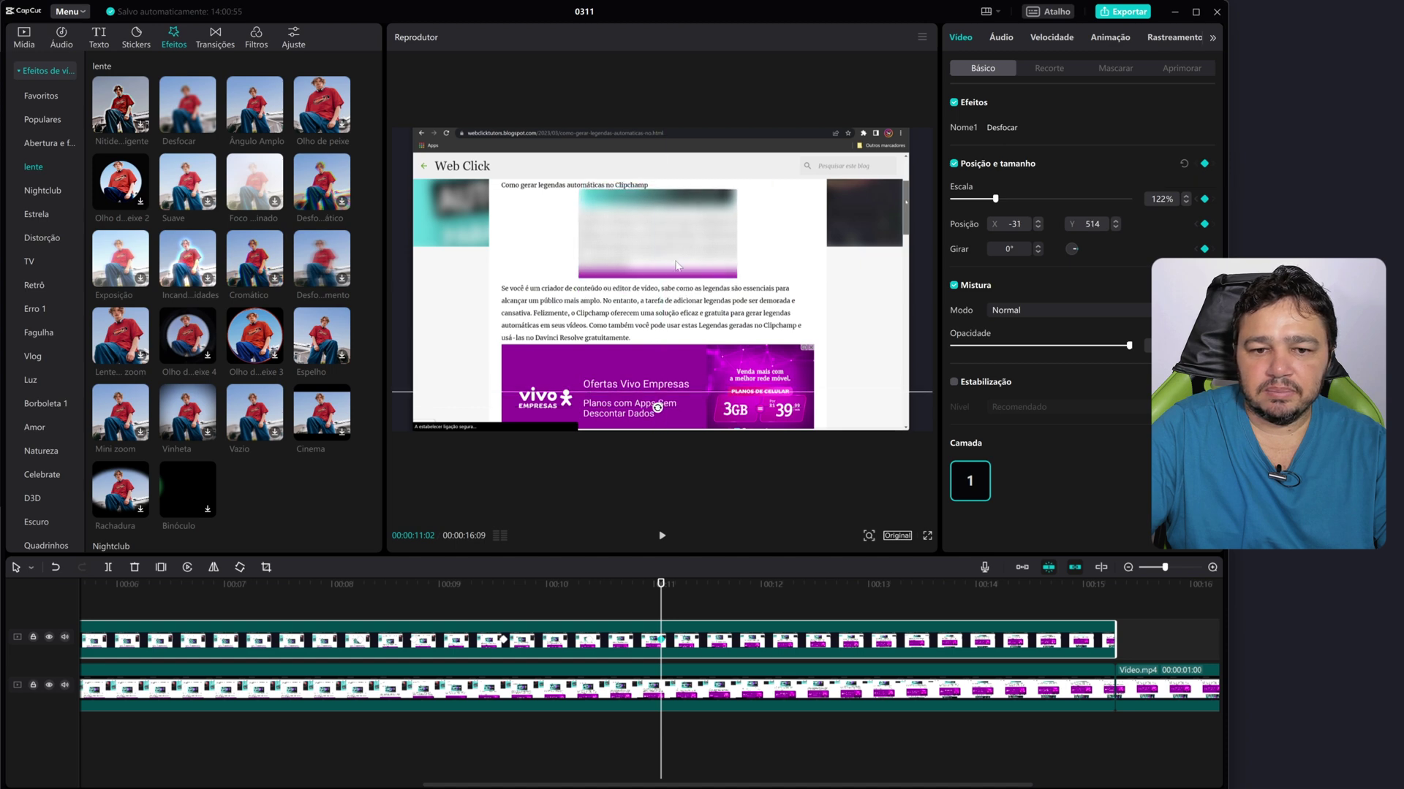
# - Add a Posição e tamanho keyframe at 00:00:11:24 and move the blur up to about X -25, Y 589
pyautogui.press('Right')
pyautogui.press('Right')
pyautogui.press('Right')
pyautogui.press('Right')
pyautogui.press('Right')
pyautogui.press('Right')
pyautogui.press('Right')
pyautogui.press('Right')
pyautogui.press('Right')
pyautogui.press('Right')
pyautogui.press('Right')
pyautogui.press('Right')
pyautogui.press('Right')
pyautogui.press('Right')
pyautogui.press('Right')
pyautogui.press('Right')
pyautogui.press('Right')
pyautogui.press('Right')
pyautogui.press('Right')
pyautogui.press('Right')
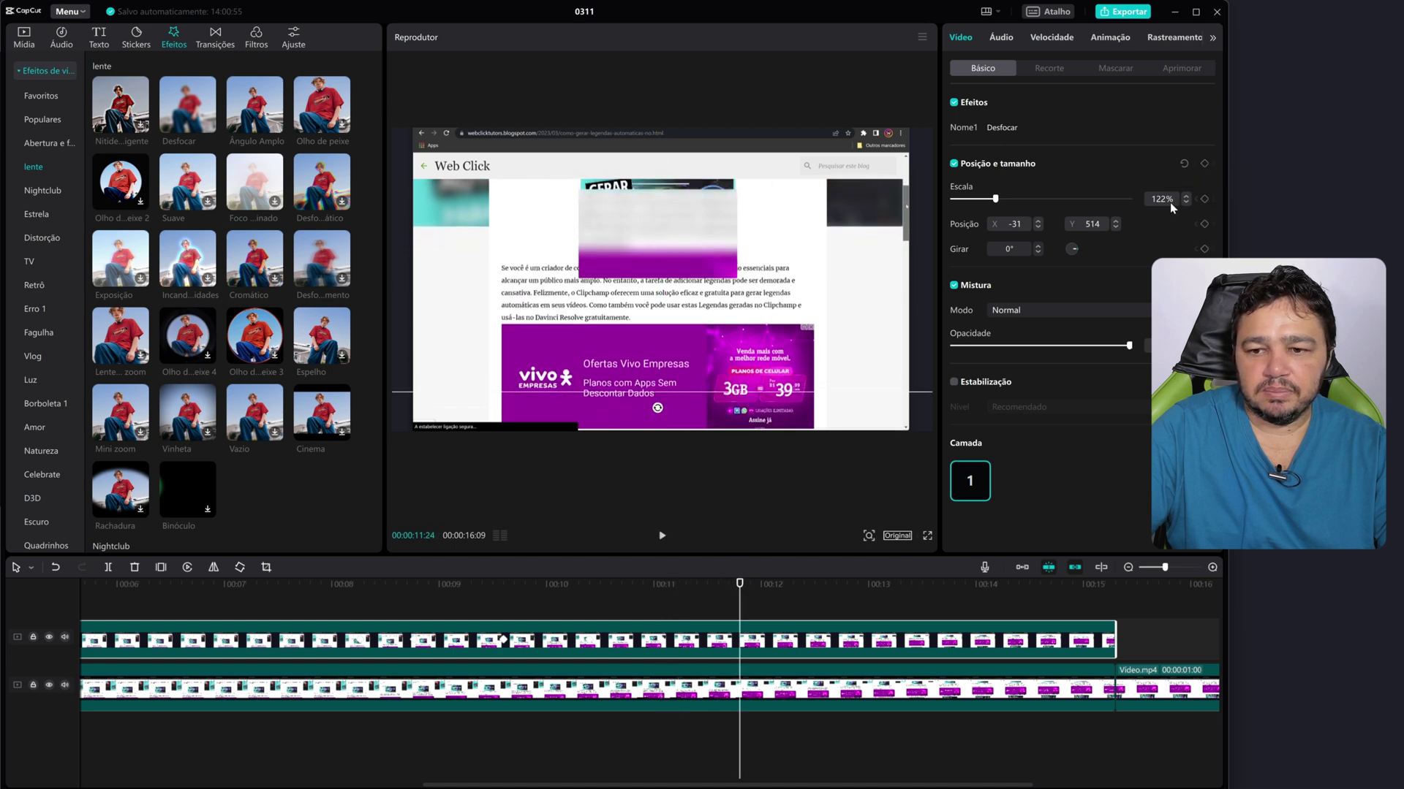
pyautogui.click(1204, 163)
pyautogui.moveTo(639, 237); pyautogui.dragTo(636, 221)
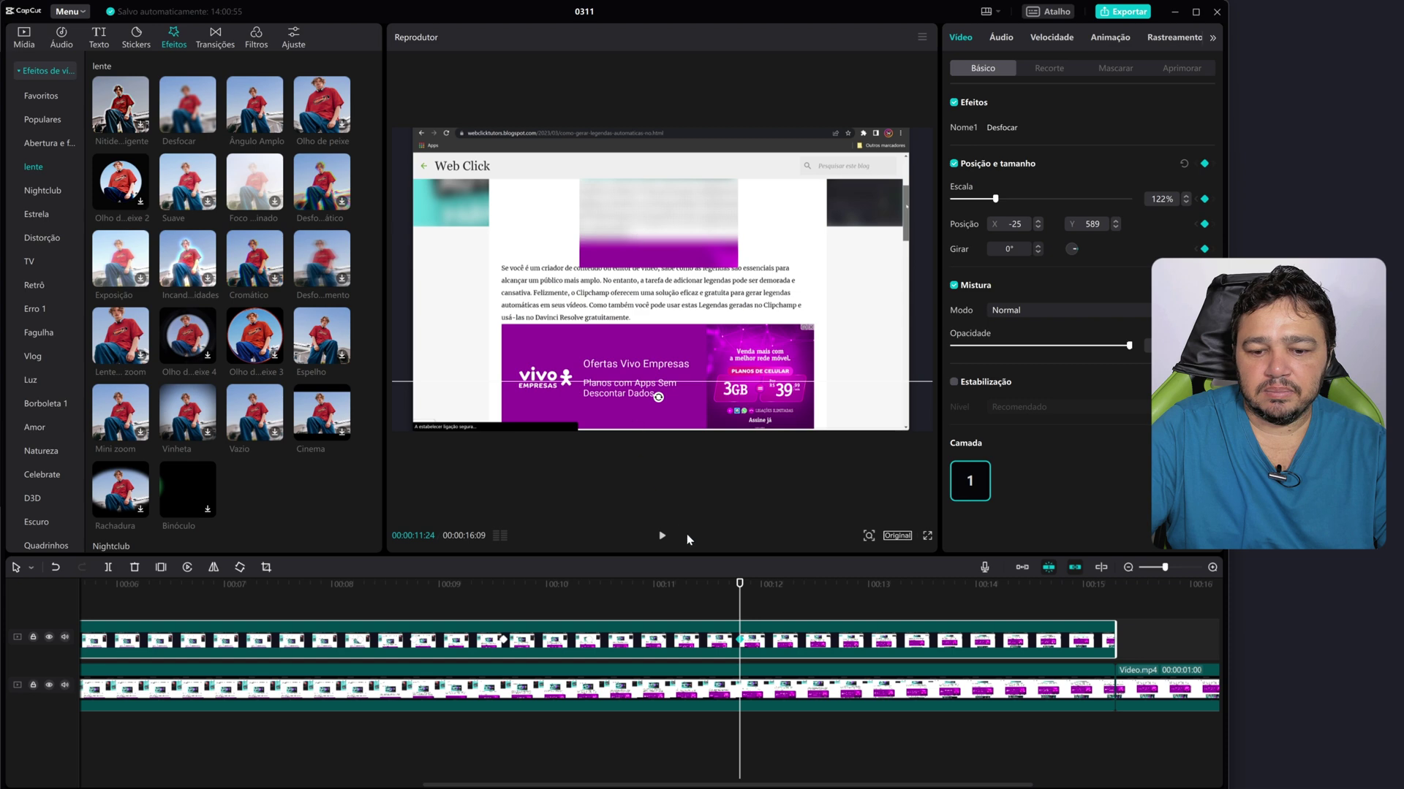
# - Play back the blurred clip's final part from about 00:00:11:09 to check how the blur follows the scrolling thumbnail
pyautogui.press('space')
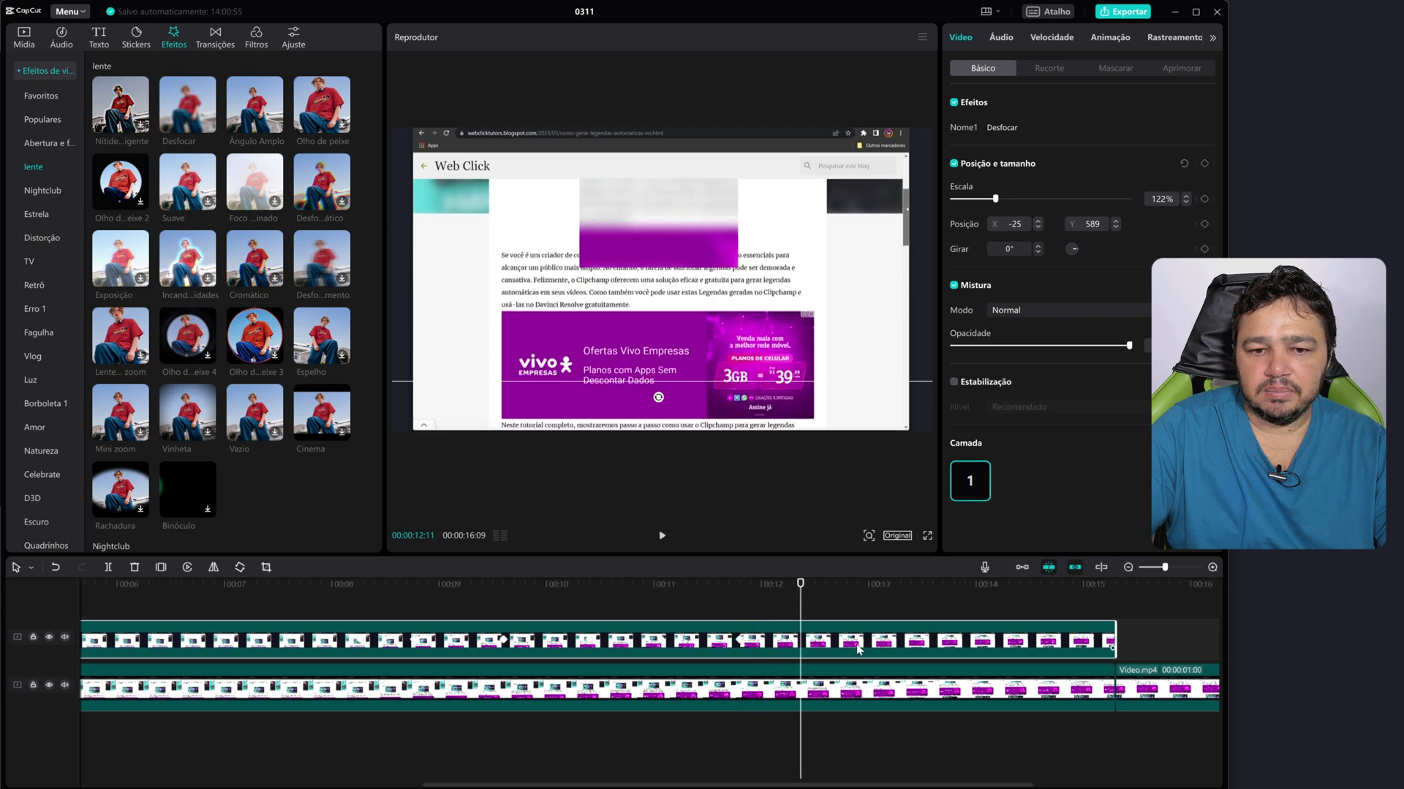
pyautogui.click(688, 614)
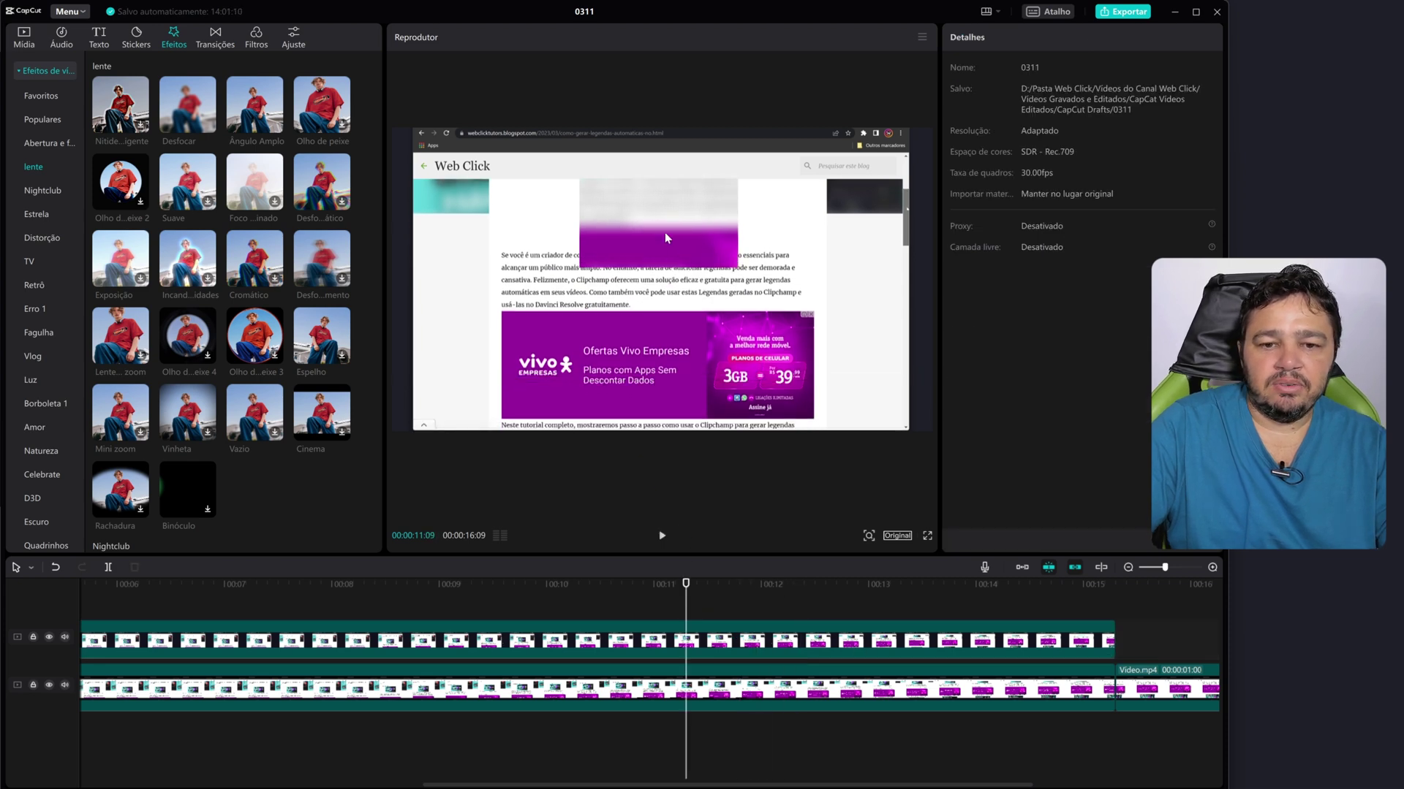
pyautogui.press('space')
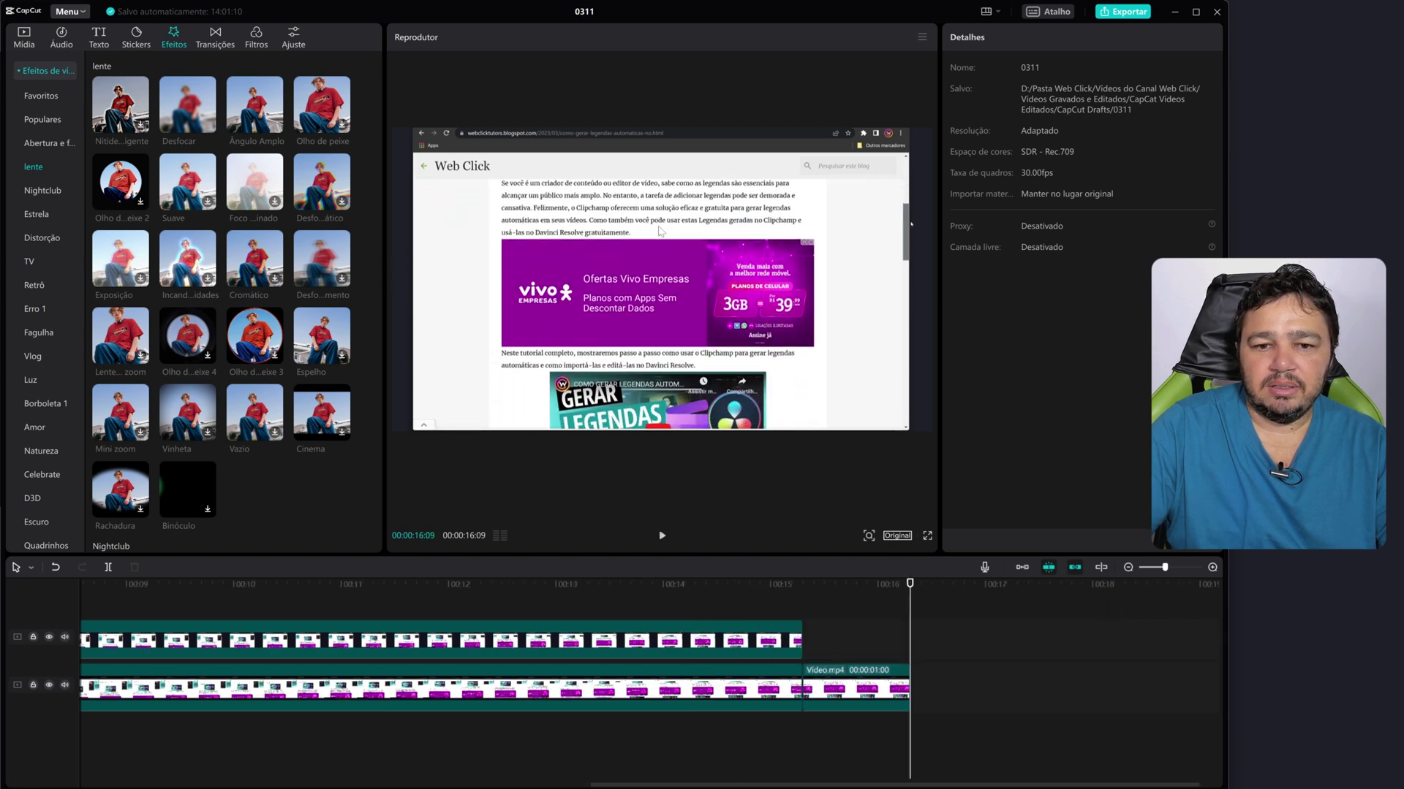
pyautogui.click(480, 614)
pyautogui.press('space')
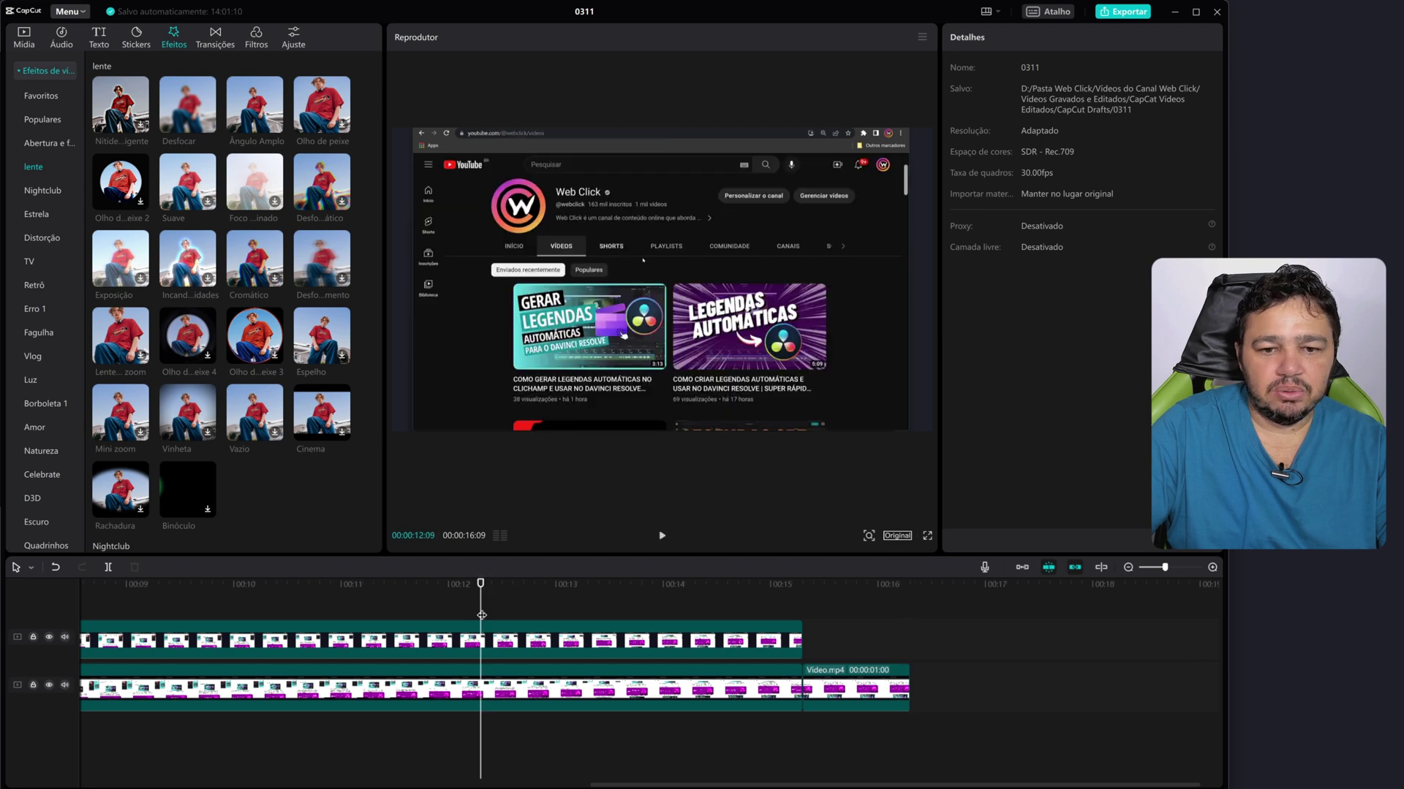
pyautogui.press('space')
# - Trim the end of the blurred upper clip to about 00:00:14:06 and play back past its end
pyautogui.moveTo(801, 634); pyautogui.dragTo(684, 633)
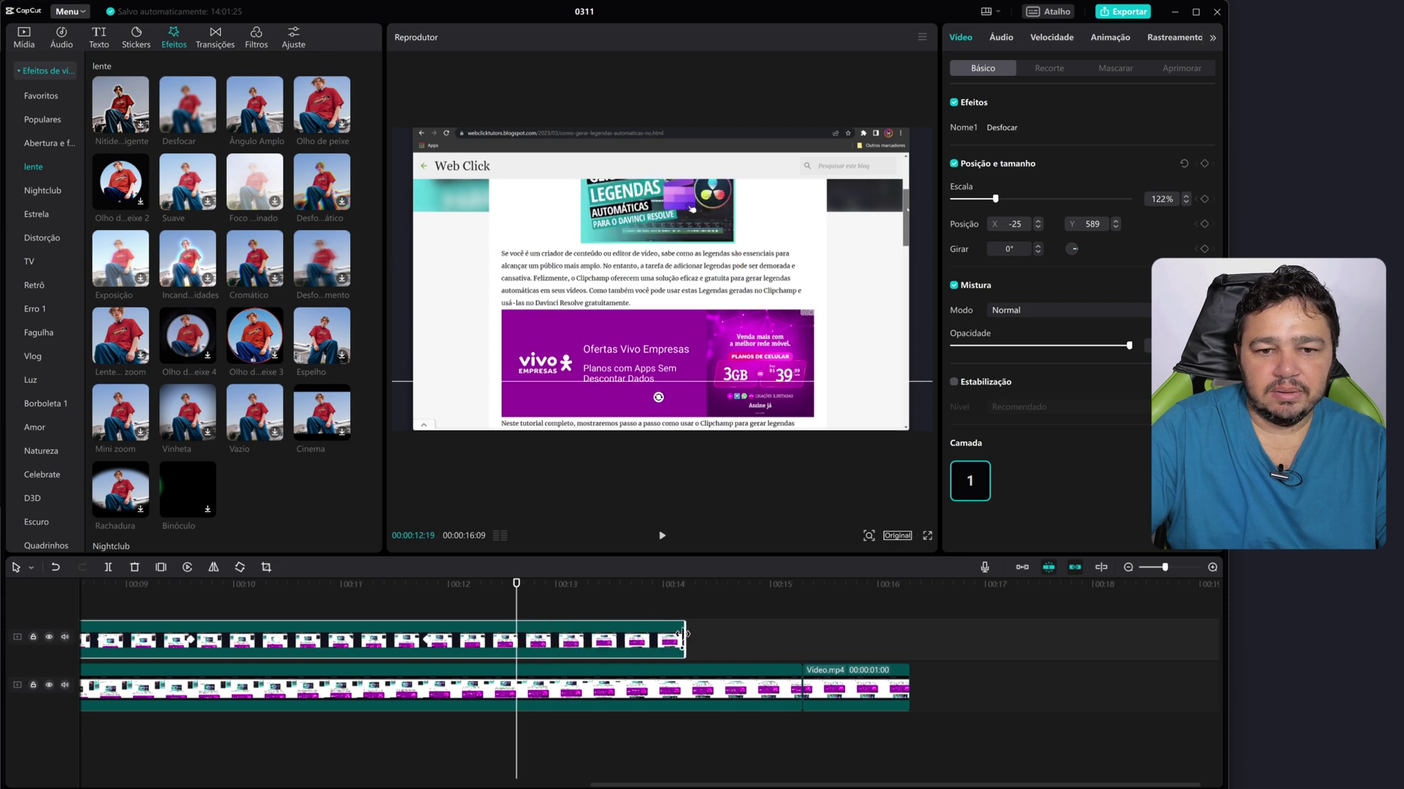
pyautogui.press('space')
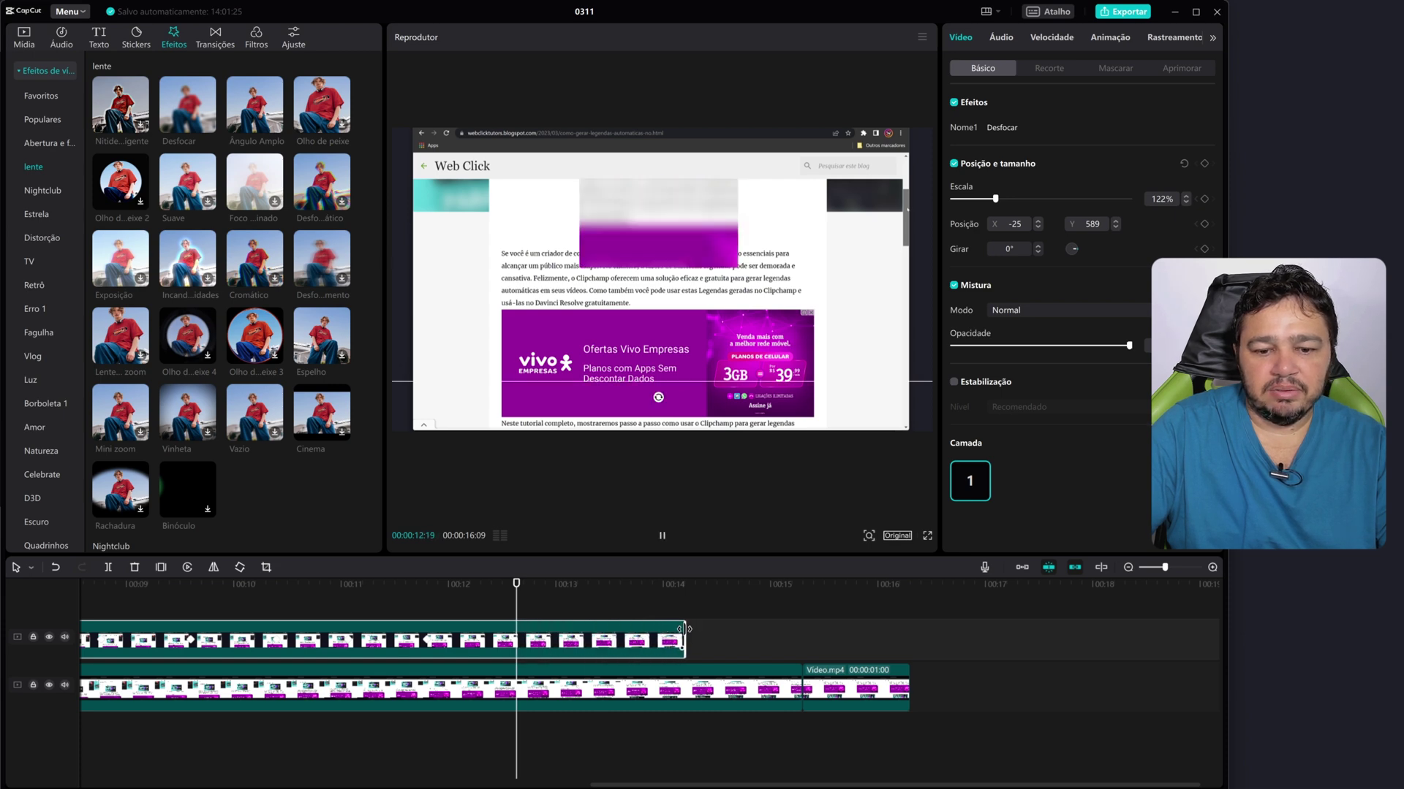
pyautogui.click(554, 611)
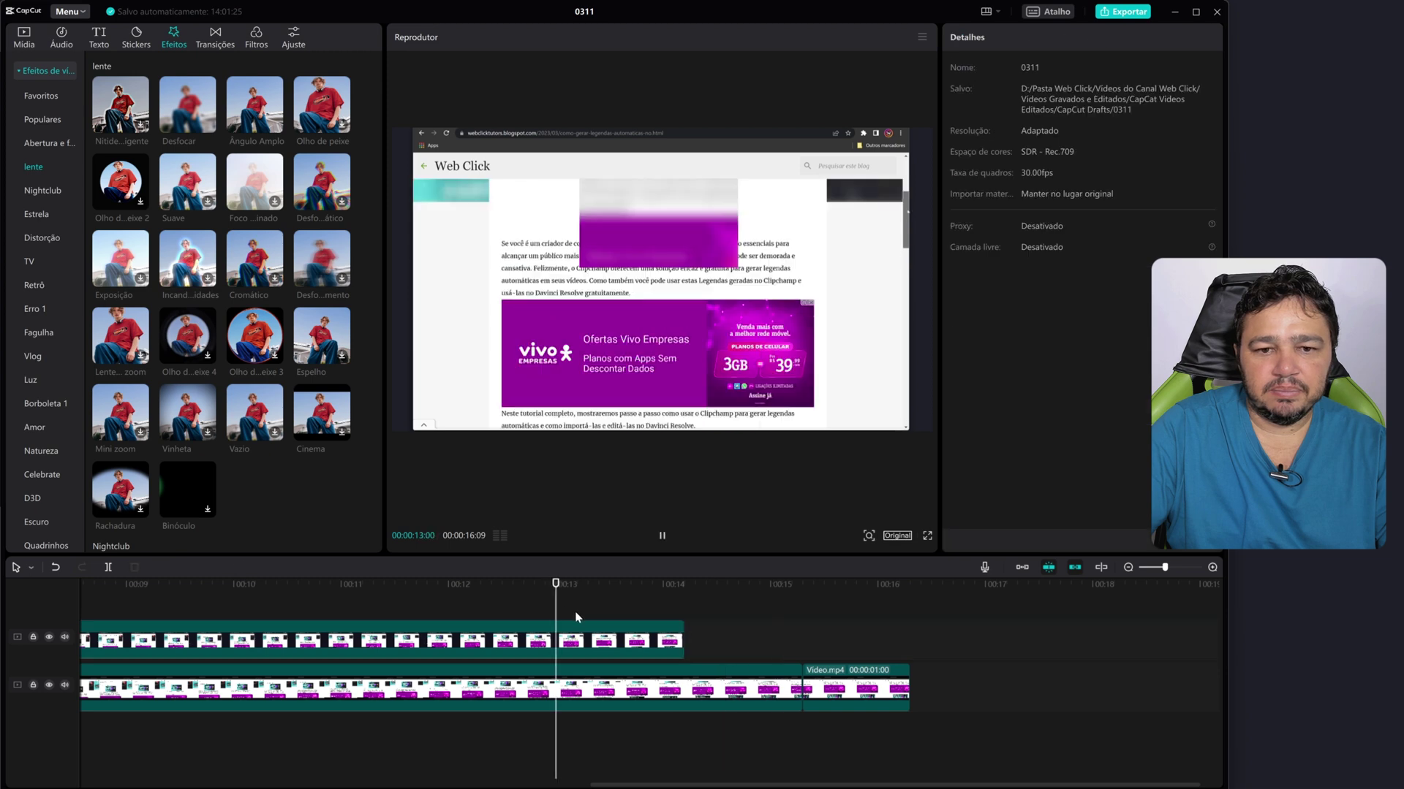
pyautogui.press('space')
pyautogui.press('space')
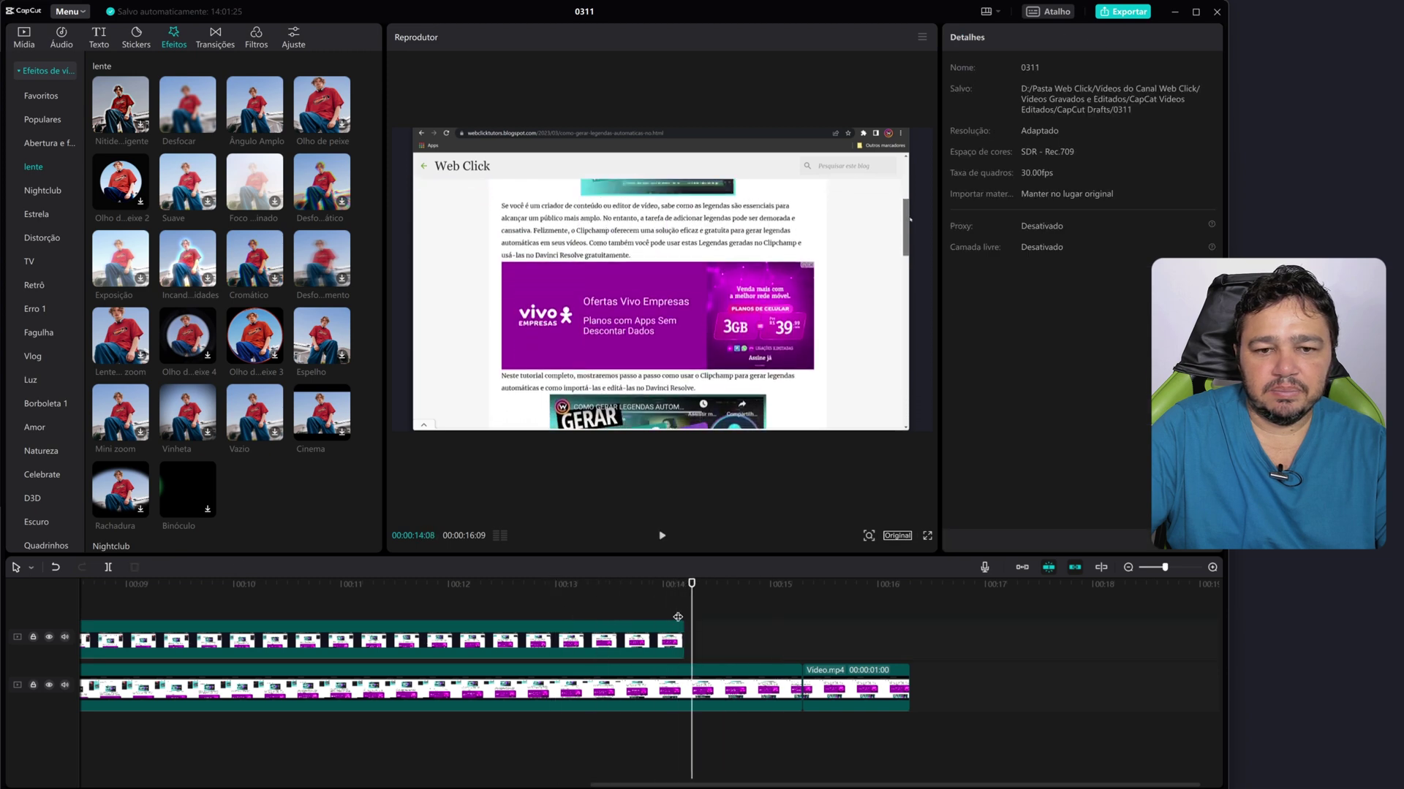
# - Extend the blurred upper clip's end to about 00:00:15:01 and preview the blog-page segment full screen
pyautogui.moveTo(683, 641); pyautogui.dragTo(767, 641)
pyautogui.moveTo(620, 785); pyautogui.dragTo(249, 785)
pyautogui.click(116, 584)
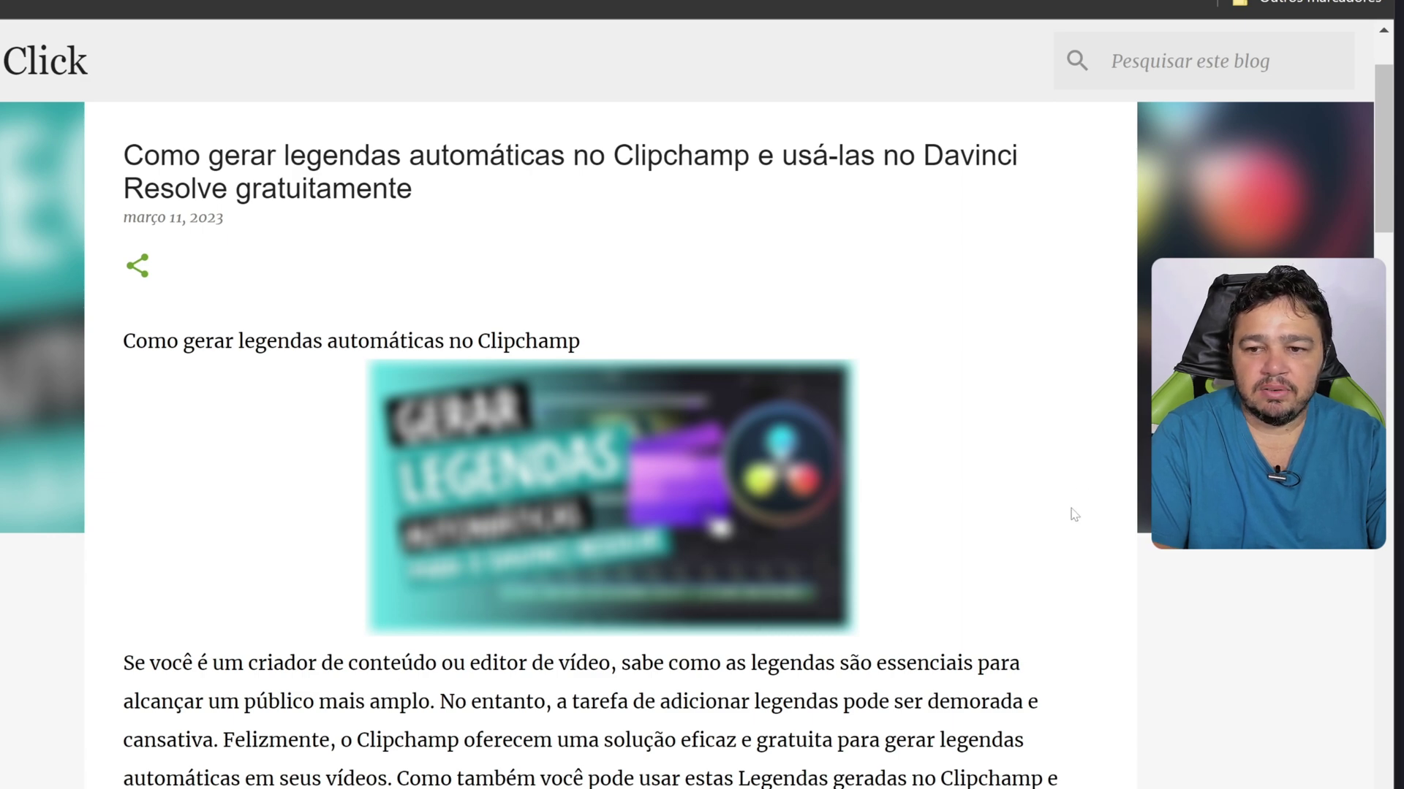
pyautogui.moveTo(1376, 126); pyautogui.dragTo(1399, 240)
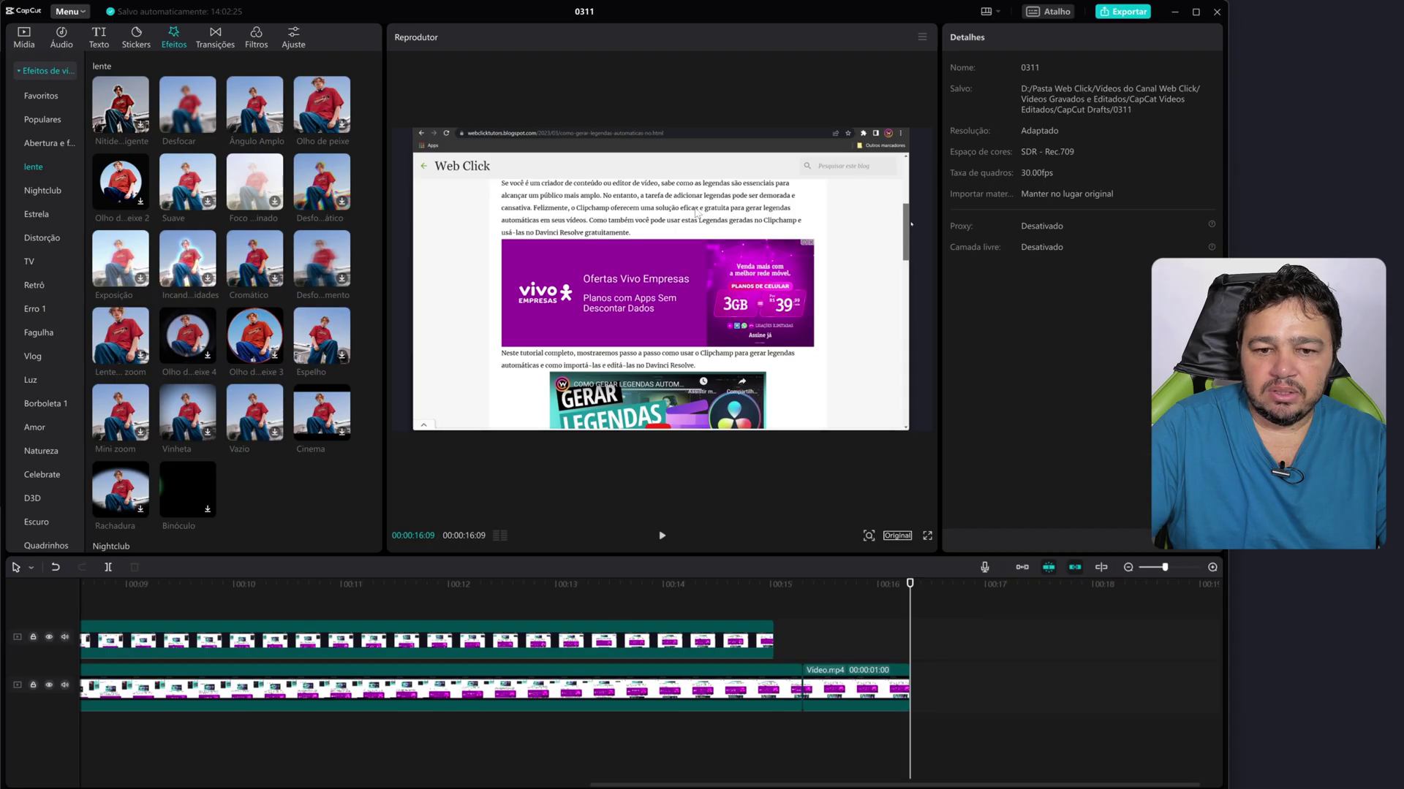
# - Find where the blur starts covering the paragraph below the thumbnail and split the blurred upper clip at 00:00:12:05
pyautogui.click(699, 607)
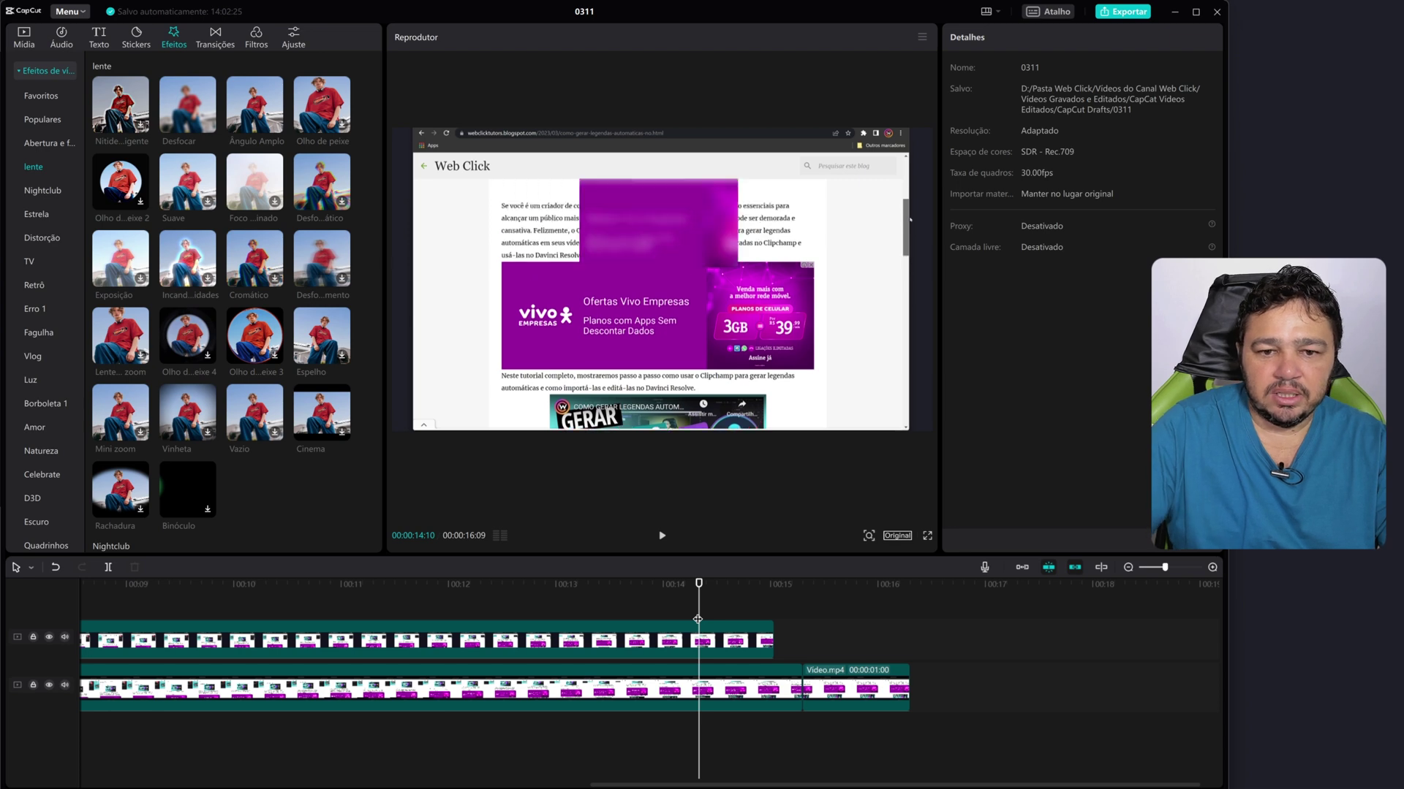
pyautogui.click(485, 609)
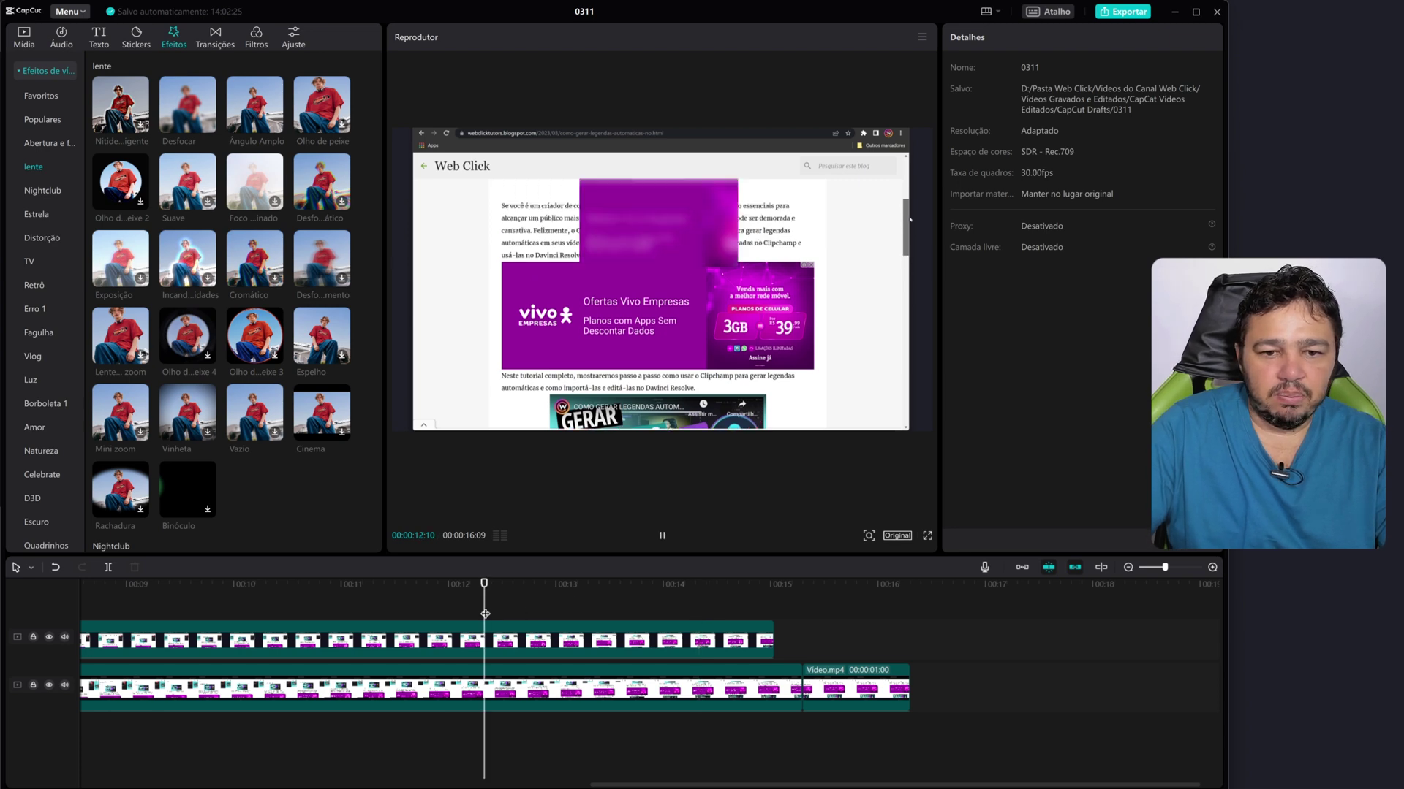
pyautogui.click(374, 612)
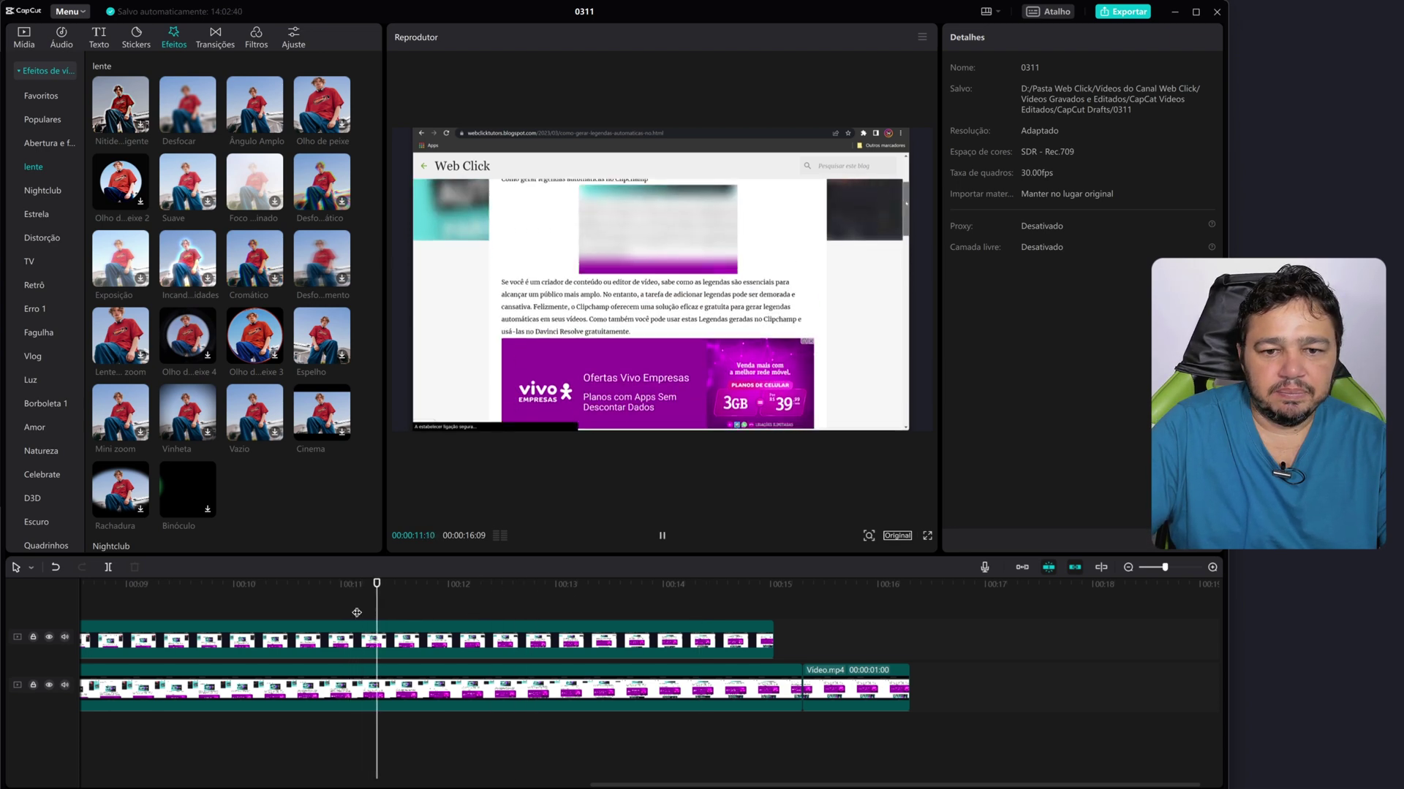
pyautogui.click(475, 630)
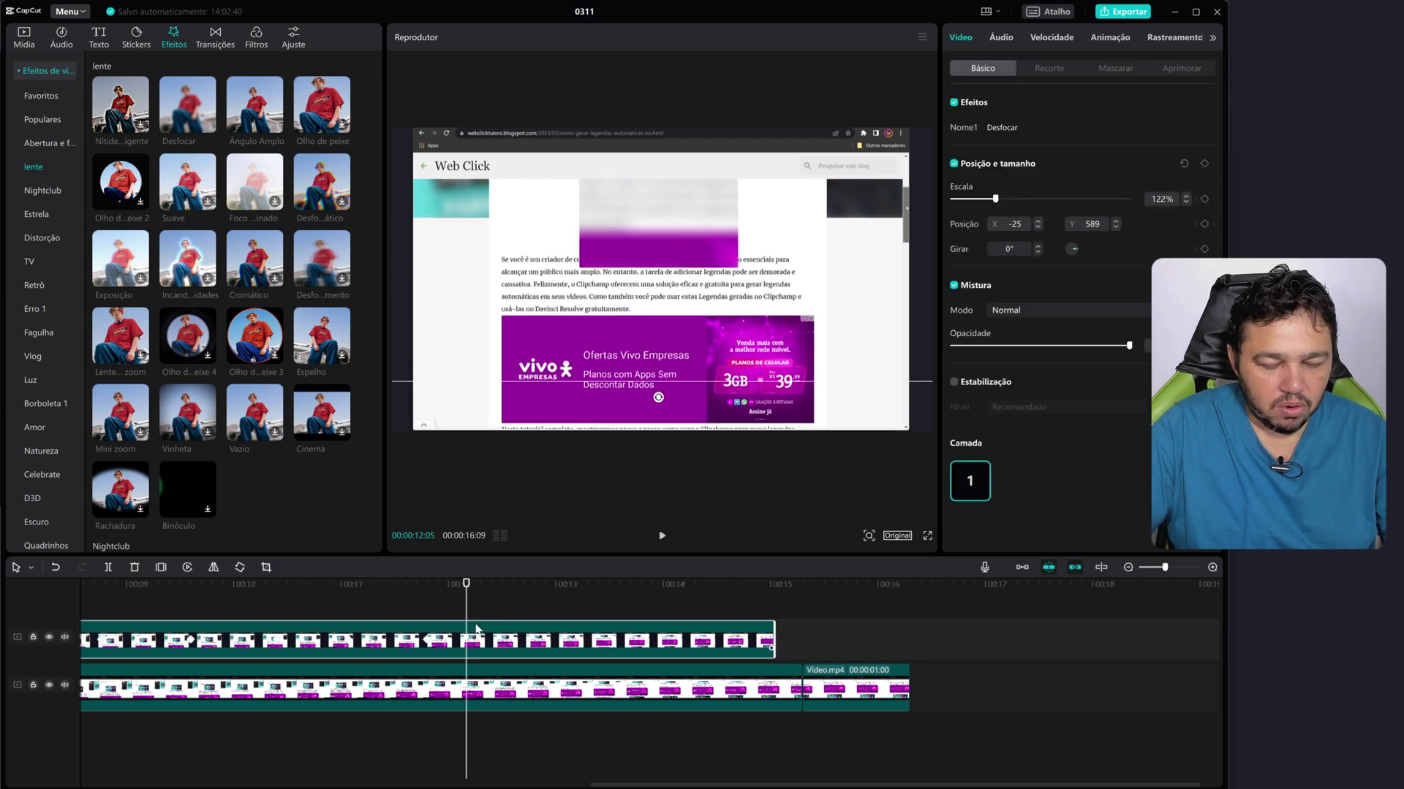
pyautogui.hotkey('ctrl', 'b')
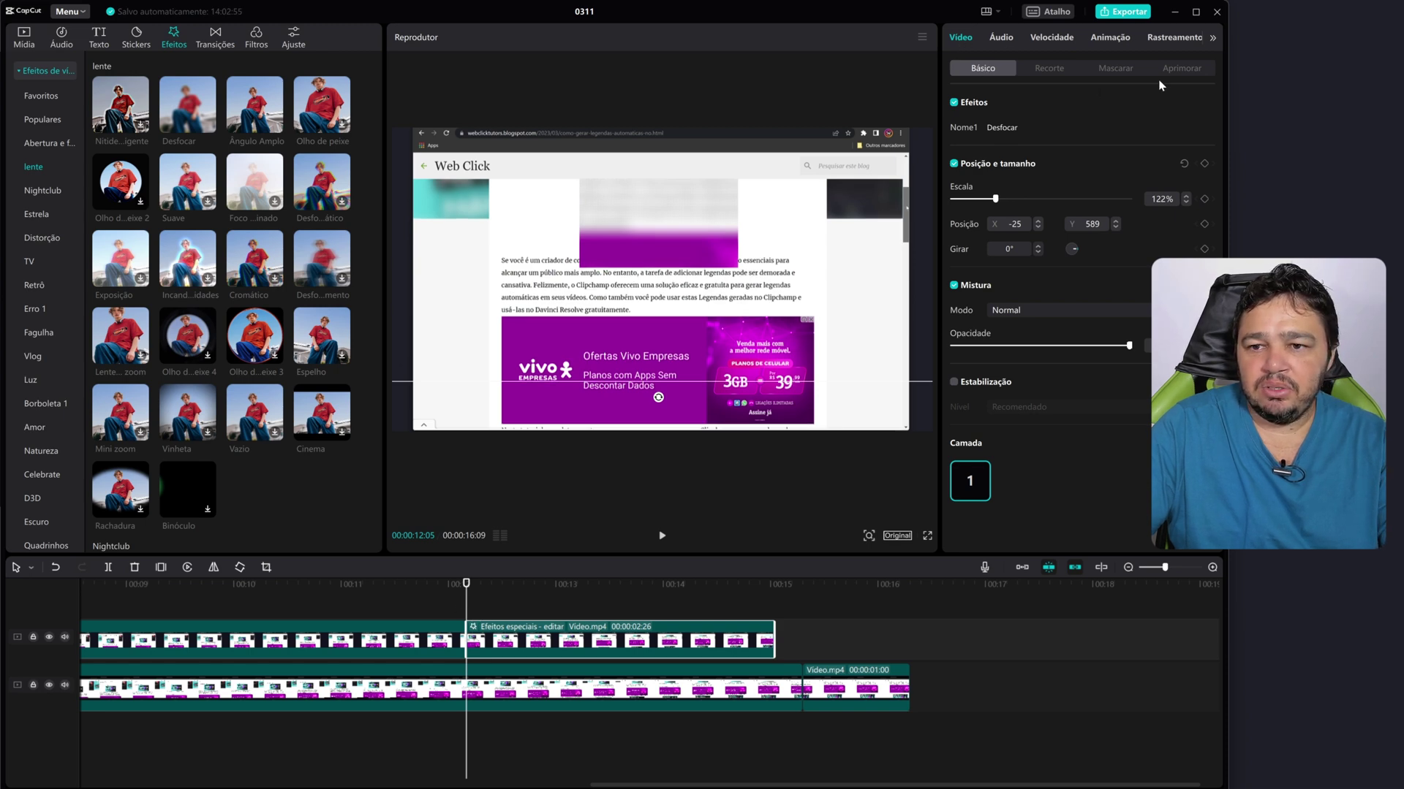
# - Shorten the rectangular mask of the piece after the split to about 924 by 436 and play back the transition
pyautogui.click(1117, 69)
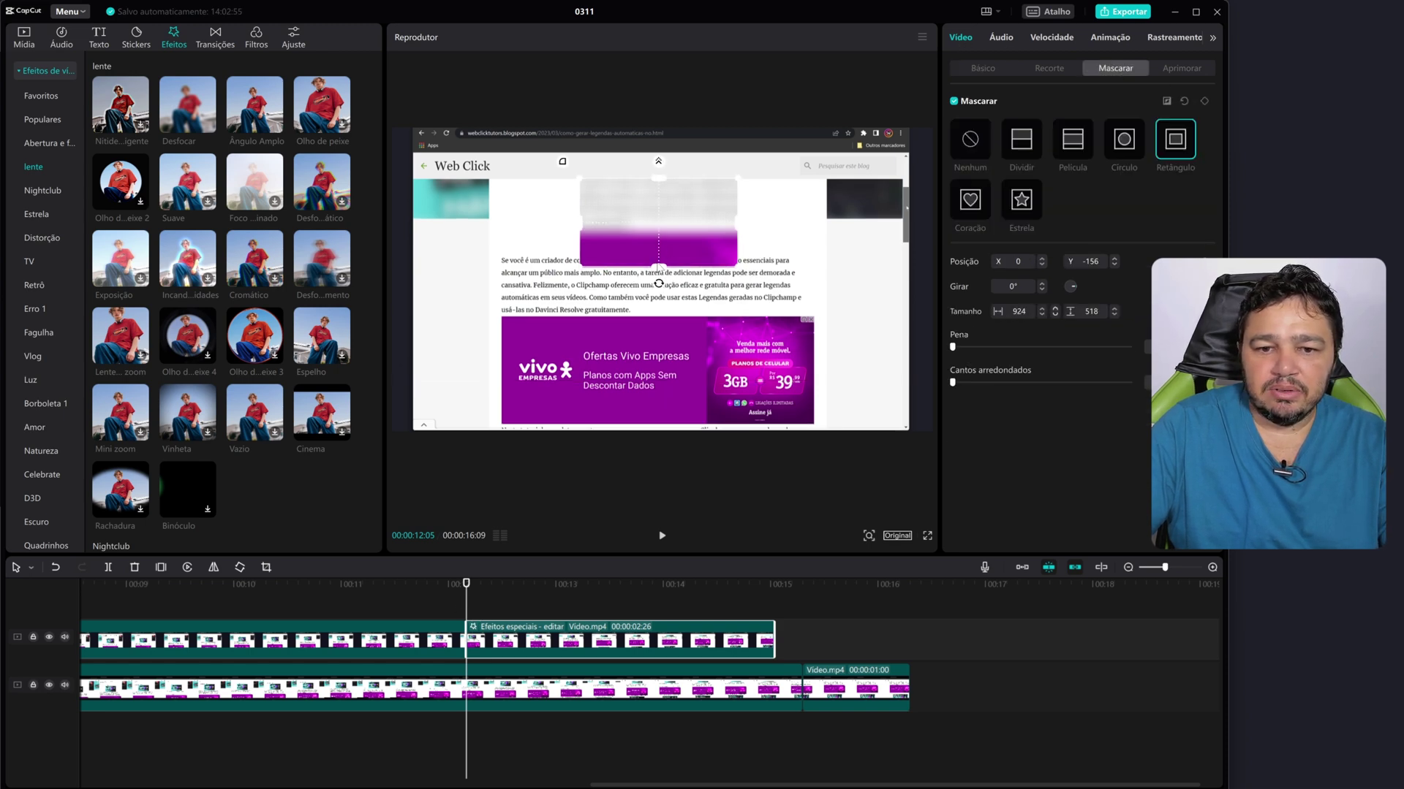
pyautogui.moveTo(658, 267); pyautogui.dragTo(659, 215)
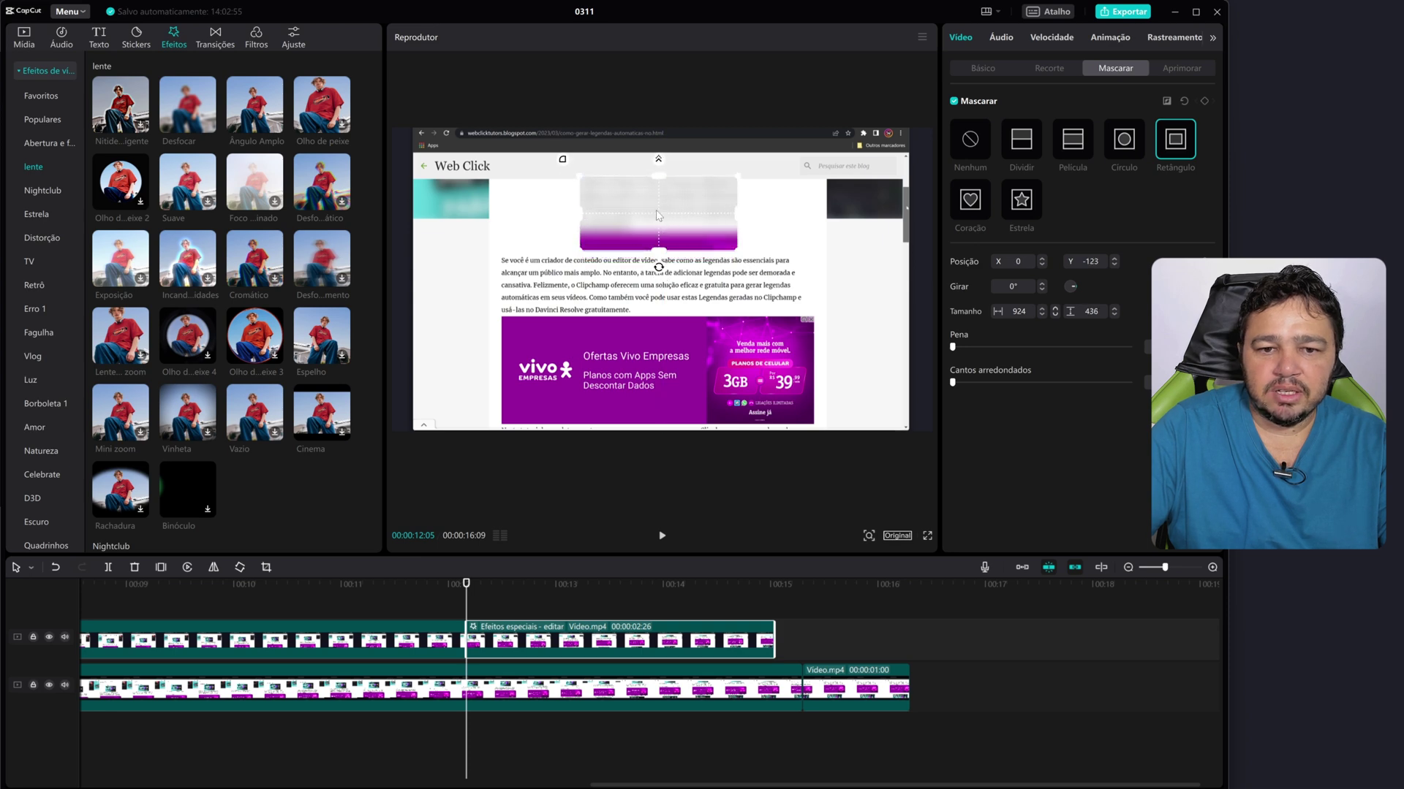
pyautogui.click(389, 592)
pyautogui.press('space')
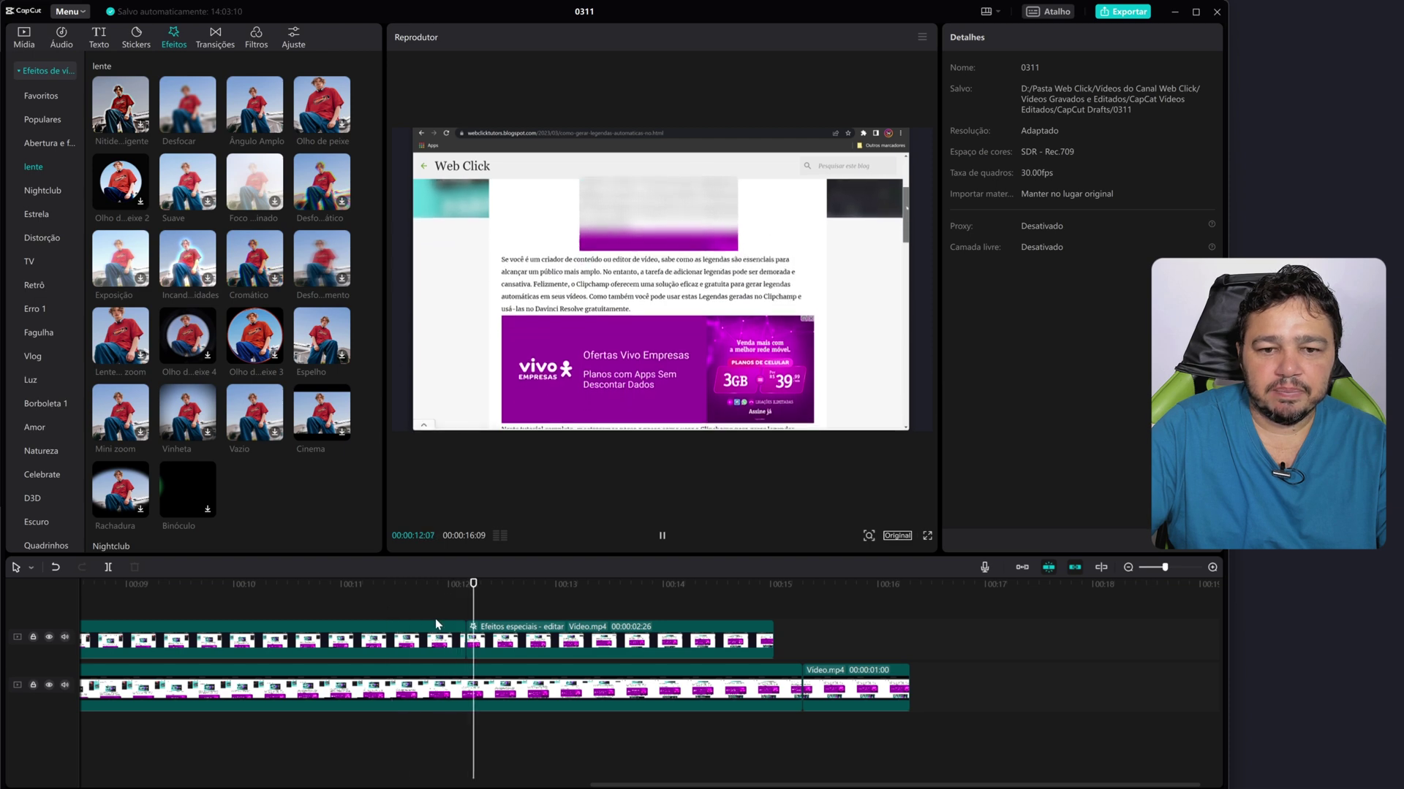
pyautogui.press('space')
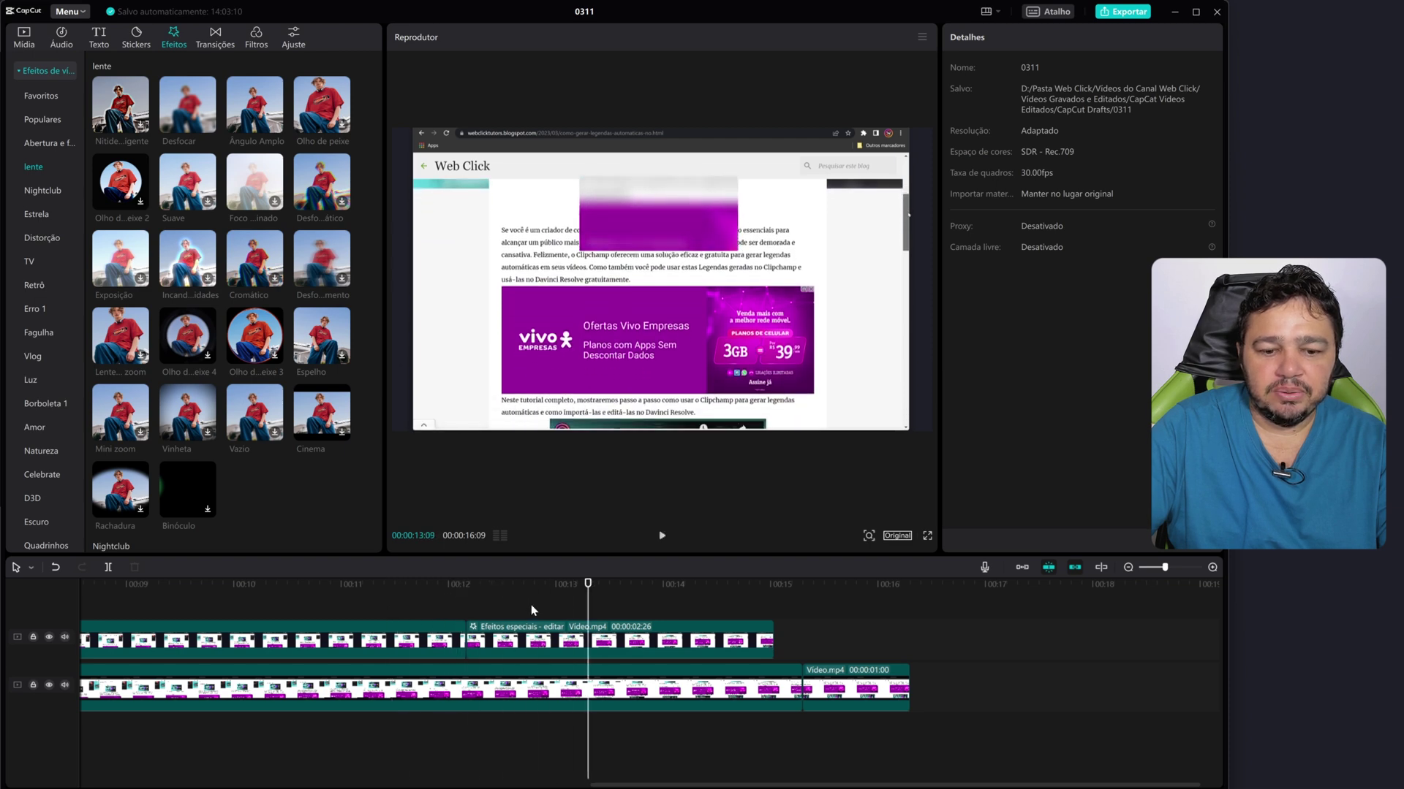
# - Split the blurred upper clip at 00:00:12:23 and shorten the rectangular mask of the piece after the split to about 924 by 375
pyautogui.click(531, 634)
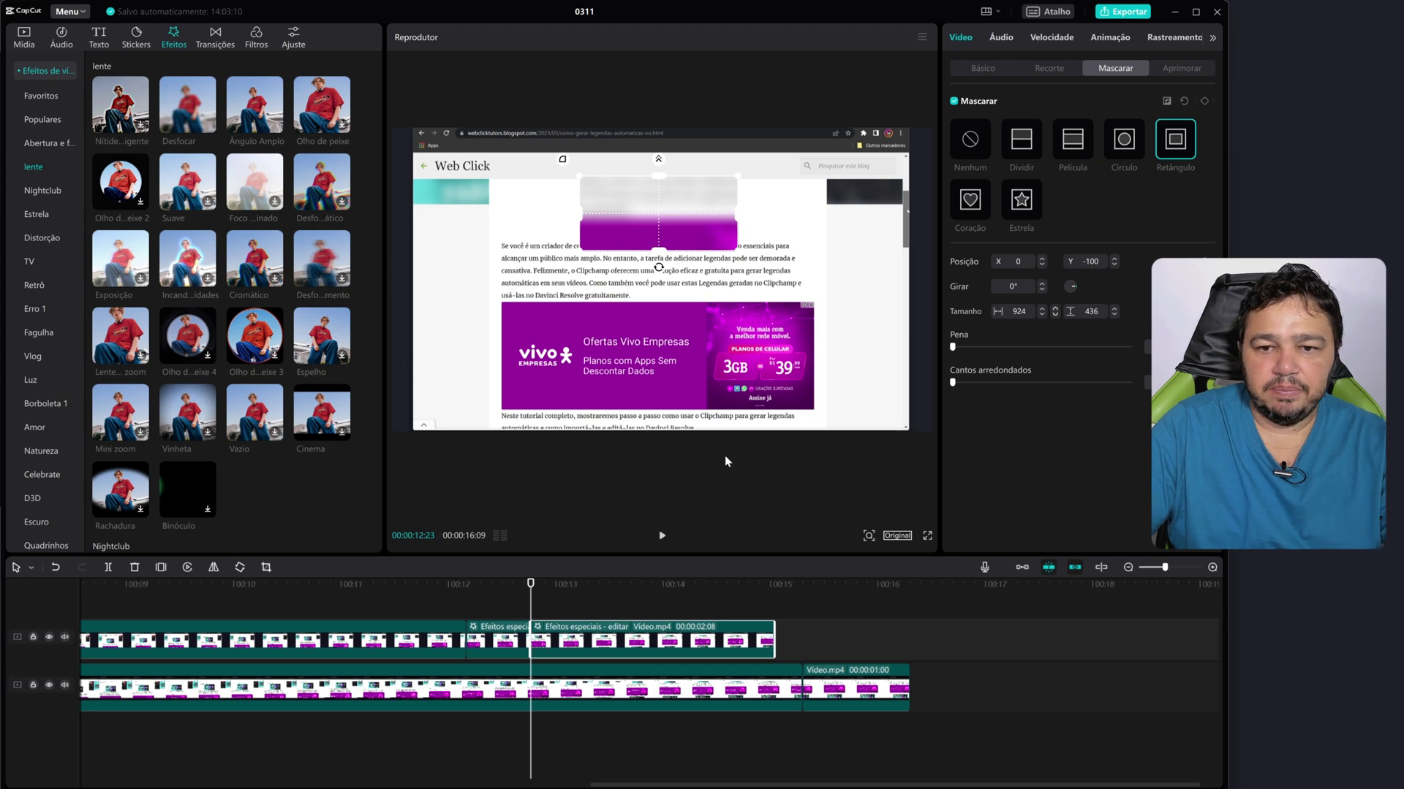
pyautogui.click(981, 68)
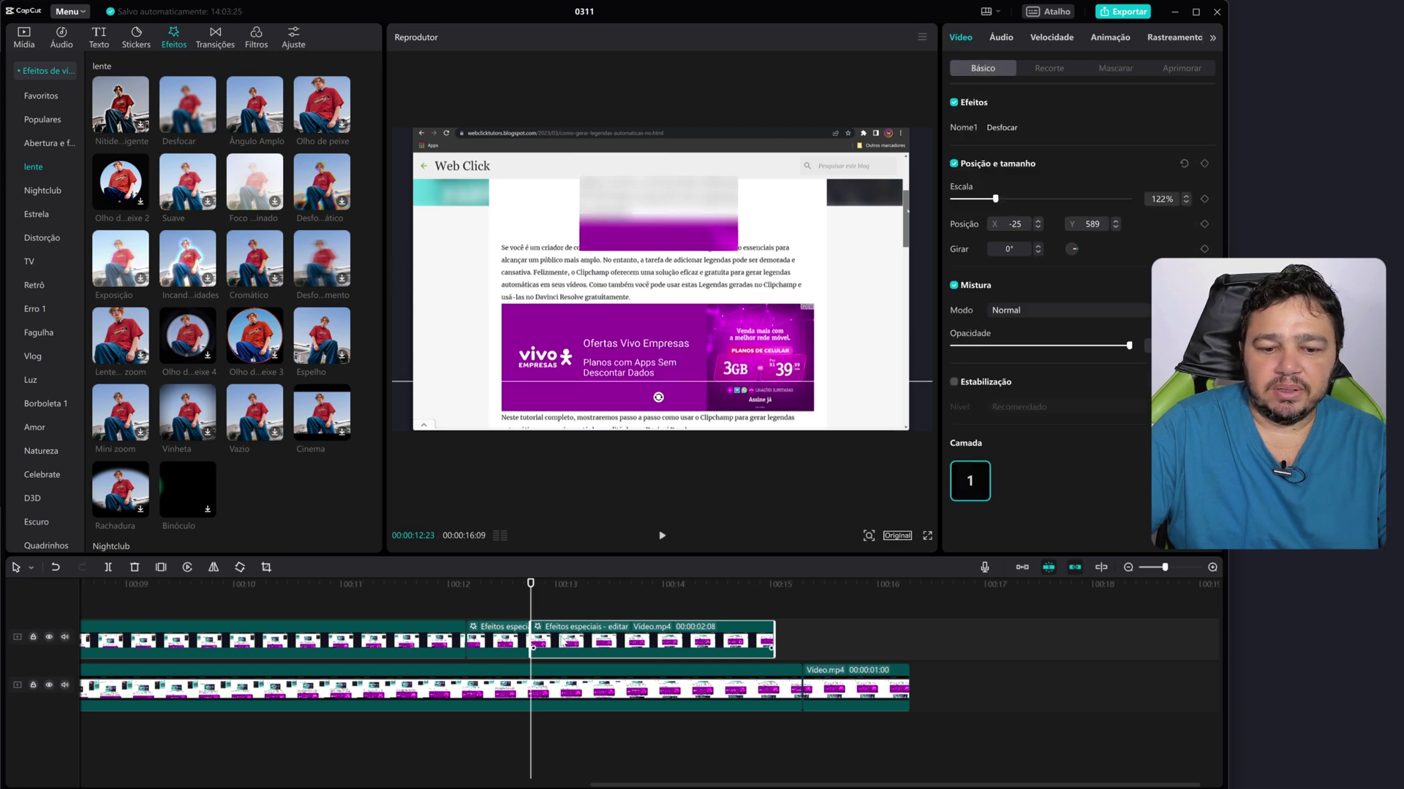
pyautogui.click(1115, 68)
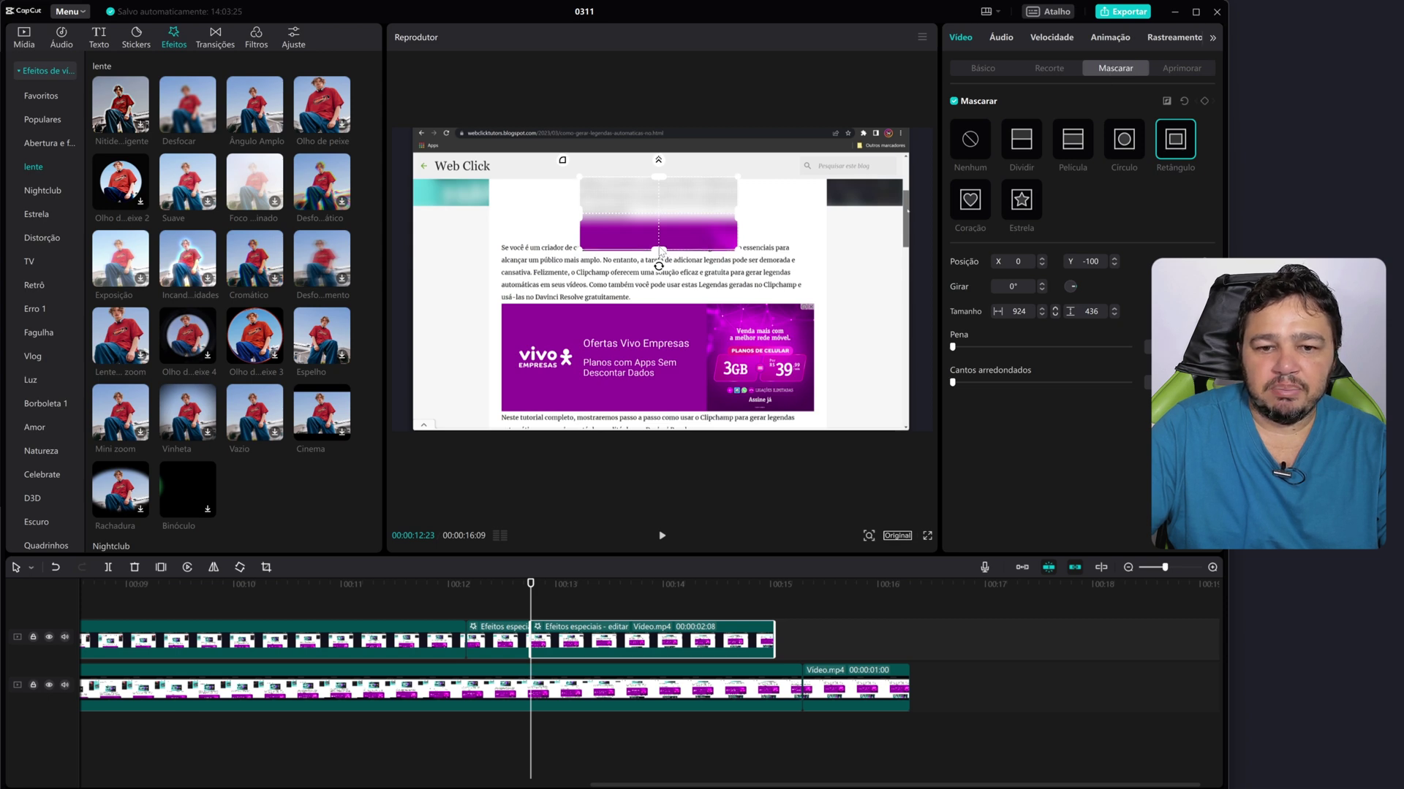
pyautogui.moveTo(660, 251); pyautogui.dragTo(660, 249)
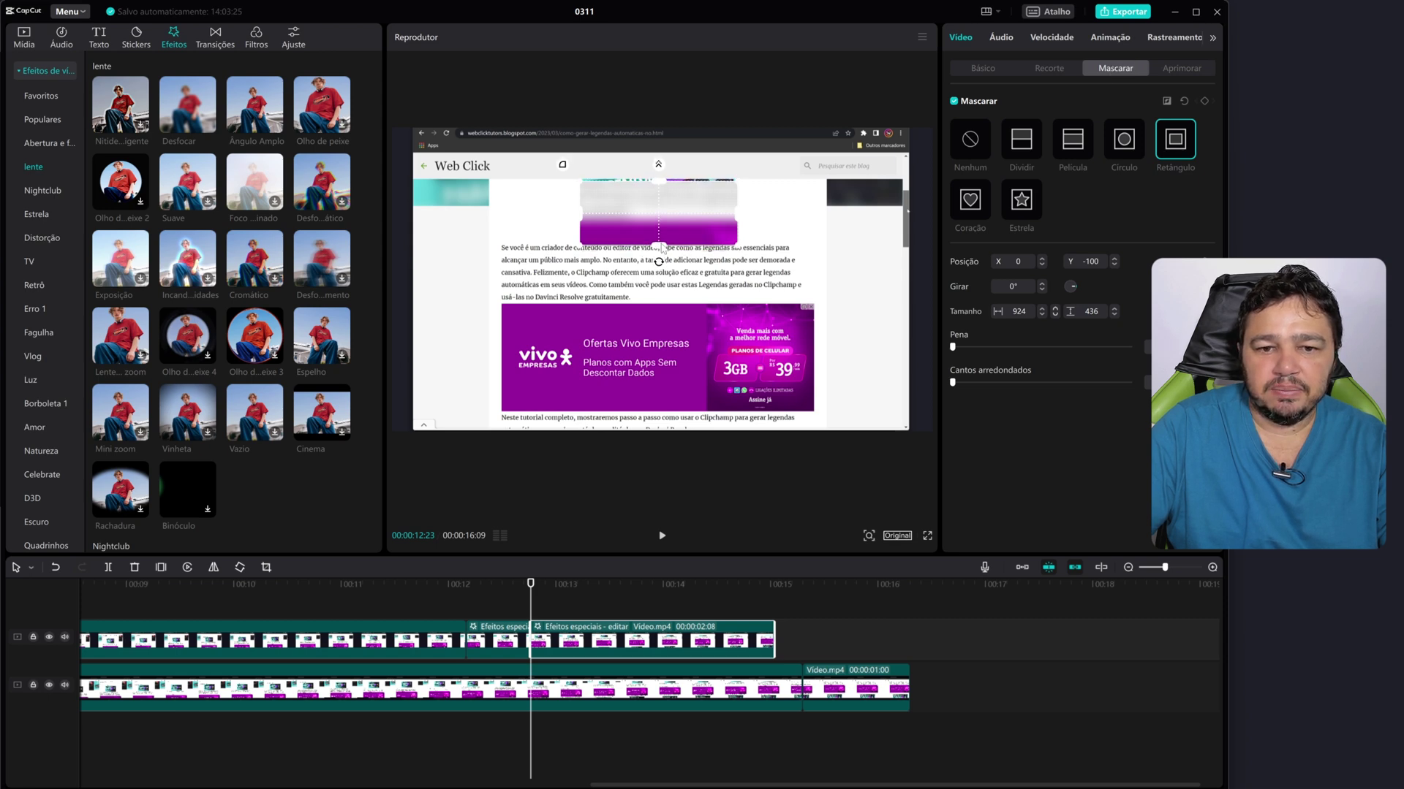
# - At 00:00:13:12, move the last blurred piece to about X -31, Y 611 and play back the segment
pyautogui.click(596, 604)
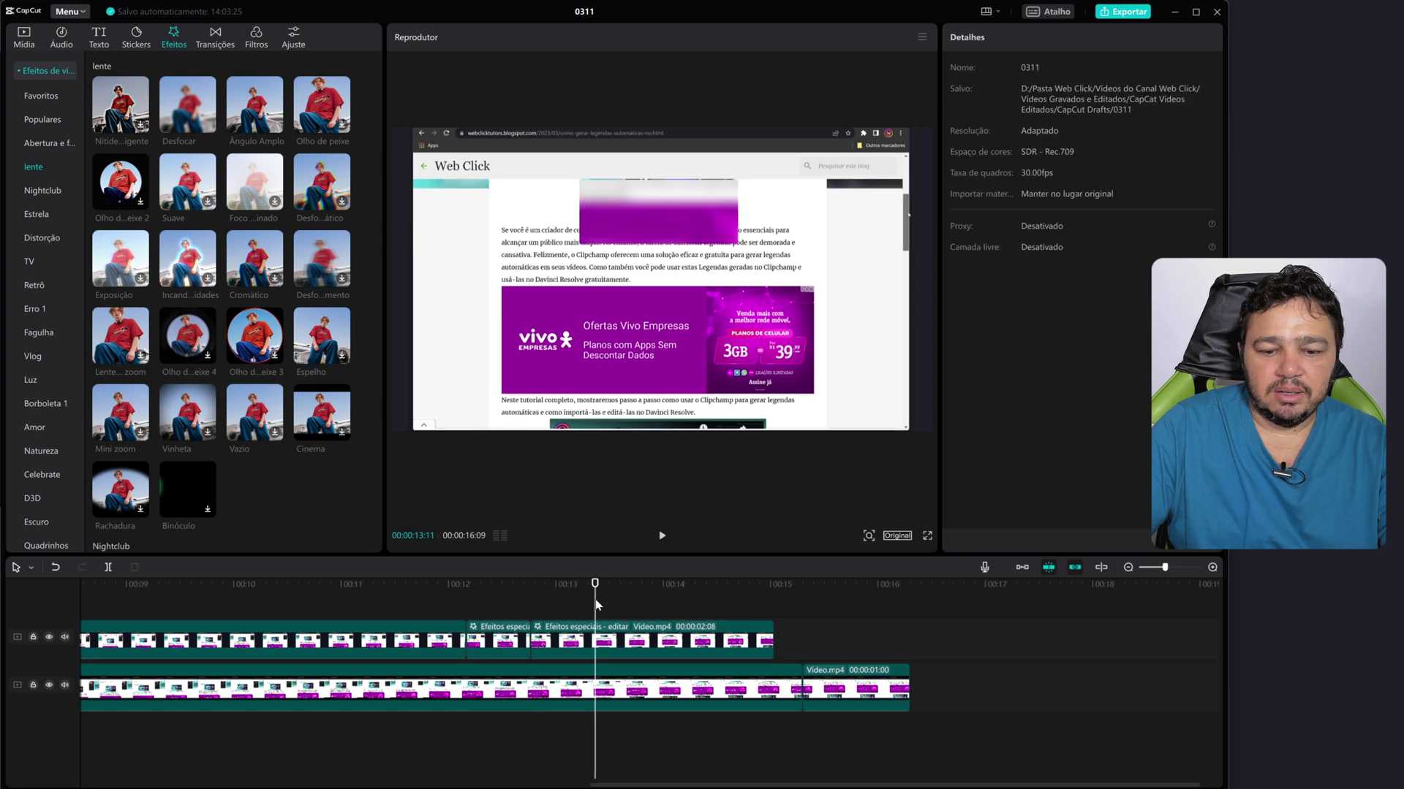
pyautogui.click(599, 605)
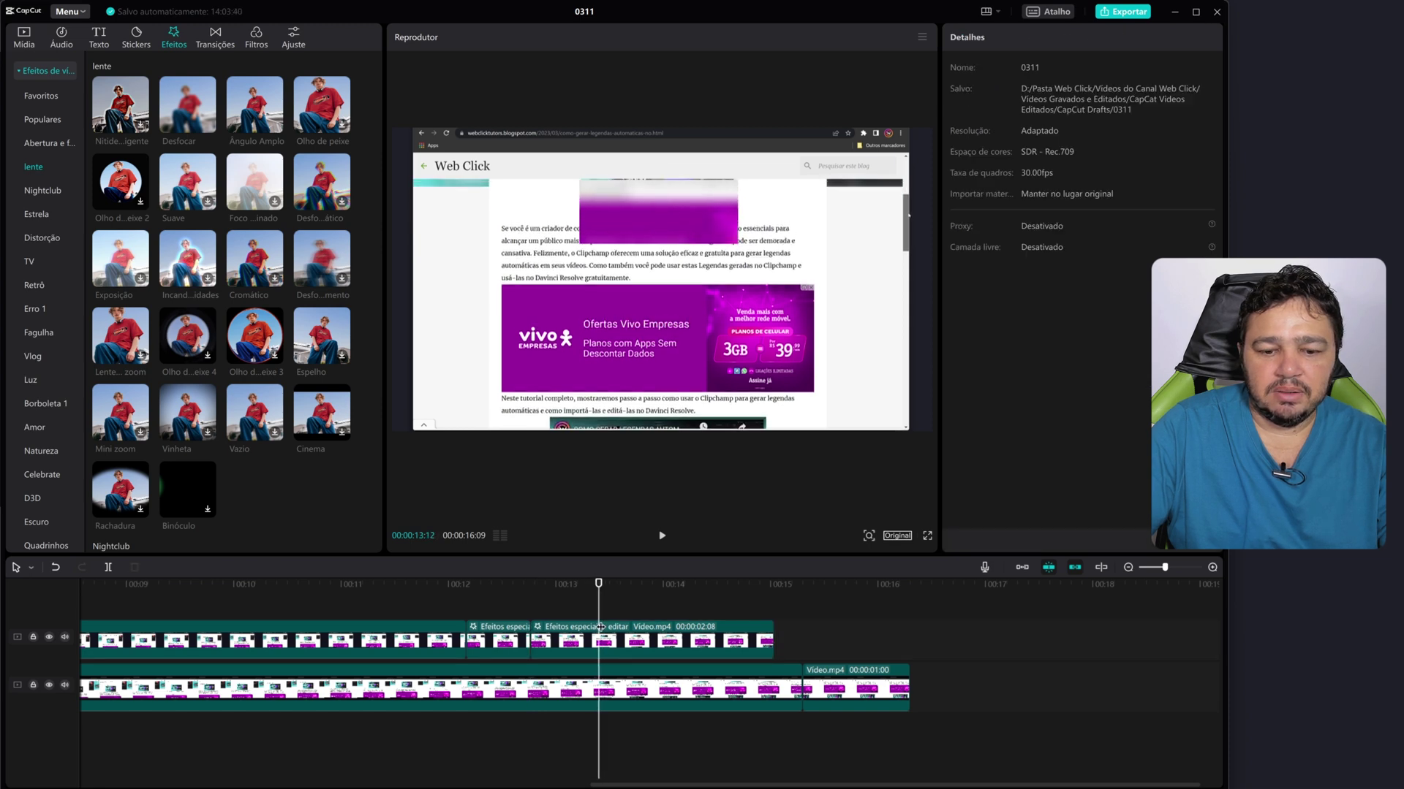
pyautogui.click(600, 627)
pyautogui.click(981, 68)
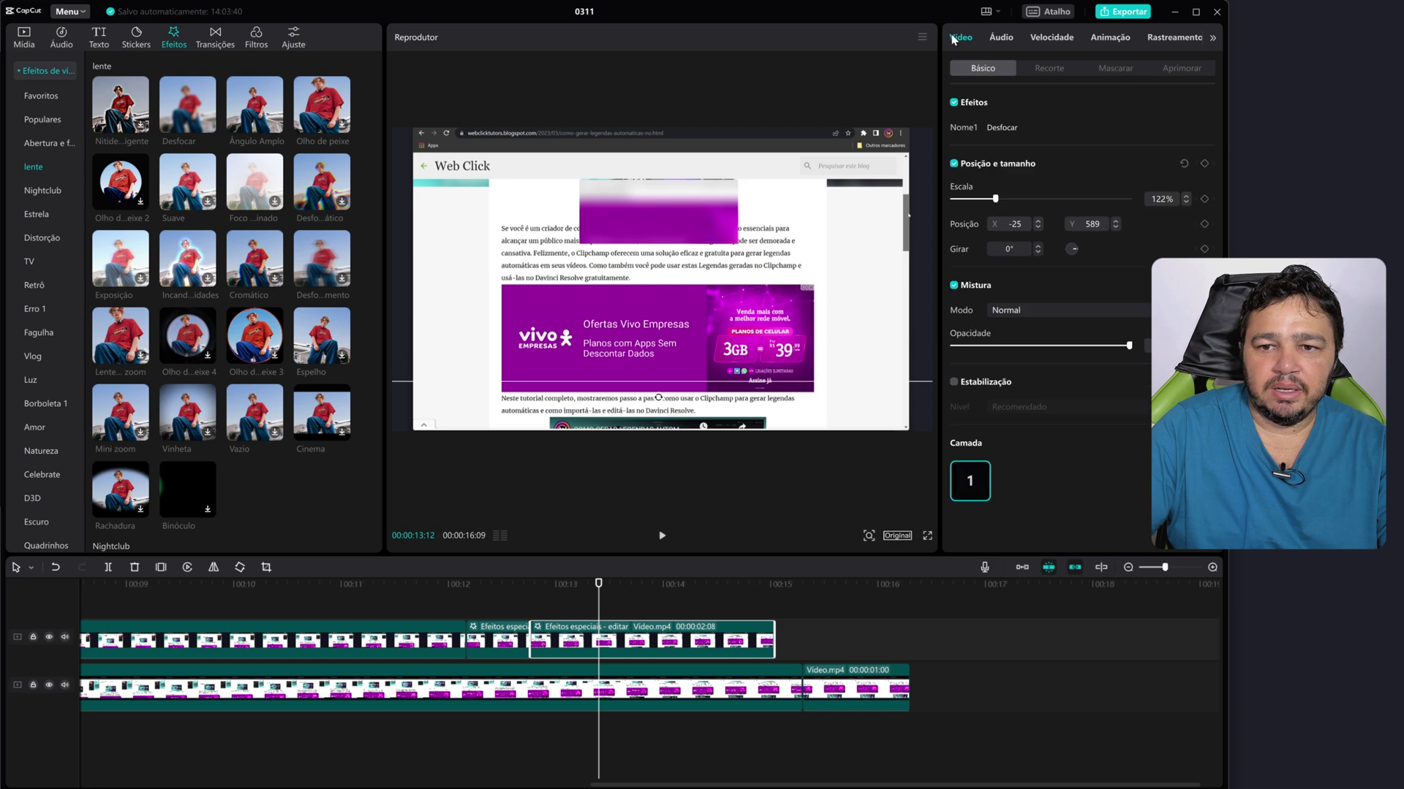
pyautogui.moveTo(658, 212)
pyautogui.mouseDown()
pyautogui.moveTo(613, 290)
pyautogui.moveTo(670, 224)
pyautogui.moveTo(662, 215)
pyautogui.mouseUp()
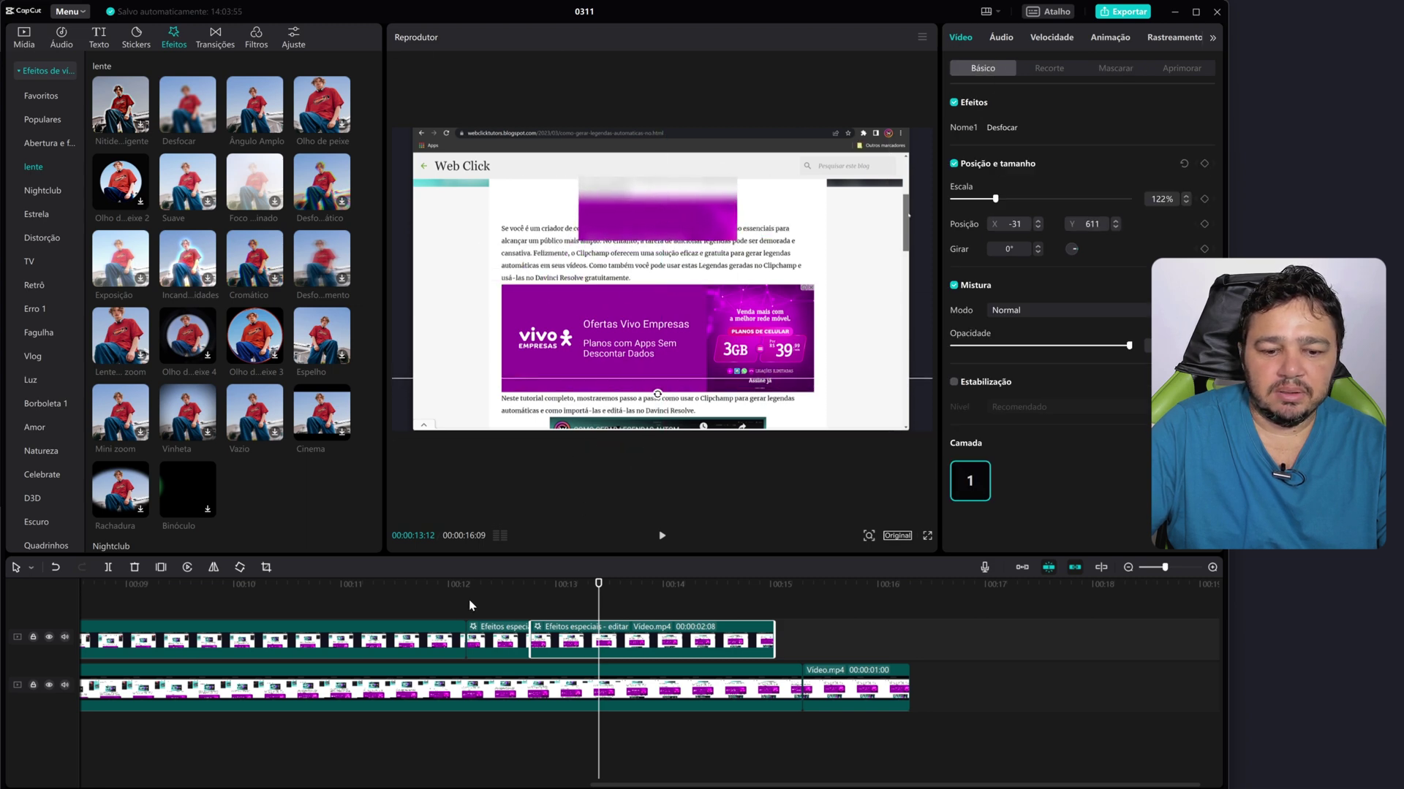
pyautogui.click(425, 614)
pyautogui.press('space')
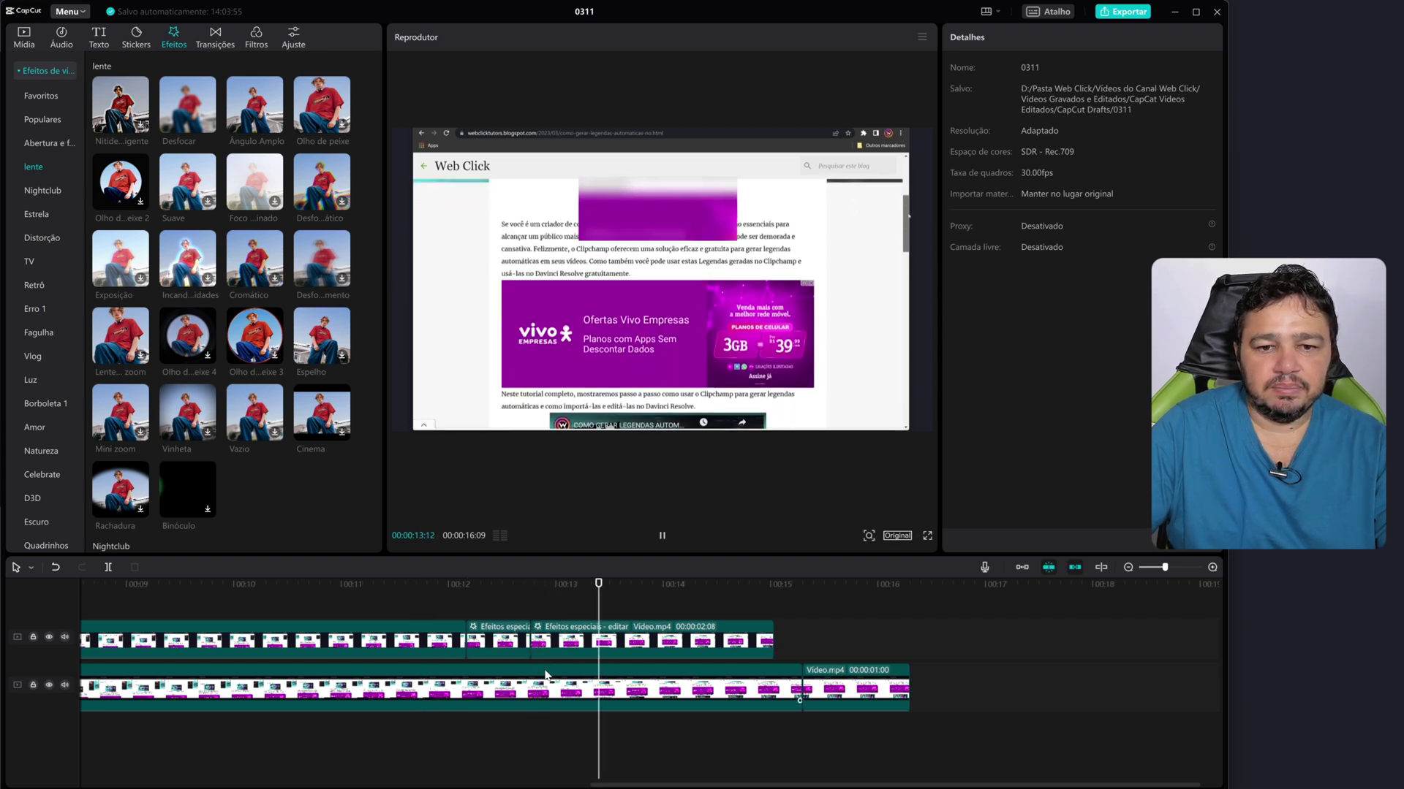
# - Split both video tracks at 00:00:13:14, shorten the following blurred piece's mask to about 924 by 216, and play back the transition
pyautogui.press('Up')
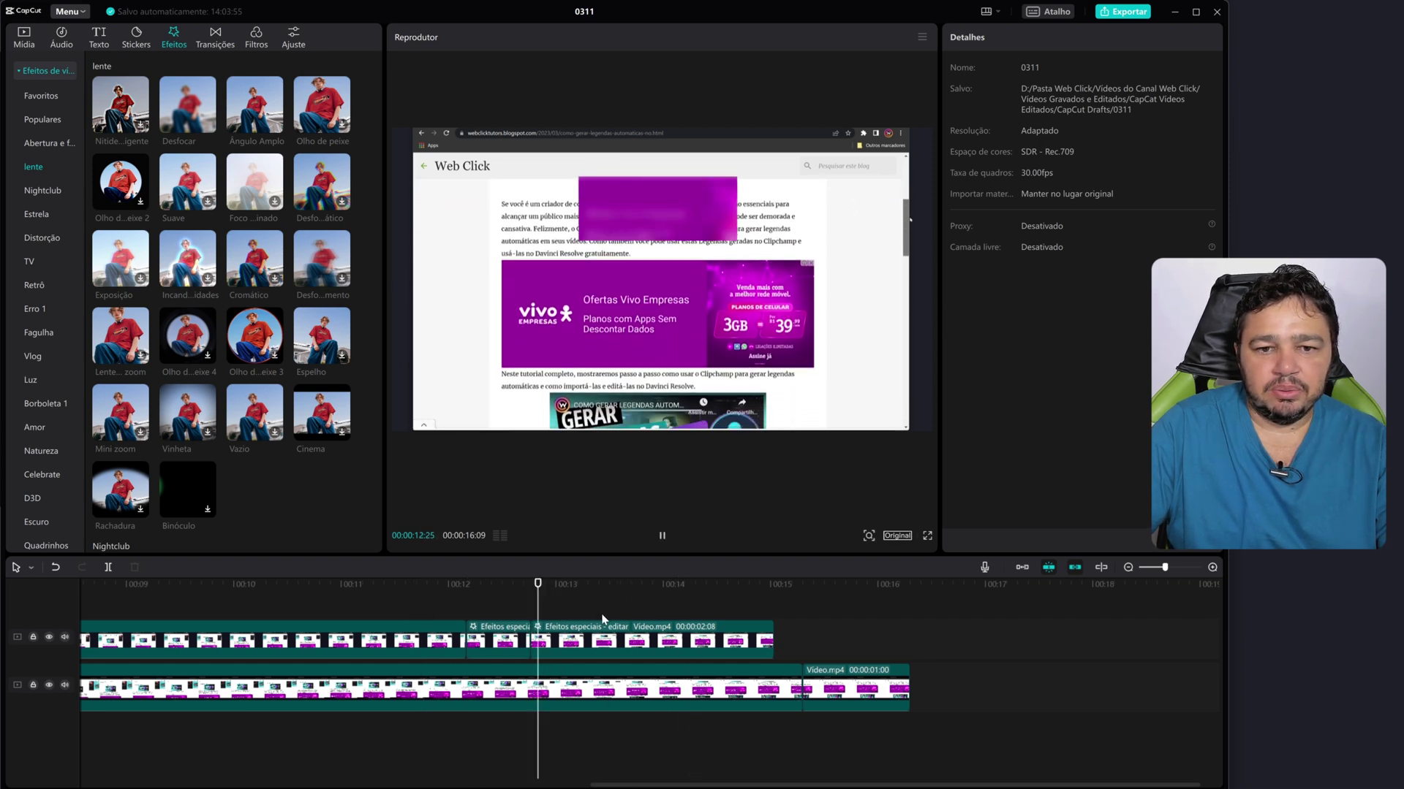
pyautogui.hotkey('ctrl', 'b')
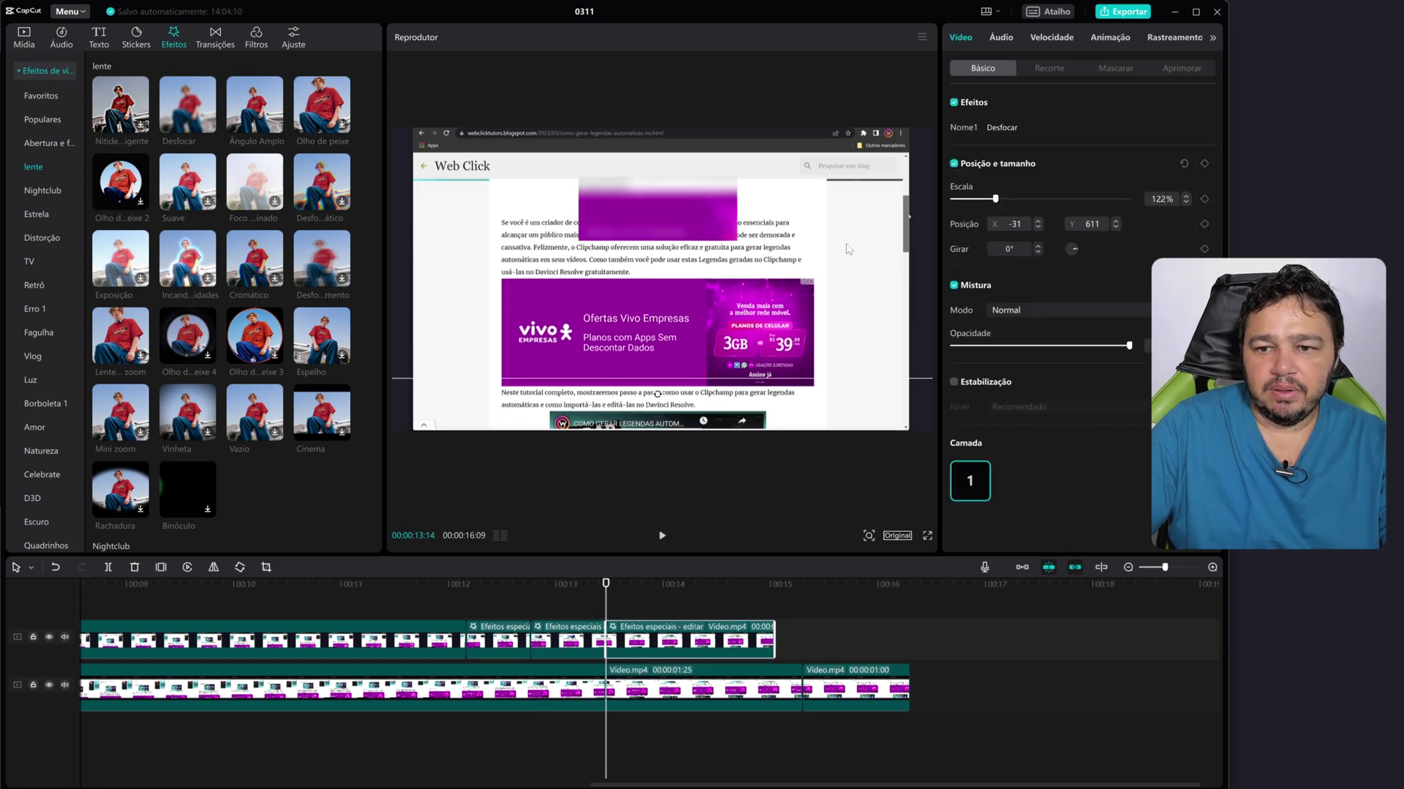
pyautogui.click(1116, 69)
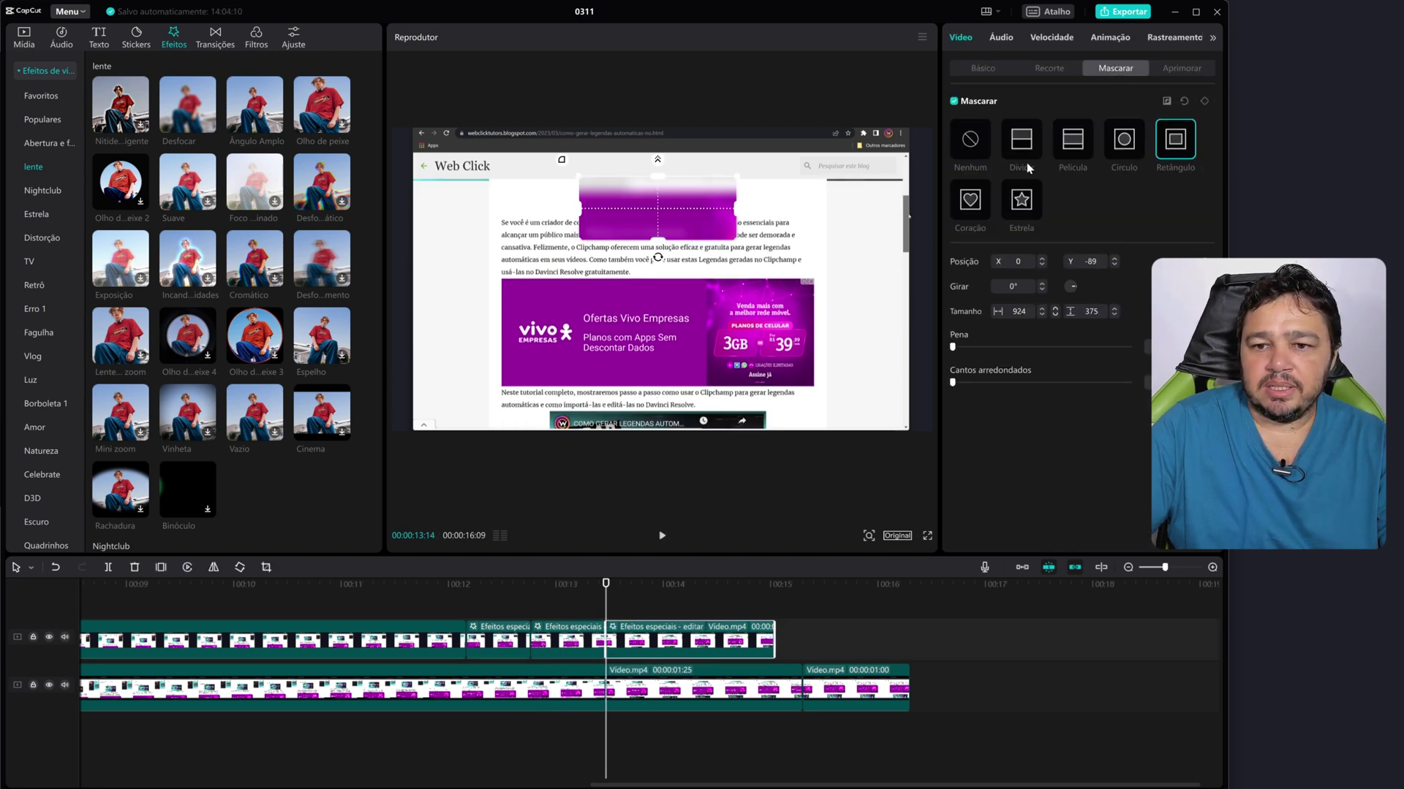
pyautogui.moveTo(655, 244); pyautogui.dragTo(662, 218)
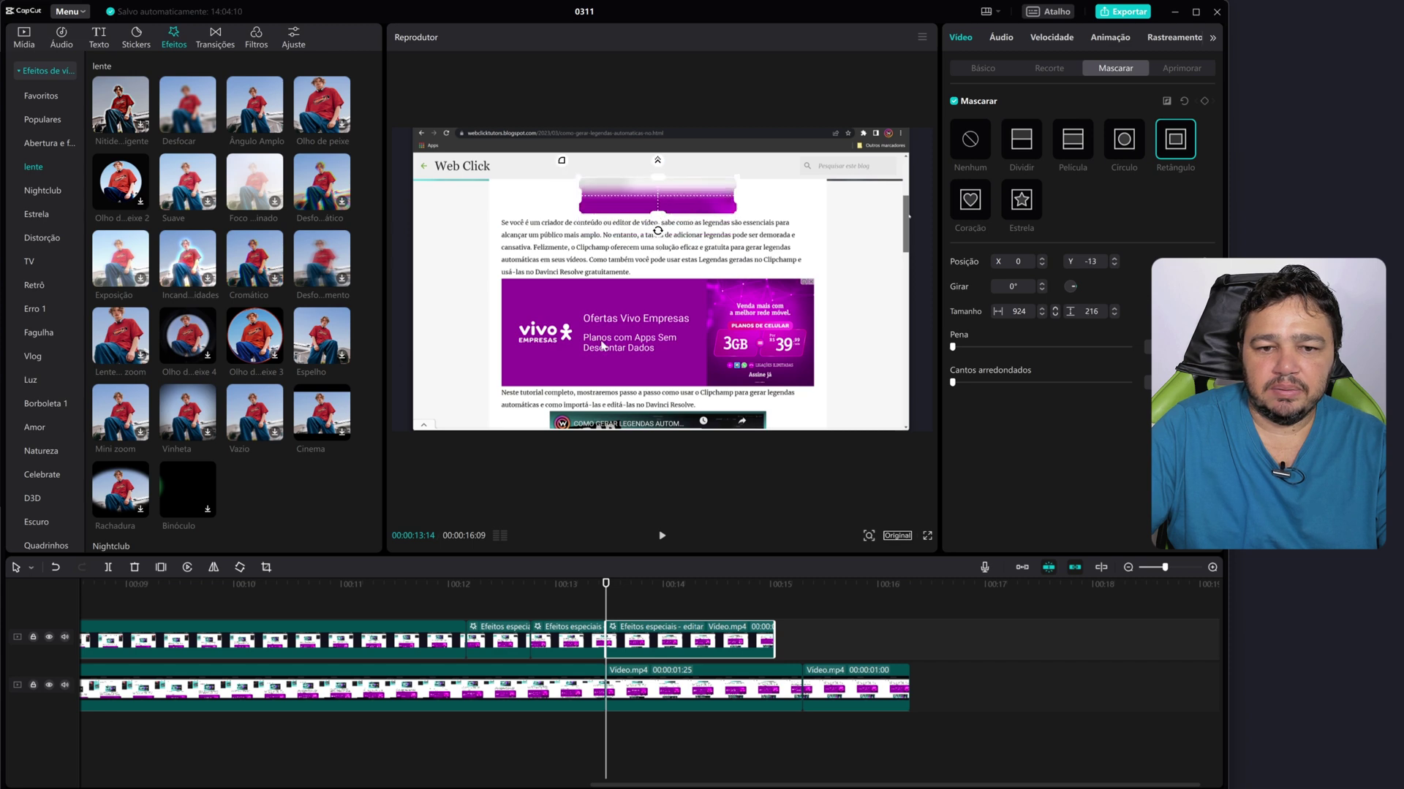
pyautogui.click(534, 612)
pyautogui.press('space')
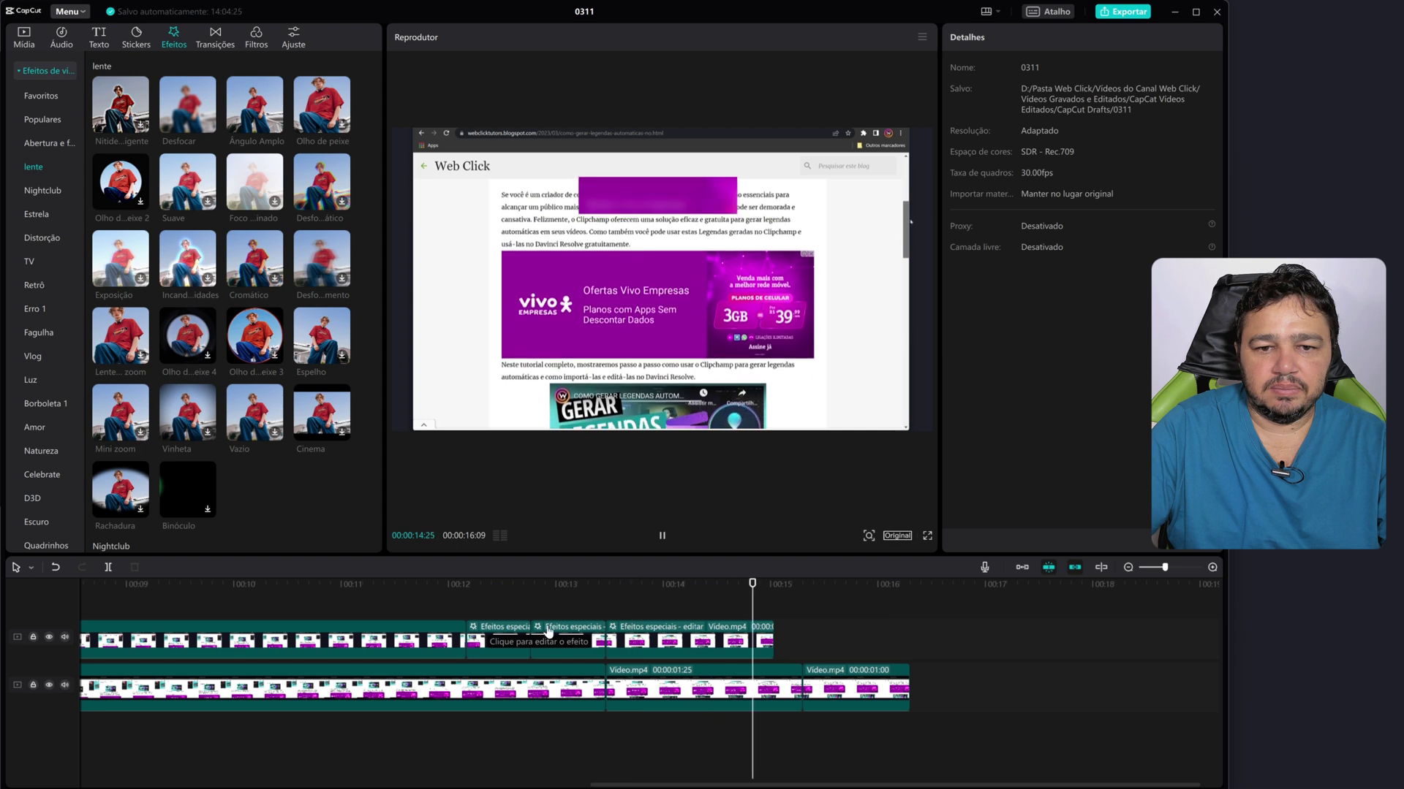
pyautogui.press('space')
# - Split the last blurred piece at 00:00:14:03 and shorten the rectangular mask of the piece after the split
pyautogui.click(674, 637)
pyautogui.hotkey('ctrl', 'b')
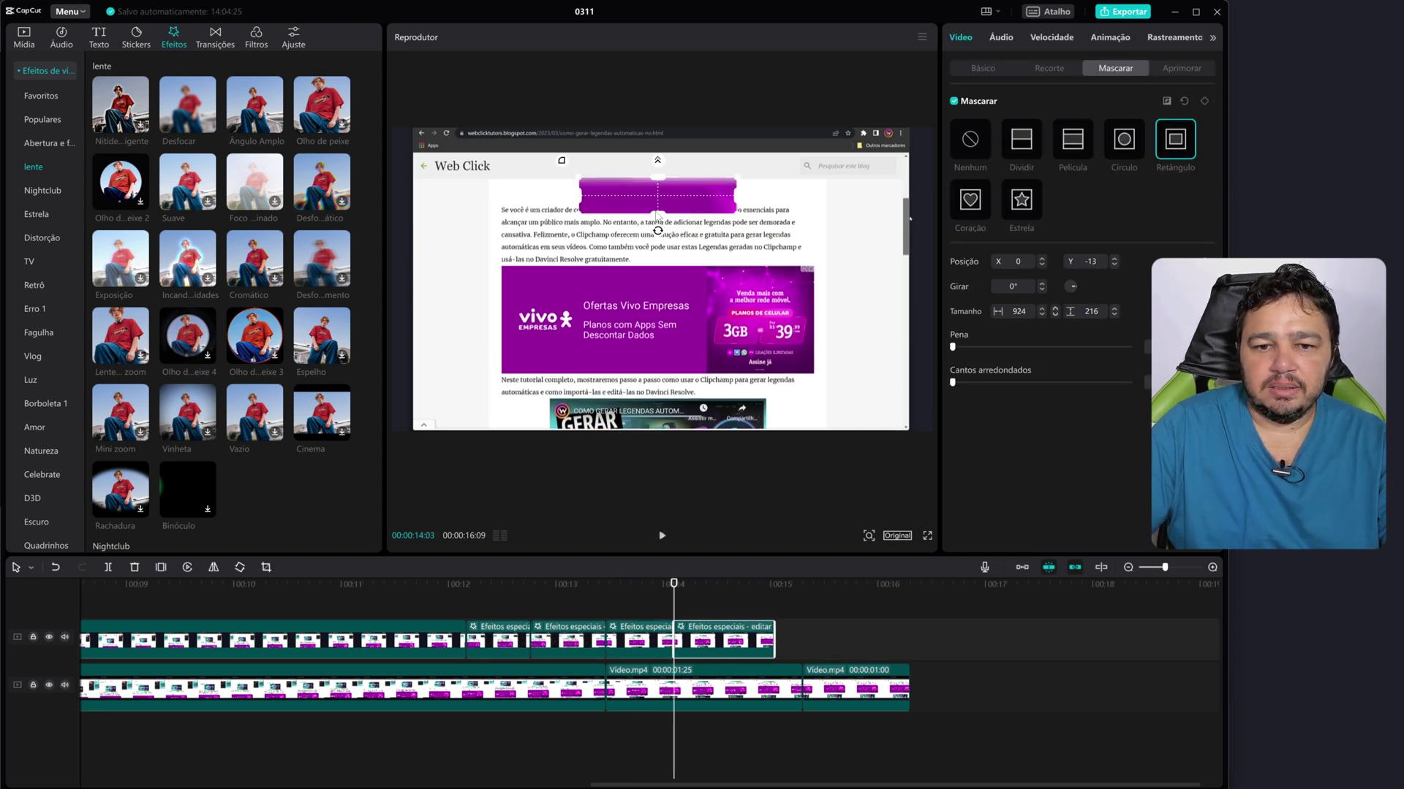
pyautogui.moveTo(657, 215); pyautogui.dragTo(667, 192)
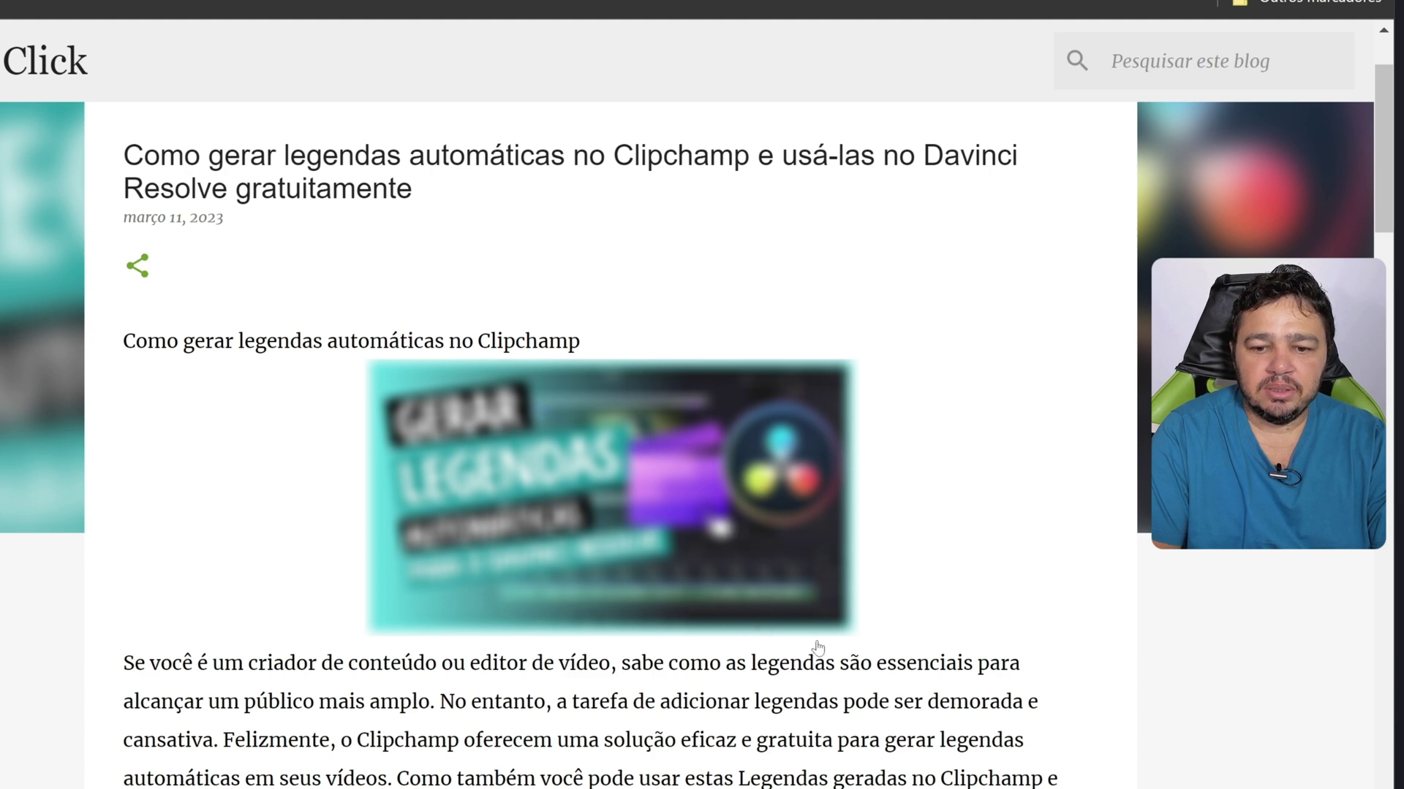
pyautogui.moveTo(1376, 125); pyautogui.dragTo(1397, 241)
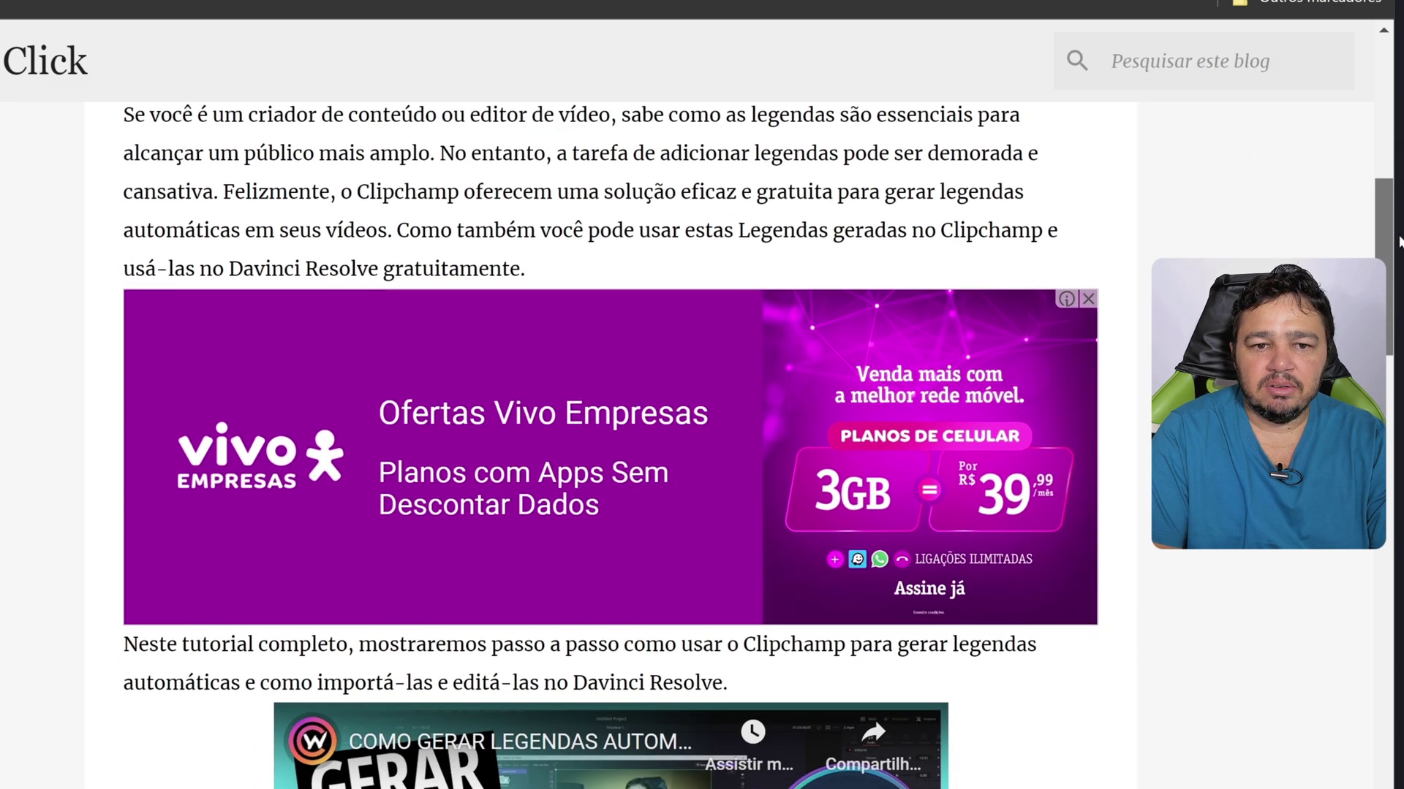